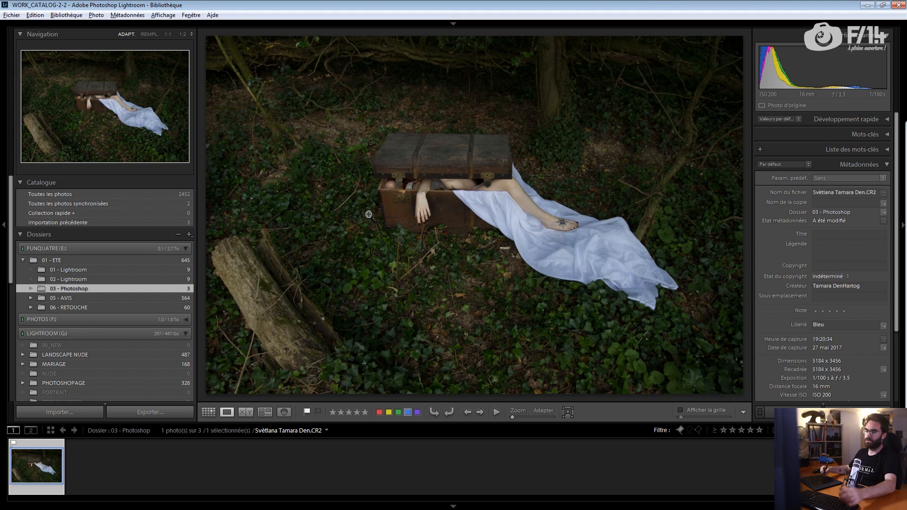
Step: In Lightroom's Develop module, raise the forest photo's Shadows to +67
key("d")
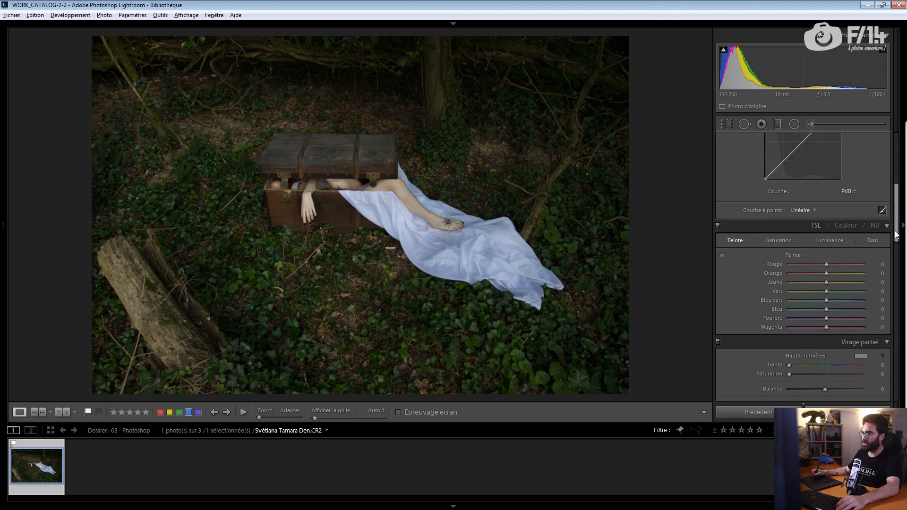
scroll(881, 175, "up", 5)
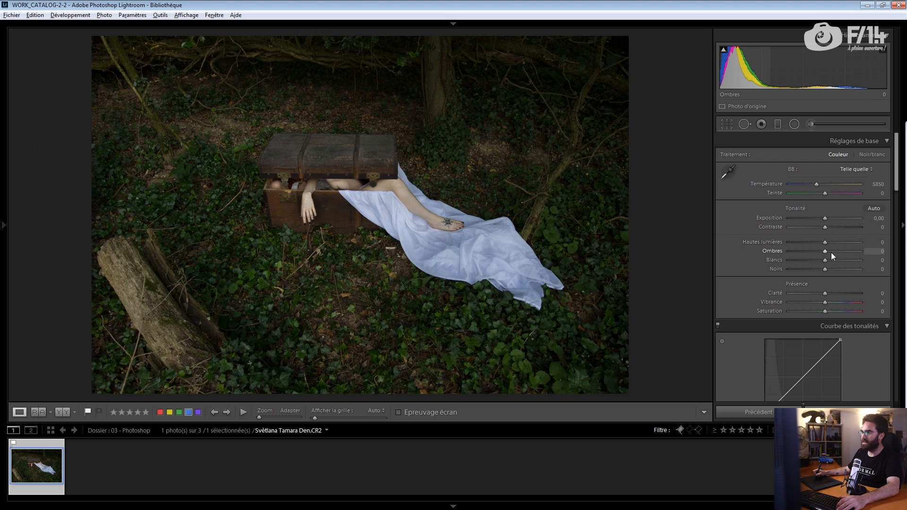
left_click_drag(832, 251, 827, 272)
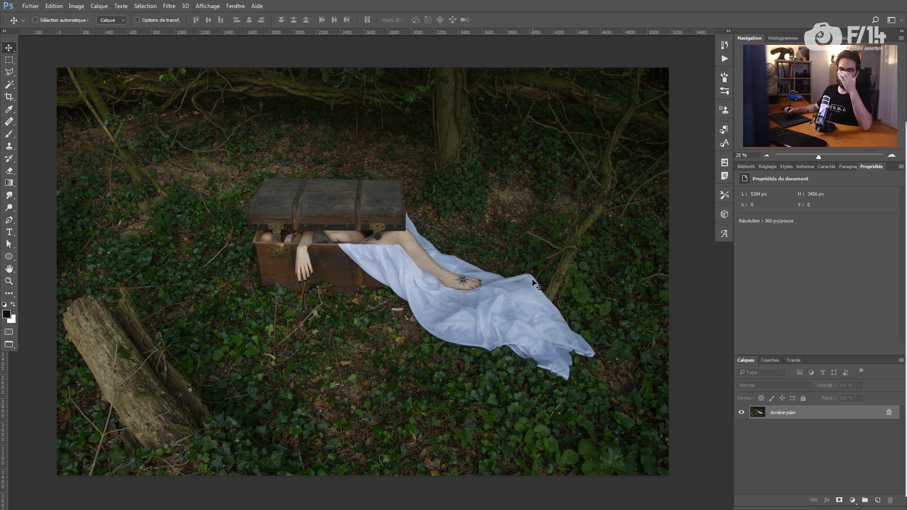
Step: Add a Hue/Saturation layer with Reds hue +7 and Greens hue shifted to -180
left_click(852, 500)
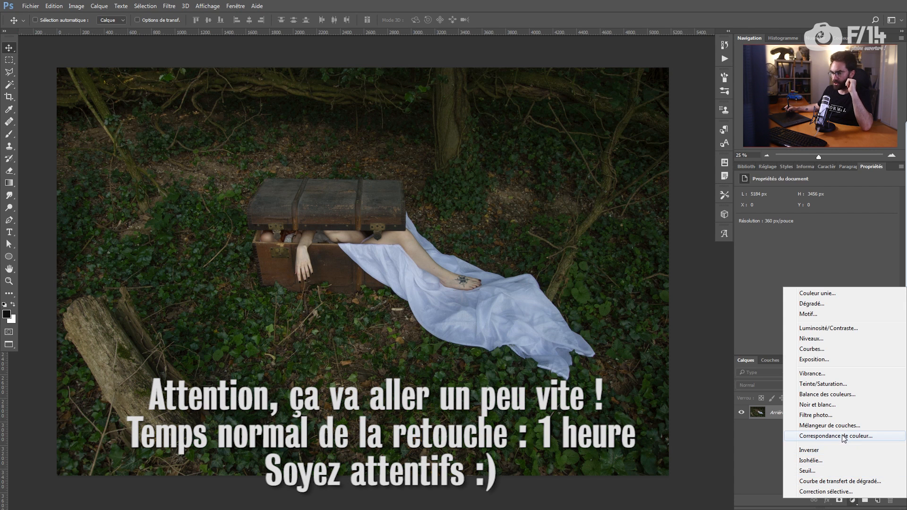
left_click(832, 384)
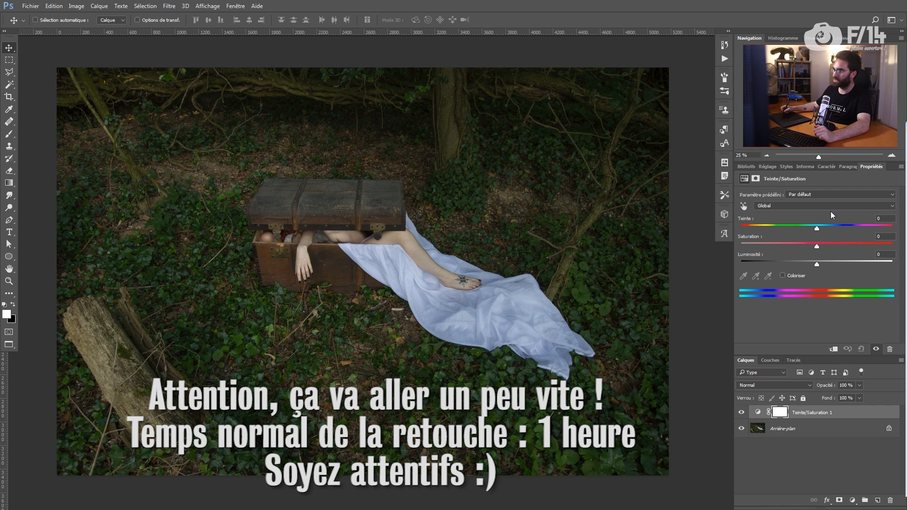
left_click(798, 202)
left_click(801, 213)
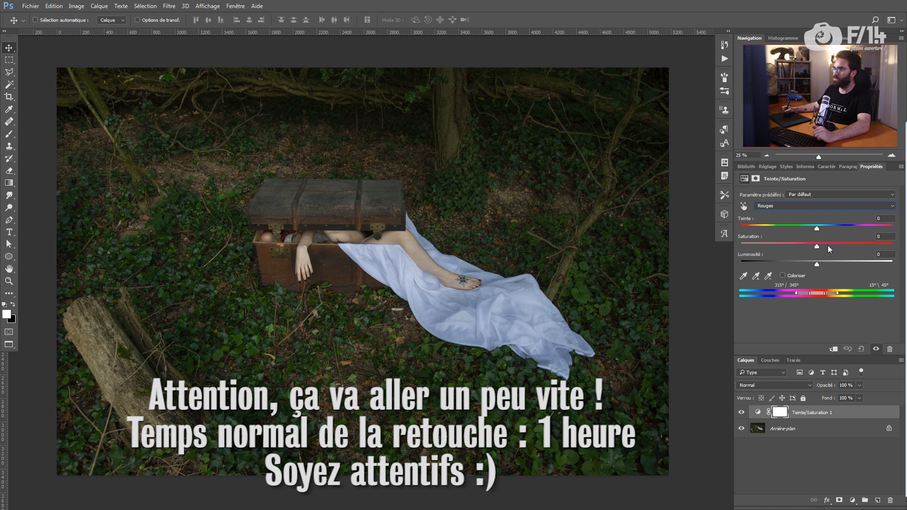
left_click_drag(817, 228, 822, 228)
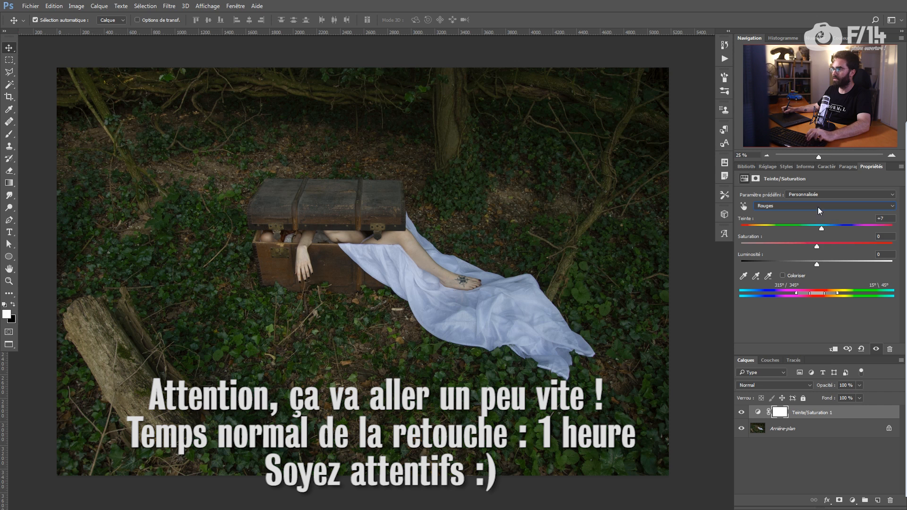
left_click(818, 209)
left_click(788, 231)
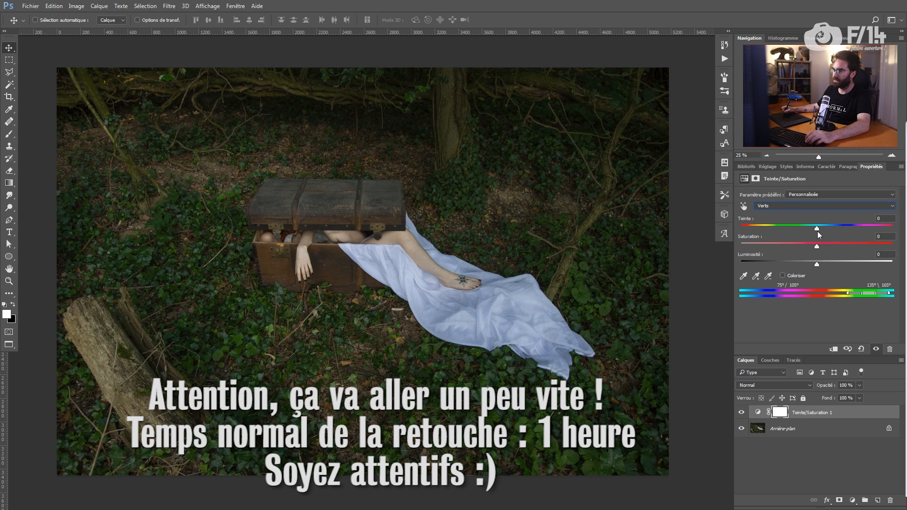
left_click_drag(817, 229, 740, 231)
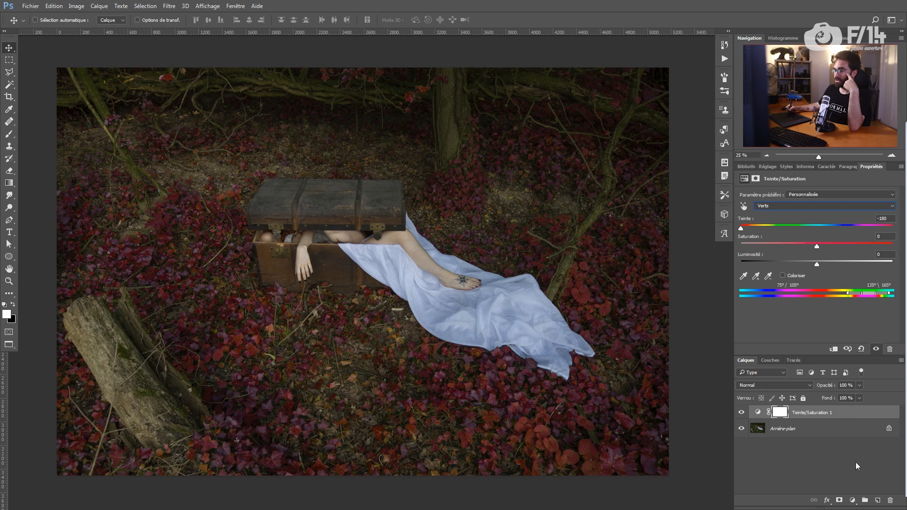
Step: Add a Curves adjustment layer with an S-shaped curve to boost contrast
left_click(852, 500)
left_click(811, 346)
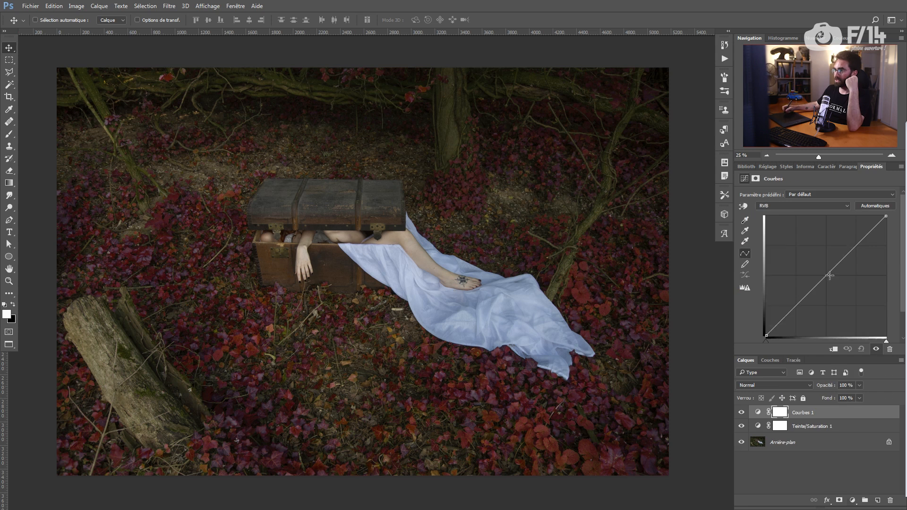
left_click_drag(840, 260, 835, 258)
left_click_drag(804, 292, 803, 297)
left_click_drag(836, 258, 837, 252)
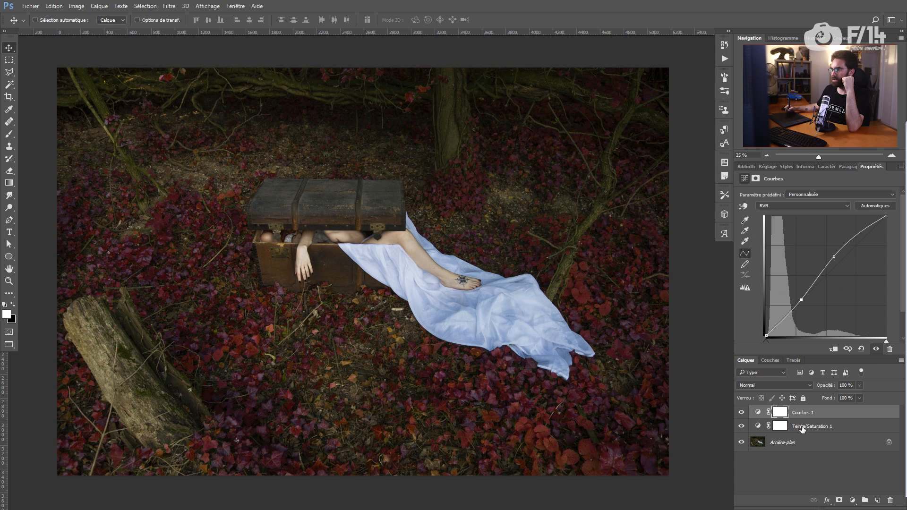
Step: On Hue/Saturation, sample the log's yellows, reset their hue to 0 and cut saturation to about -61
left_click(802, 428)
left_click(745, 207)
left_click(96, 334)
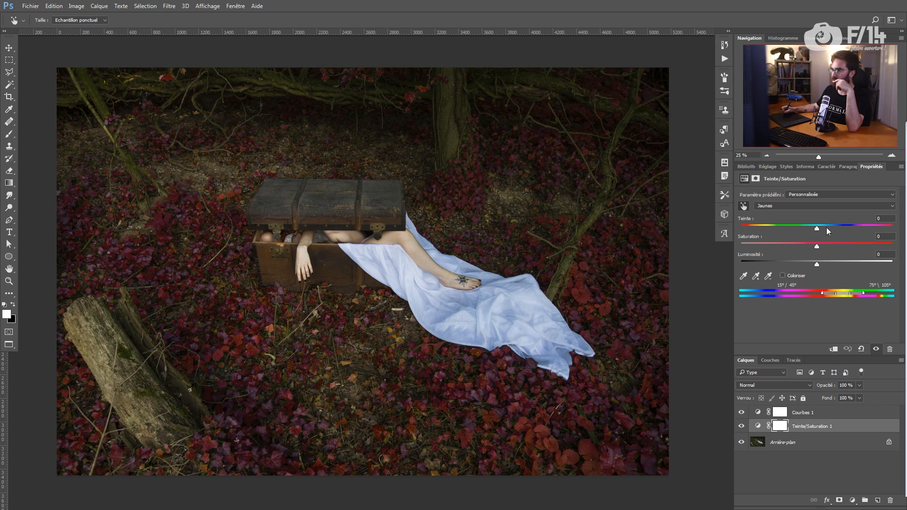
left_click_drag(846, 229, 741, 245)
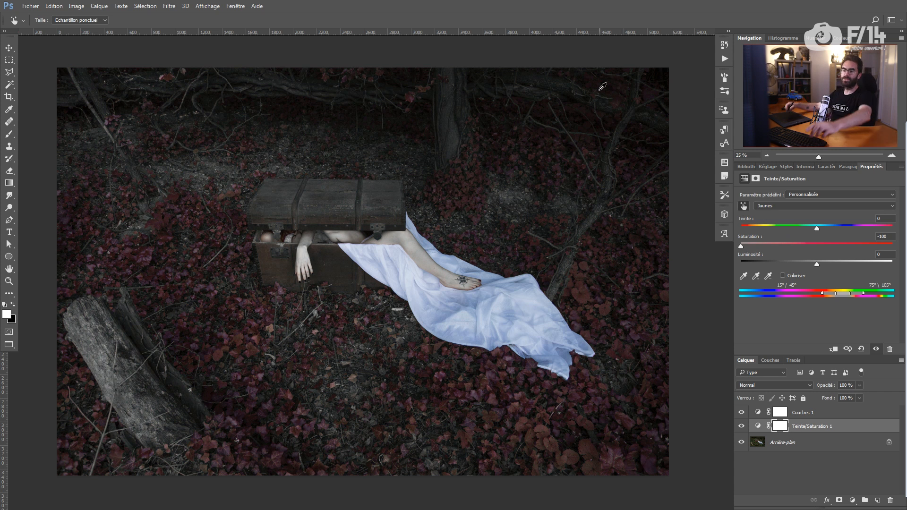
left_click_drag(741, 246, 770, 246)
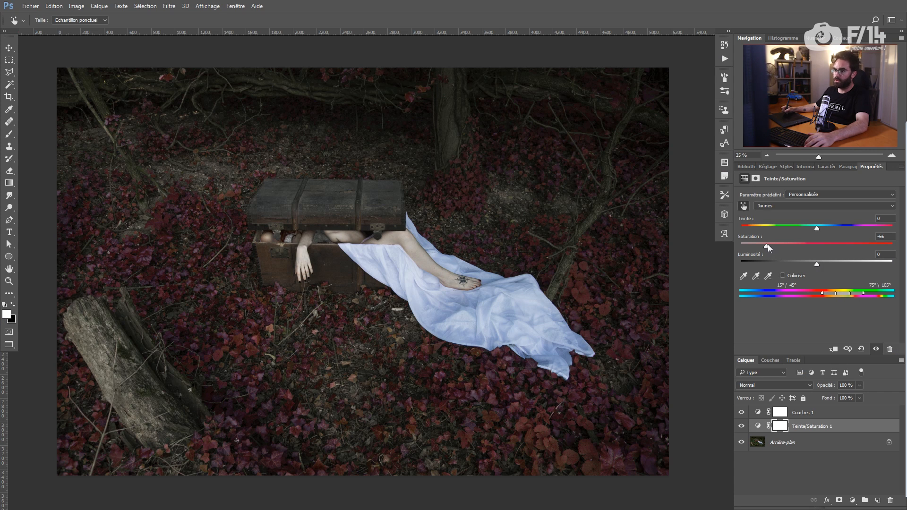
left_click(807, 418)
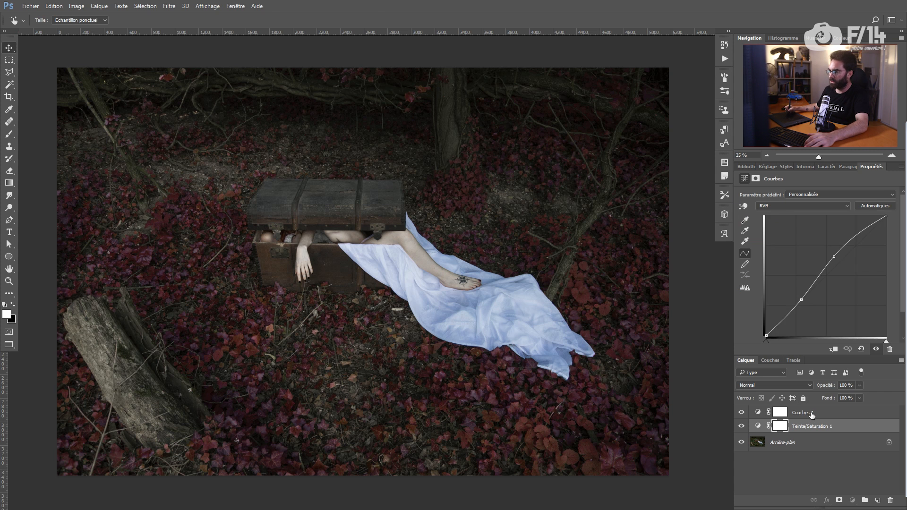
left_click(853, 500)
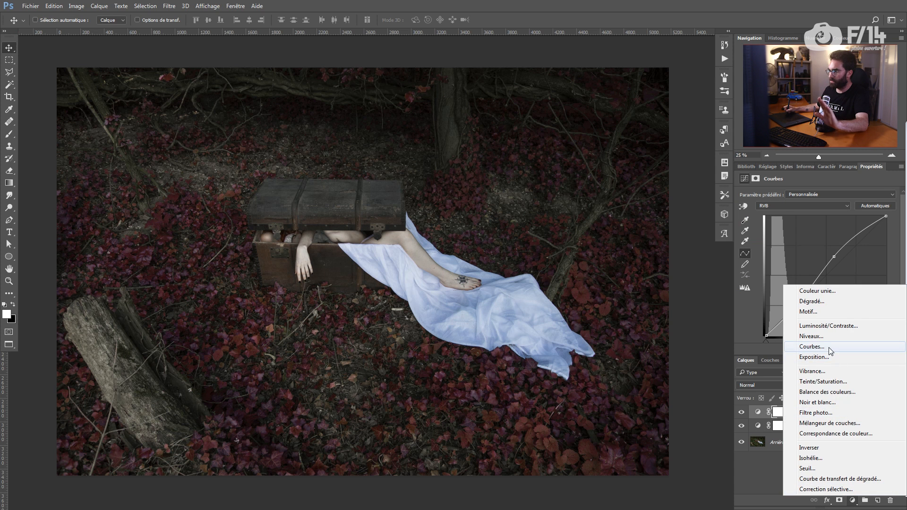
Step: Add a Brightness/Contrast layer with slightly raised contrast and brightness
left_click(829, 326)
left_click(847, 234)
left_click_drag(818, 217, 820, 216)
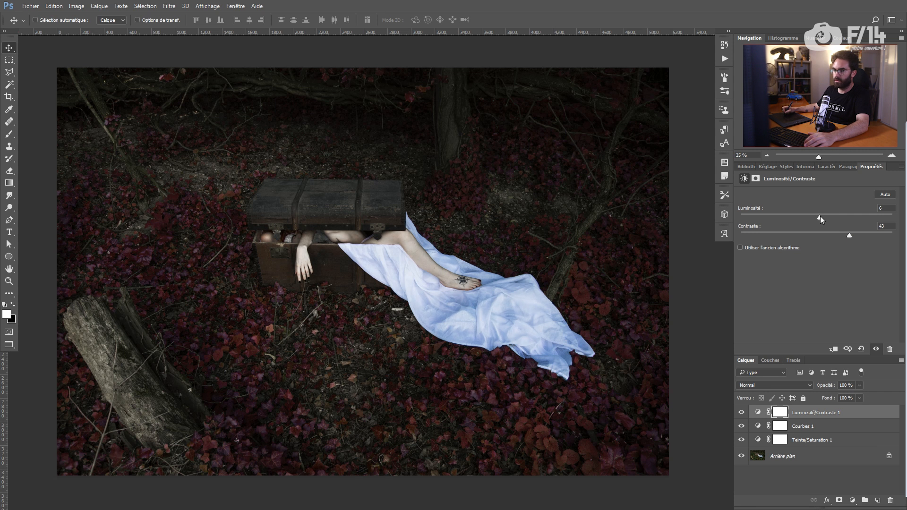
Step: Sample the sheet's blues on Hue/Saturation and lower Blues saturation to -38
left_click(805, 438)
left_click(745, 205)
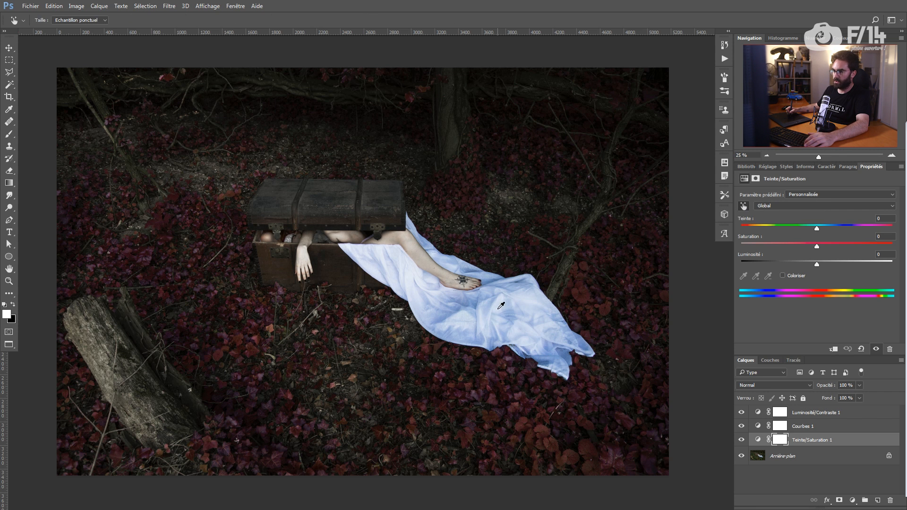
left_click(466, 301)
left_click(788, 244)
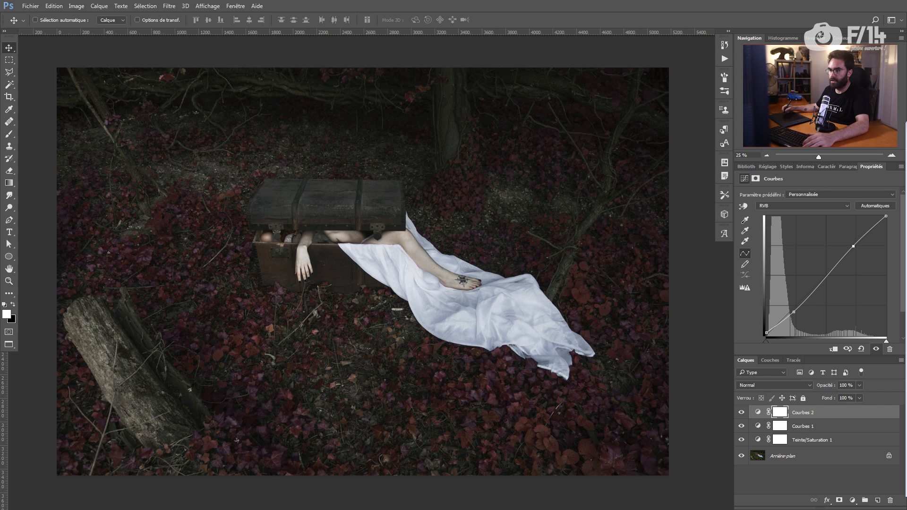
left_click(742, 456)
left_click(742, 455)
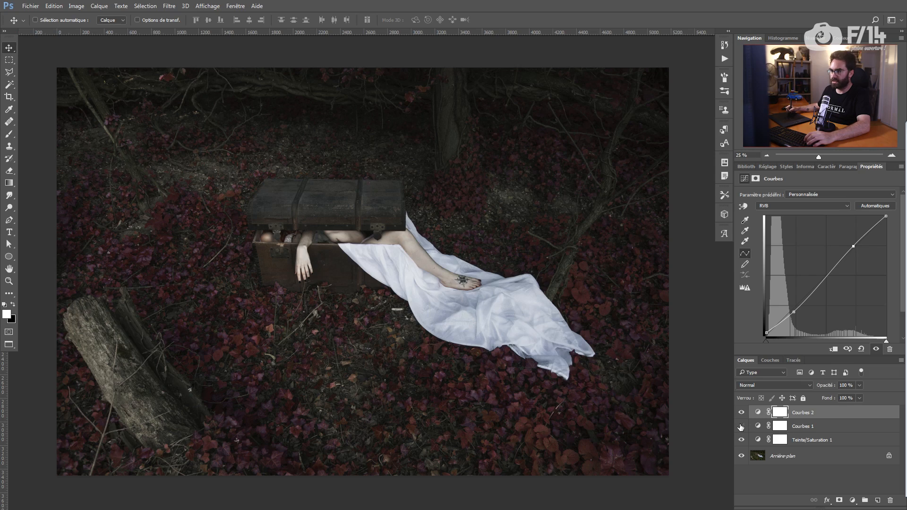
Step: Toggle the Curves and Hue/Saturation layers to compare, and test a lower opacity before undoing it
left_click(741, 426)
left_click(741, 426)
left_click(741, 440)
left_click(741, 440)
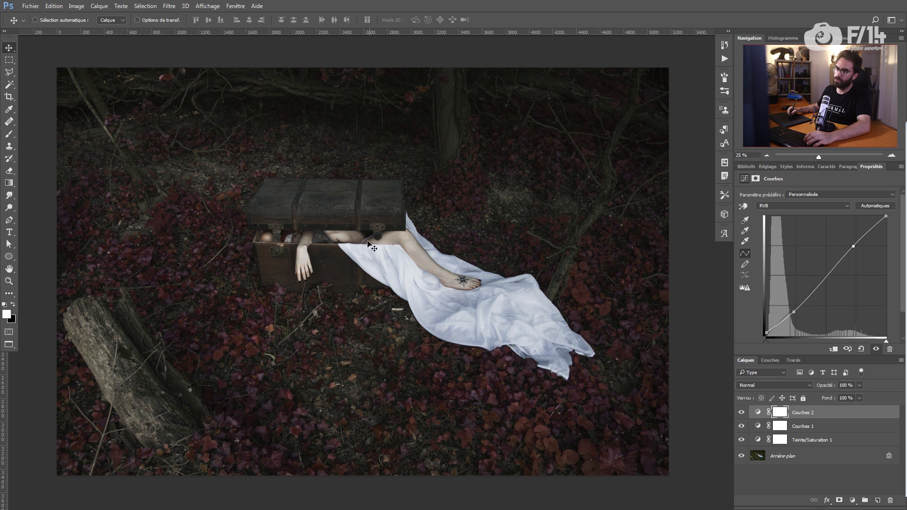
left_click(741, 440)
left_click(741, 440)
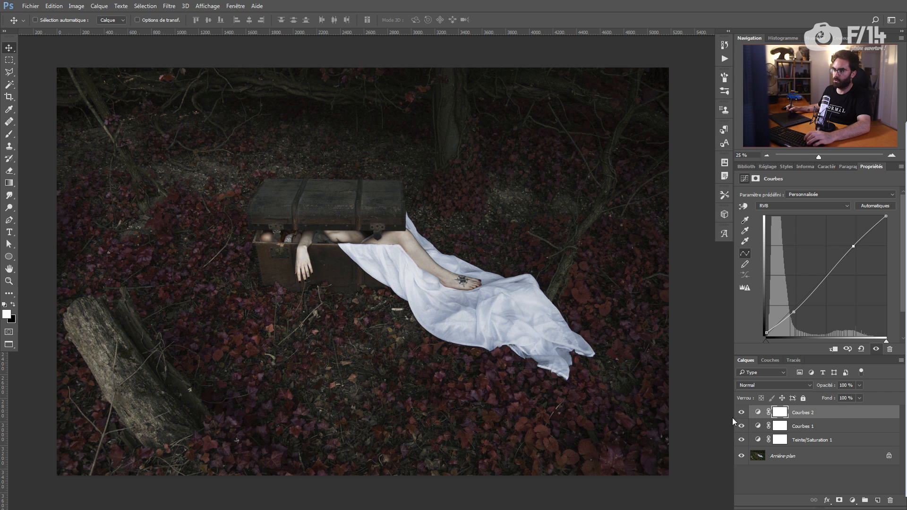
left_click(831, 440)
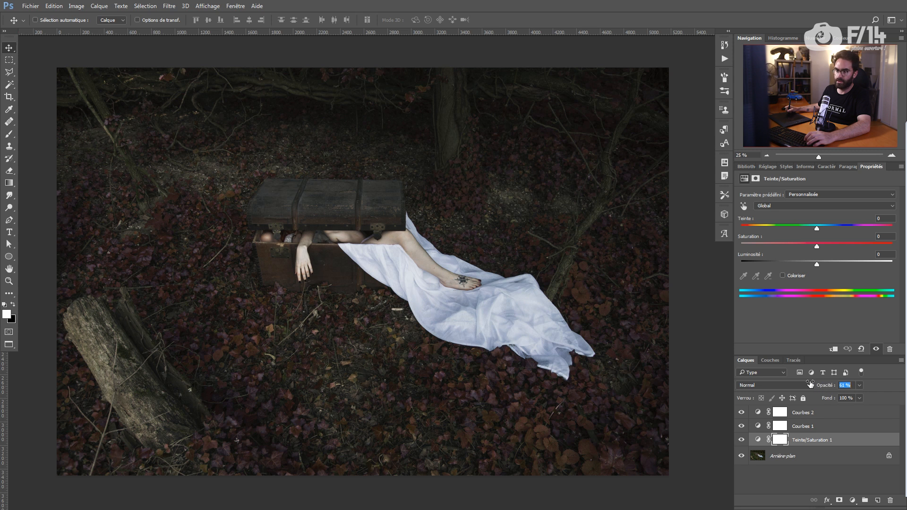
left_click_drag(810, 384, 788, 378)
key("ctrl+z")
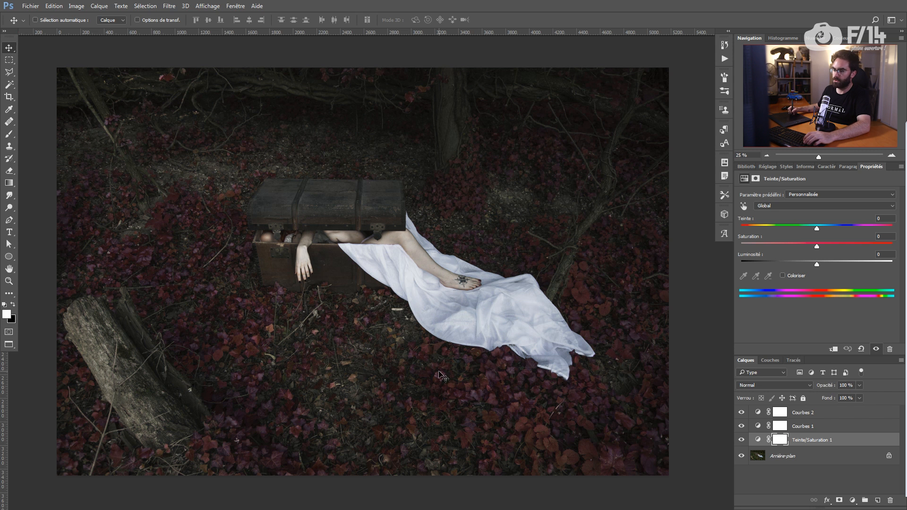
Step: Rename the Background layer after the photo's file name and duplicate Hue/Saturation 1 as Teinte/Saturation 1 copie
left_click(779, 456)
double_click(782, 456)
left_click(845, 443)
left_click_drag(842, 447, 877, 500)
left_click(809, 454)
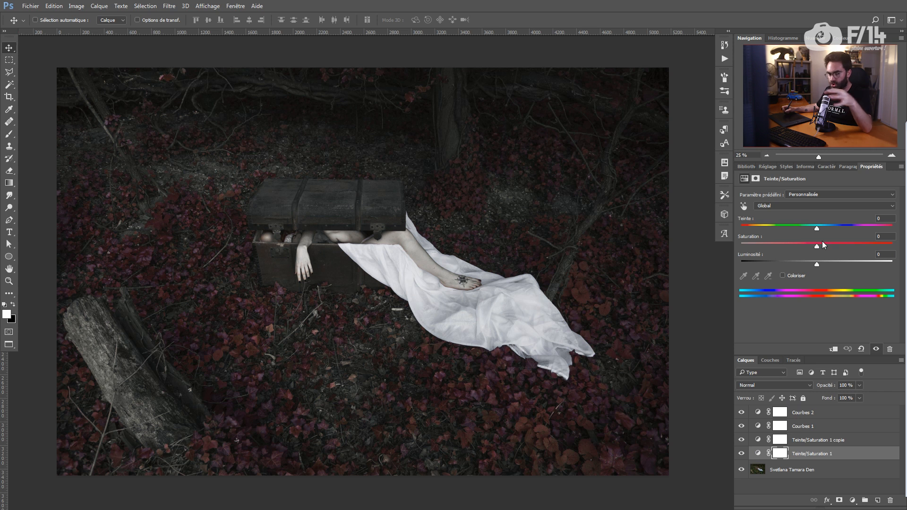
Step: Reset the Hue/Saturation adjustment and set its Greens to hue -180, saturation 0
left_click(823, 206)
left_click(836, 237)
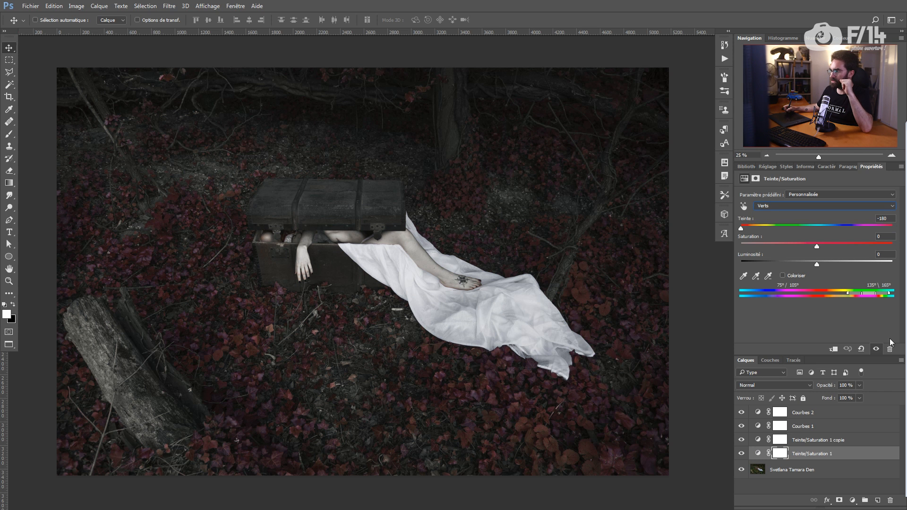
left_click(862, 348)
left_click(807, 208)
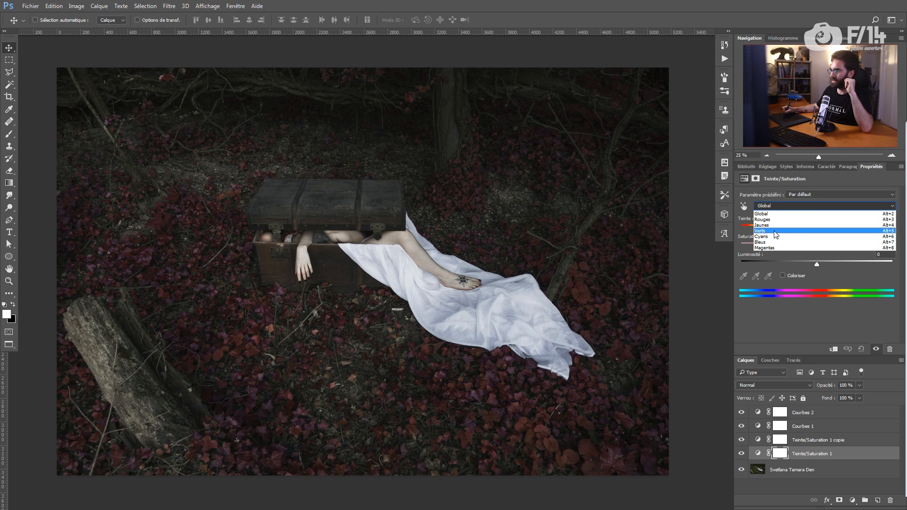
left_click(754, 239)
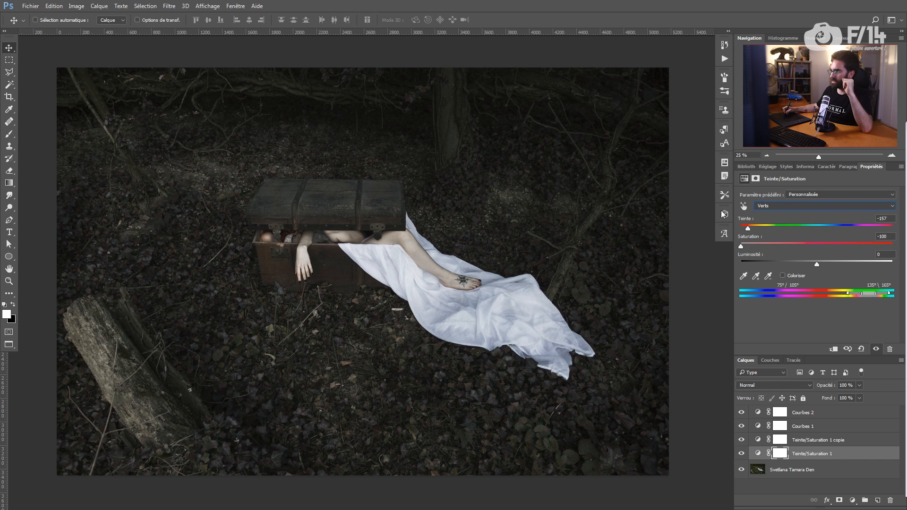
left_click_drag(723, 215, 721, 215)
key("Tab")
key("Tab")
type("0")
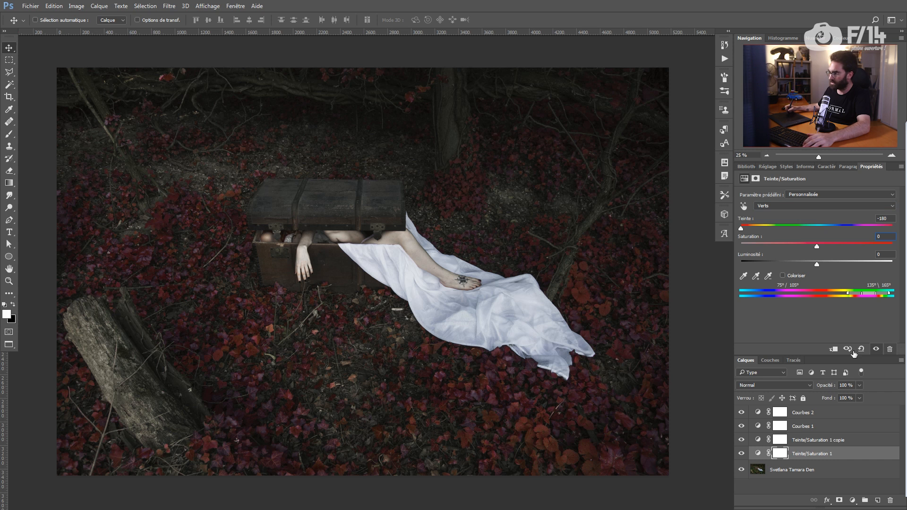
left_click(803, 440)
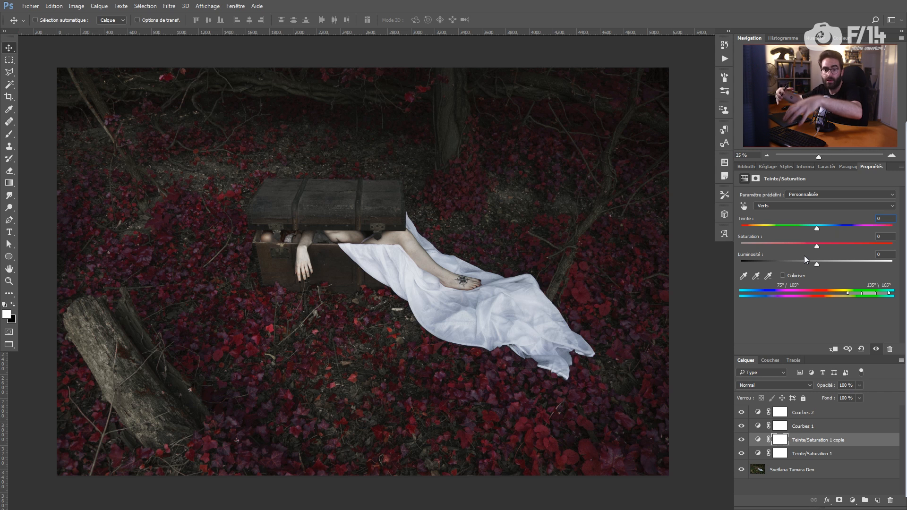
Step: Shift Teinte/Saturation 1's Greens range toward yellower leaf tones, then duplicate the copy layer with Ctrl+J
left_click(807, 455)
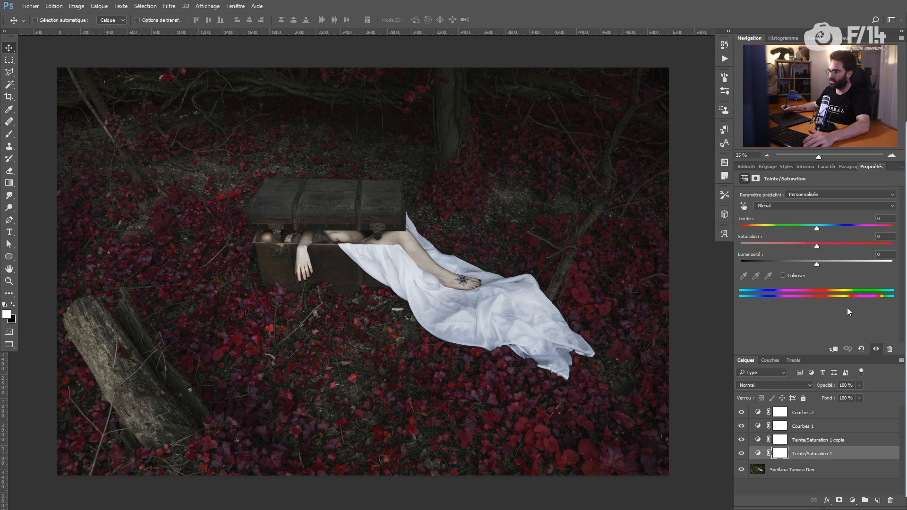
left_click_drag(826, 385, 771, 379)
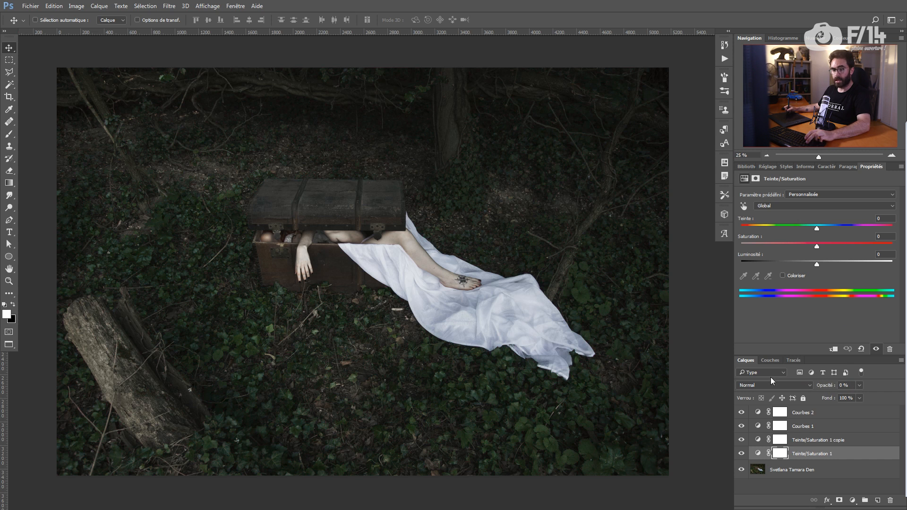
key("0")
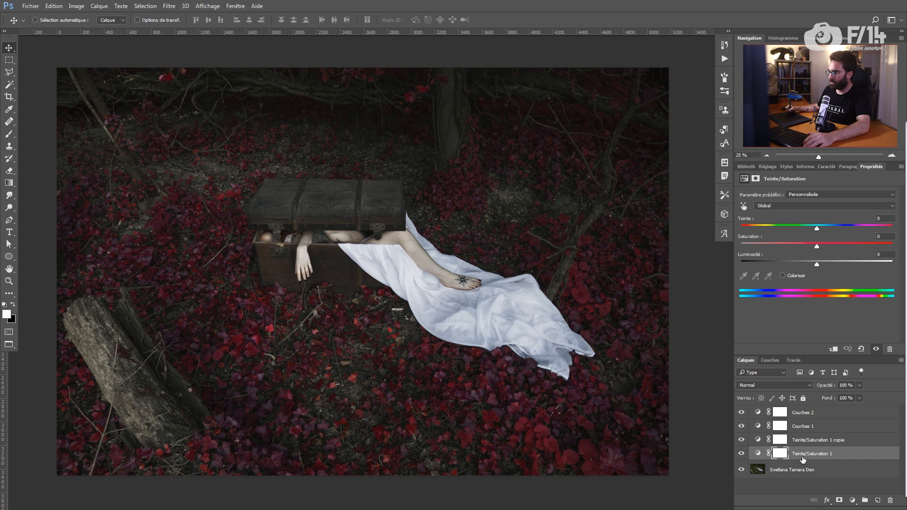
left_click(757, 454)
left_click(829, 207)
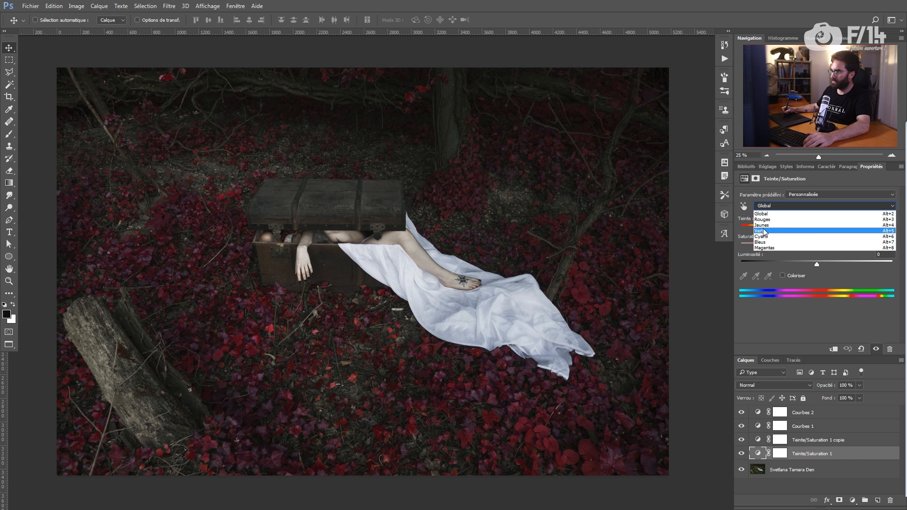
left_click(830, 230)
mouse_move(849, 293)
left_mouse_down()
mouse_move(840, 293)
mouse_move(862, 295)
left_mouse_up()
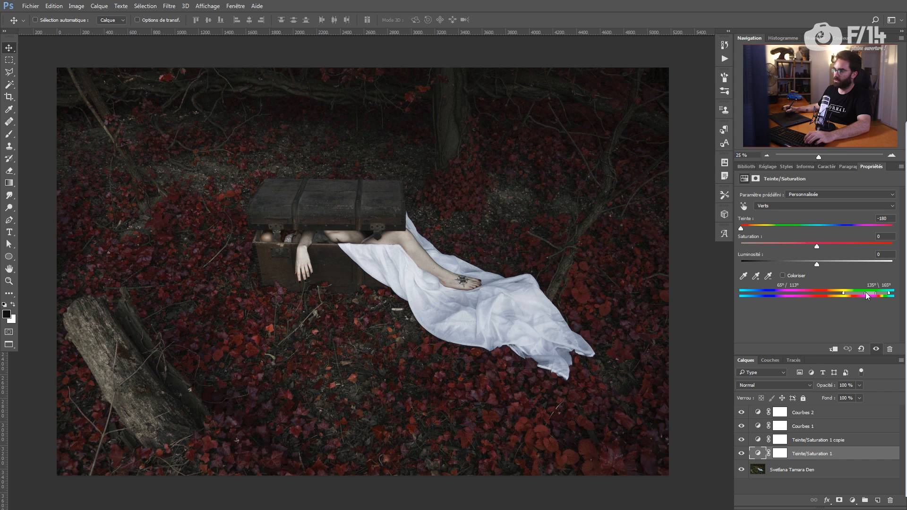
left_click(818, 443)
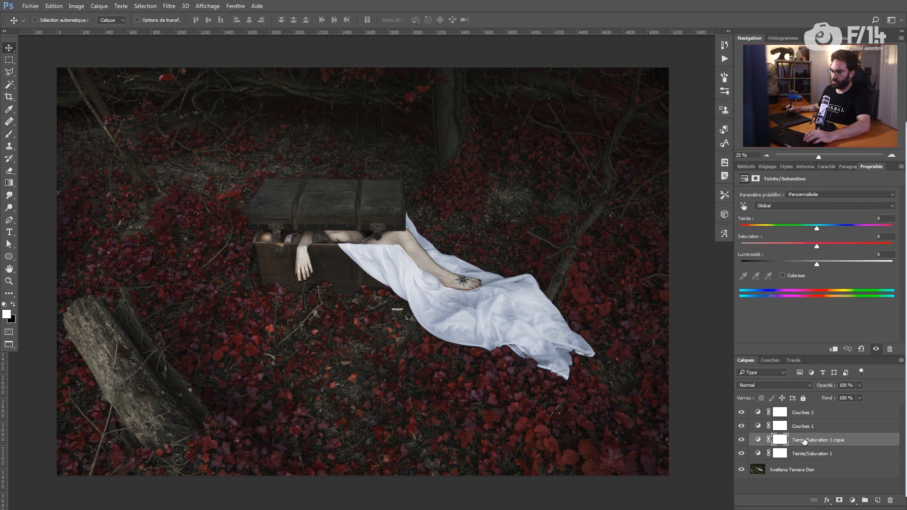
key("ctrl+j")
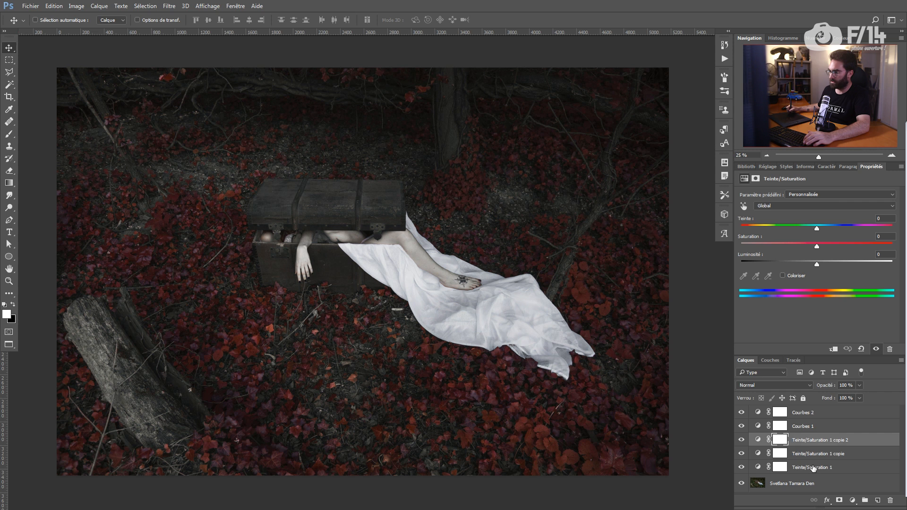
Step: Rename the two Hue/Saturation layers Feuilles and Bleu
double_click(812, 468)
type("Feuilles")
key("Return")
double_click(812, 453)
type("Bleu")
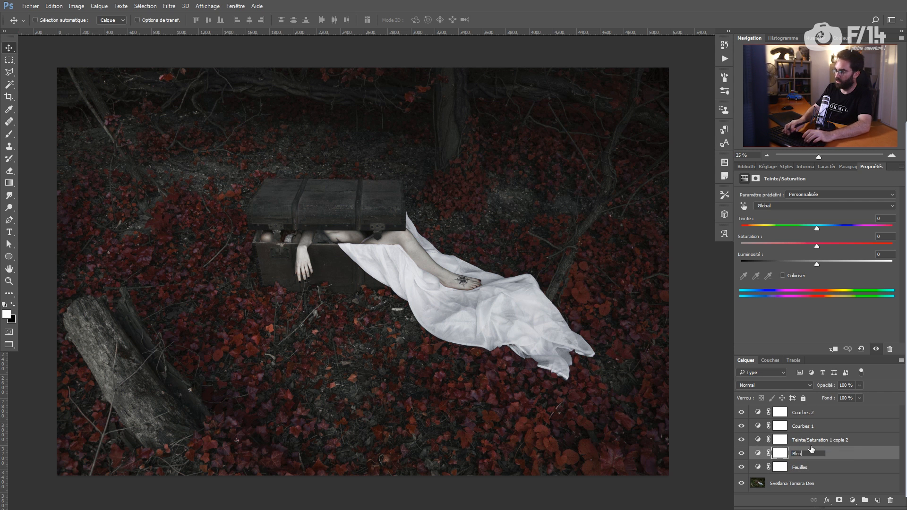
key("Return")
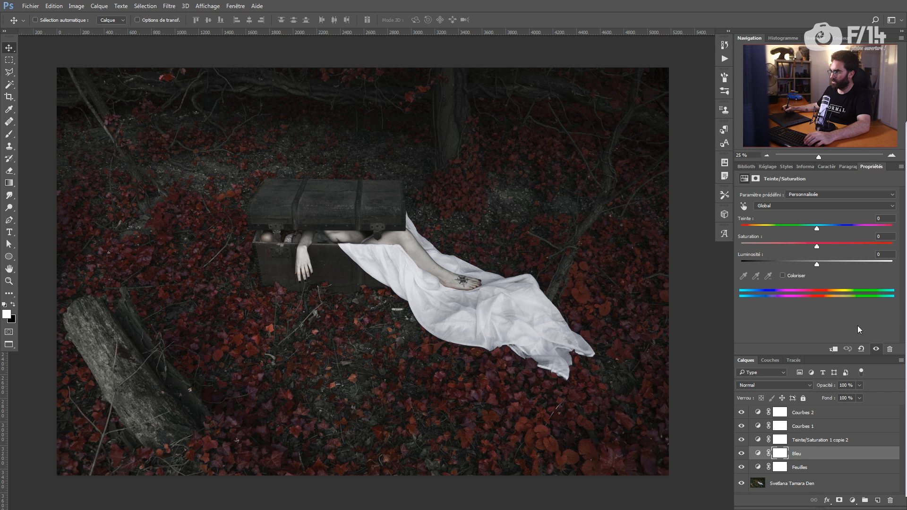
Step: Reset Bleu and lower its Blues saturation to about -20, with the third copy hidden
left_click(815, 206)
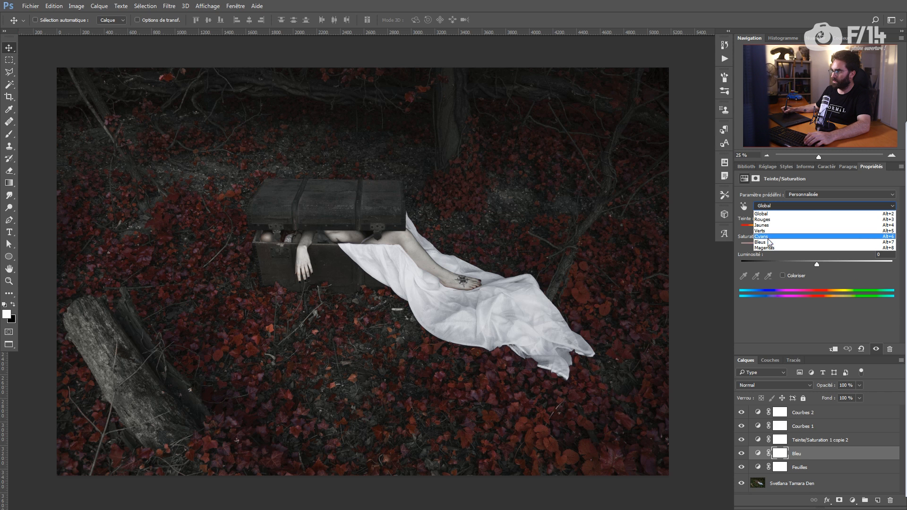
left_click(769, 242)
left_click(862, 350)
left_click(803, 208)
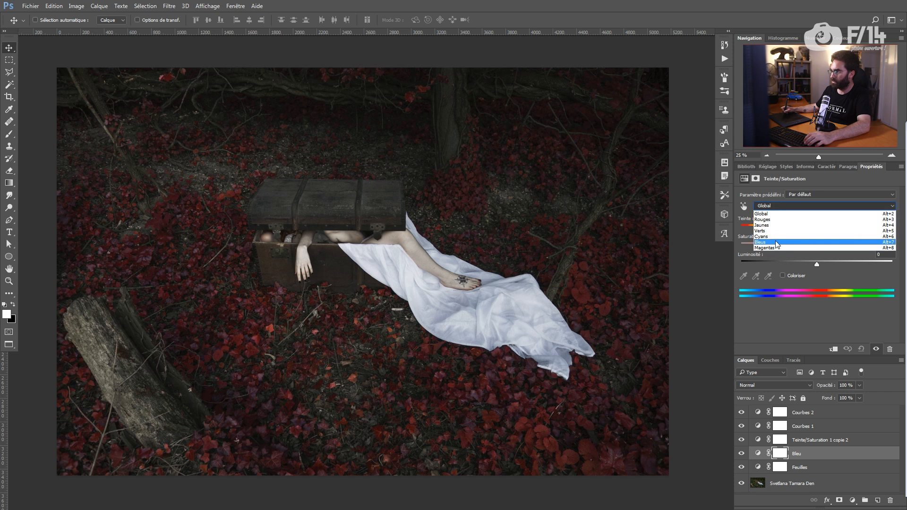
left_click(785, 242)
left_click_drag(787, 243, 819, 242)
left_click(741, 440)
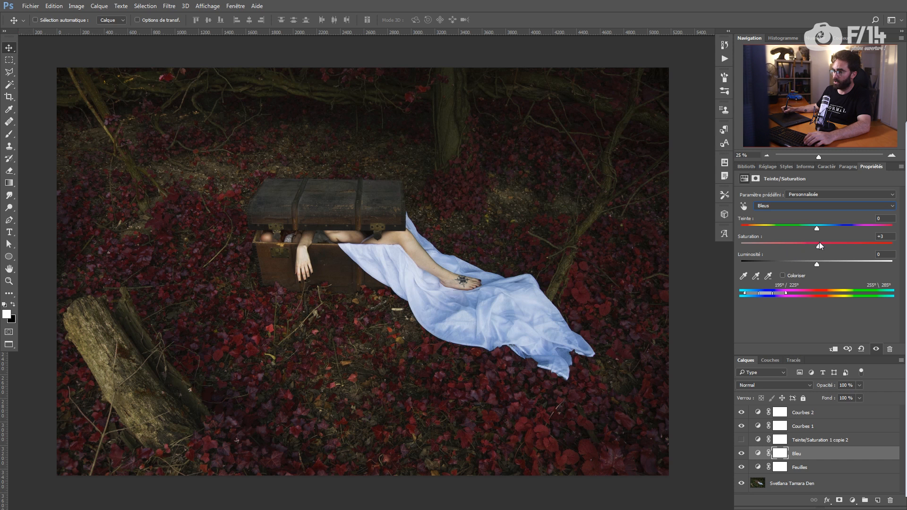
left_click(801, 243)
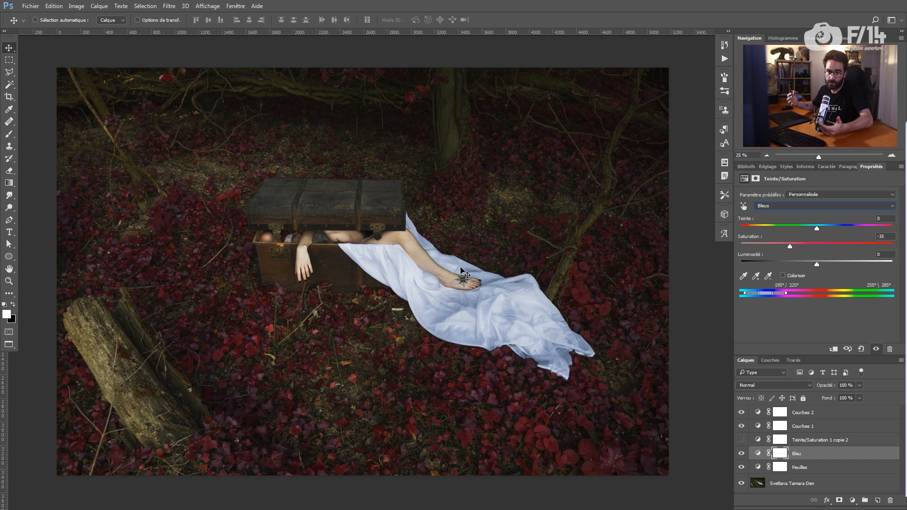
left_click(750, 436)
Step: Show Teinte/Saturation 1 copie 2, zero its Blues saturation, and set Yellows hue -41, saturation -35
left_click(741, 440)
left_click(824, 206)
left_click(890, 239)
type("0")
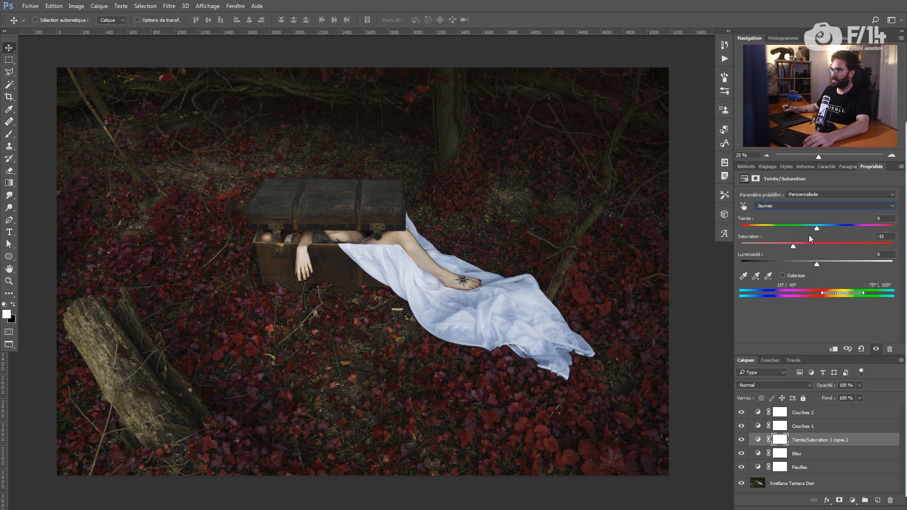
left_click_drag(842, 229, 792, 229)
left_click(794, 246)
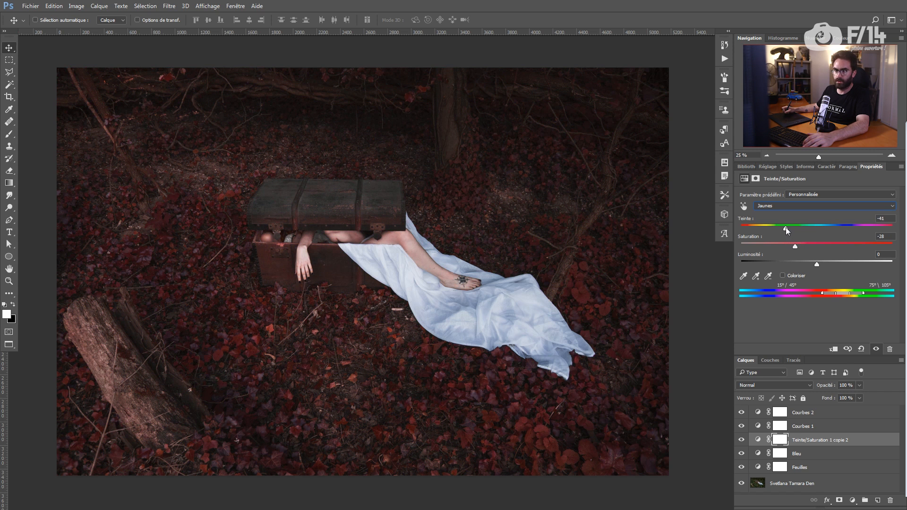
left_click_drag(792, 244, 790, 244)
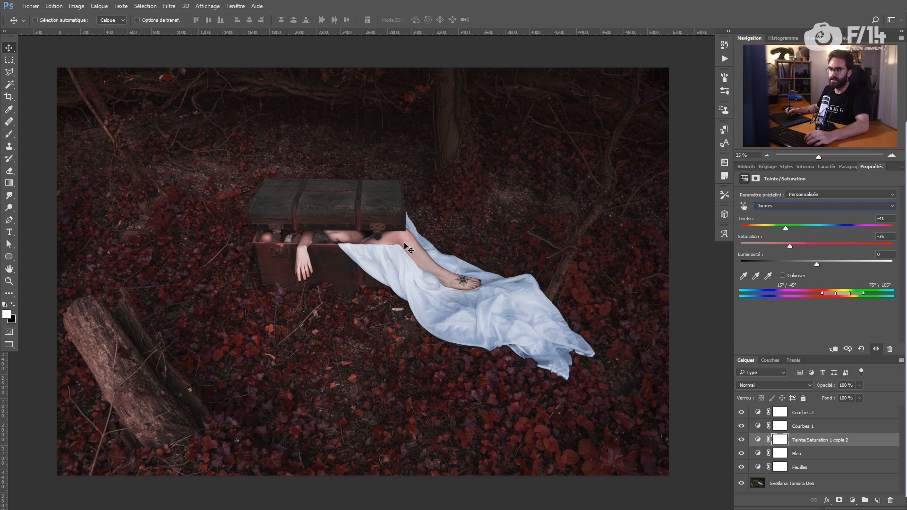
Step: Change the screen mode and zoom in on the chest and body, ready to paint the mask
key("f")
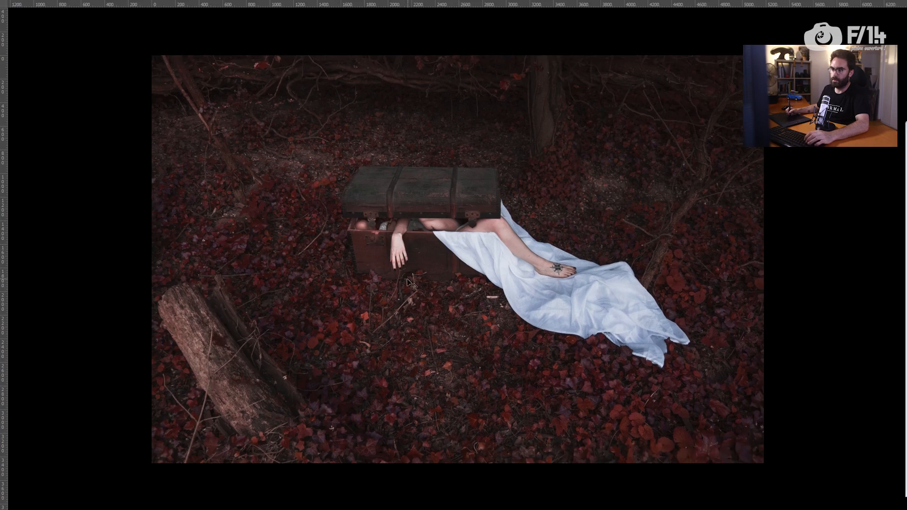
key("f")
key("f")
left_click_drag(399, 275, 439, 208)
key("z")
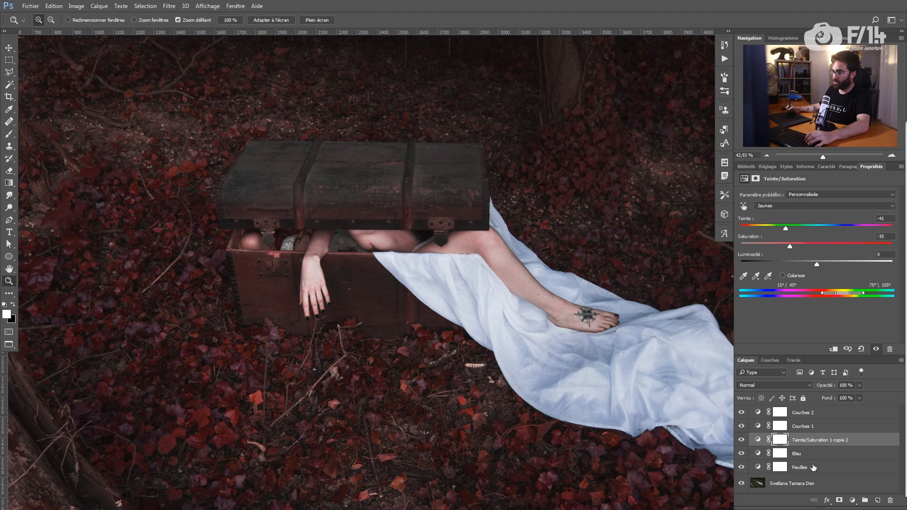
key("b")
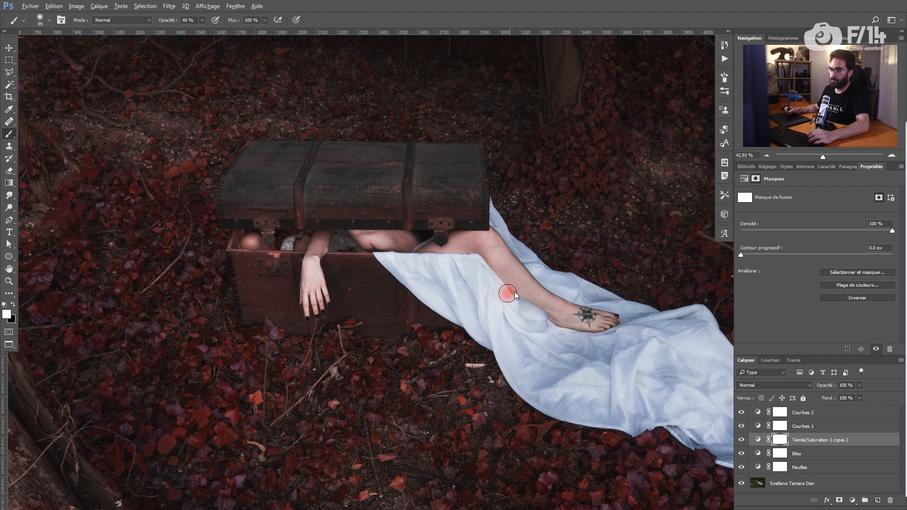
Step: Resize the brush and paint the leg black on the copie 2 layer mask
left_click_drag(583, 316, 580, 316)
key("x")
left_click_drag(558, 316, 574, 304)
mouse_move(501, 255)
left_mouse_down()
mouse_move(489, 233)
mouse_move(378, 241)
mouse_move(352, 234)
mouse_move(307, 279)
mouse_move(267, 250)
left_mouse_up()
Step: Zoom to the chest lid, set the brush to size 25, and mask the chest's left side
key("z")
mouse_move(222, 203)
left_mouse_down()
mouse_move(263, 200)
mouse_move(256, 235)
mouse_move(264, 269)
left_mouse_up()
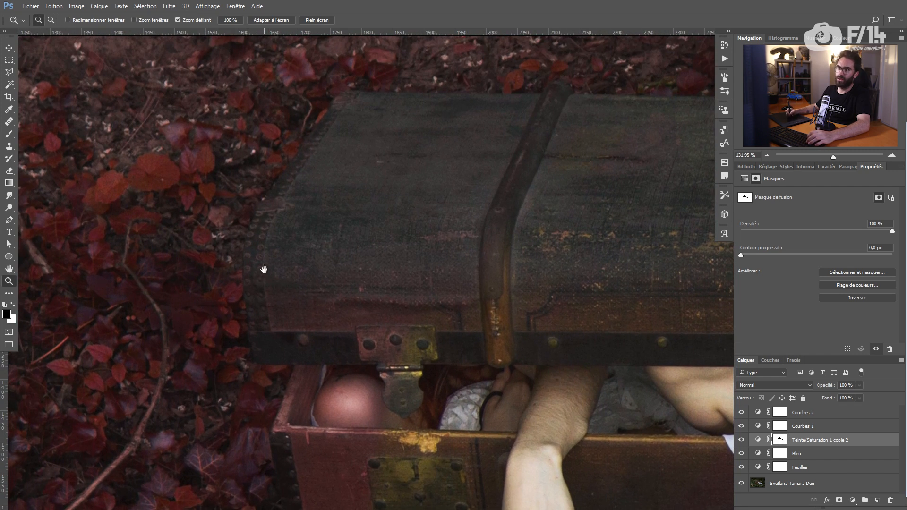
left_click_drag(268, 195, 290, 230)
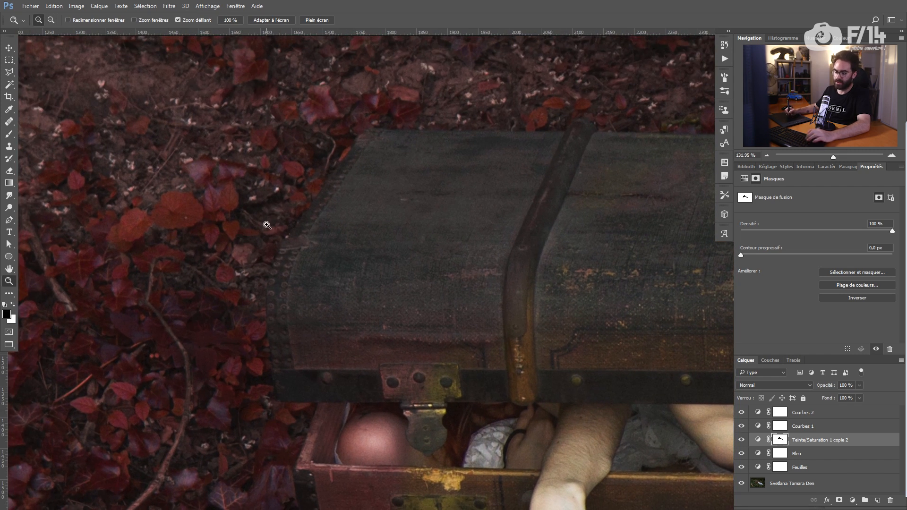
key("b")
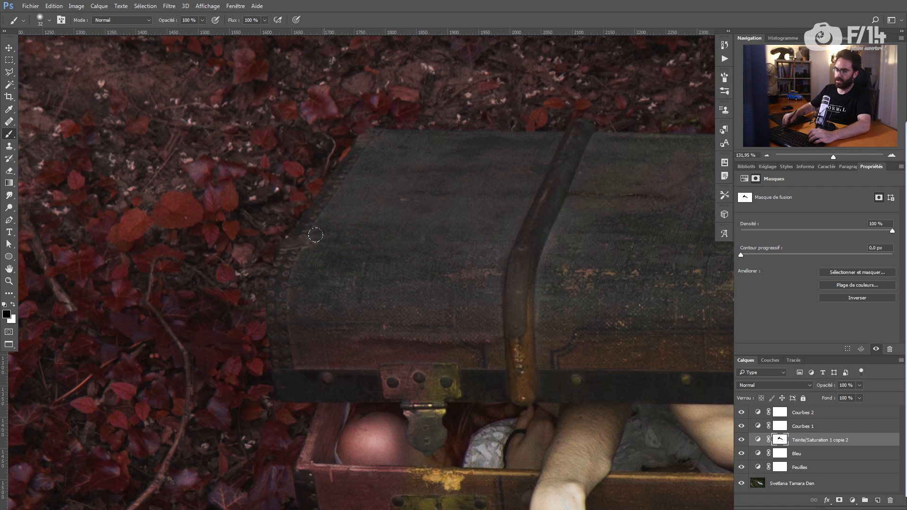
right_click(520, 187)
mouse_move(625, 238)
left_mouse_down()
mouse_move(665, 233)
mouse_move(631, 236)
left_mouse_up()
left_click(364, 254)
left_click_drag(364, 255, 361, 258)
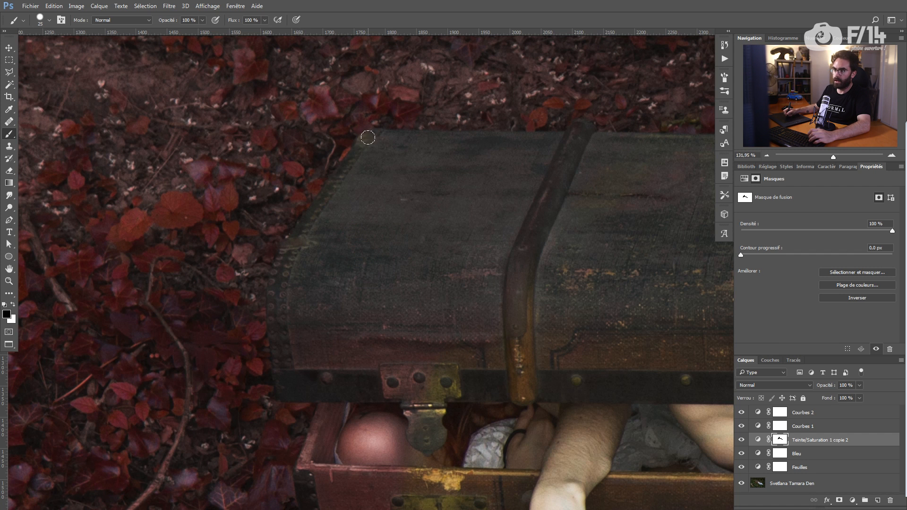
left_click_drag(291, 342, 308, 273)
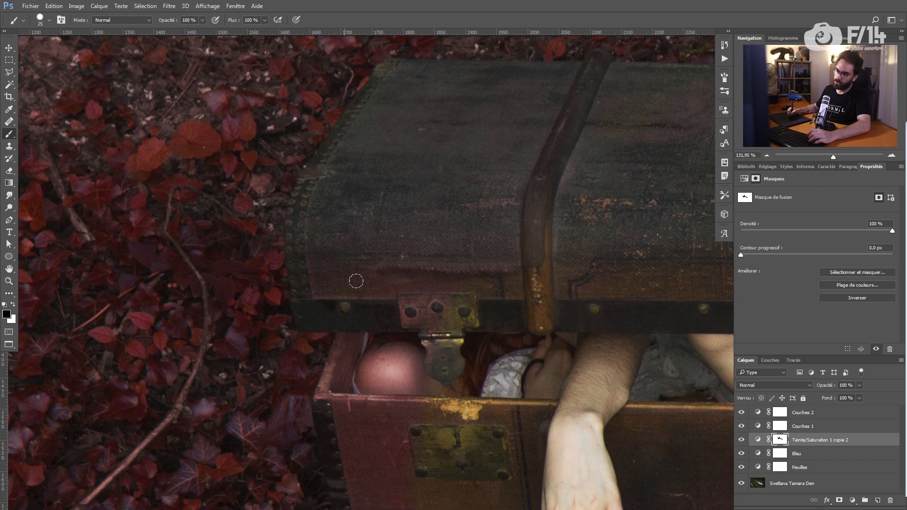
mouse_move(349, 350)
left_mouse_down()
mouse_move(336, 378)
mouse_move(339, 347)
mouse_move(323, 398)
mouse_move(353, 350)
mouse_move(355, 329)
left_mouse_up()
Step: Pan along the chest front and hand, then display the layer mask on its own
scroll(375, 350, "down", 3)
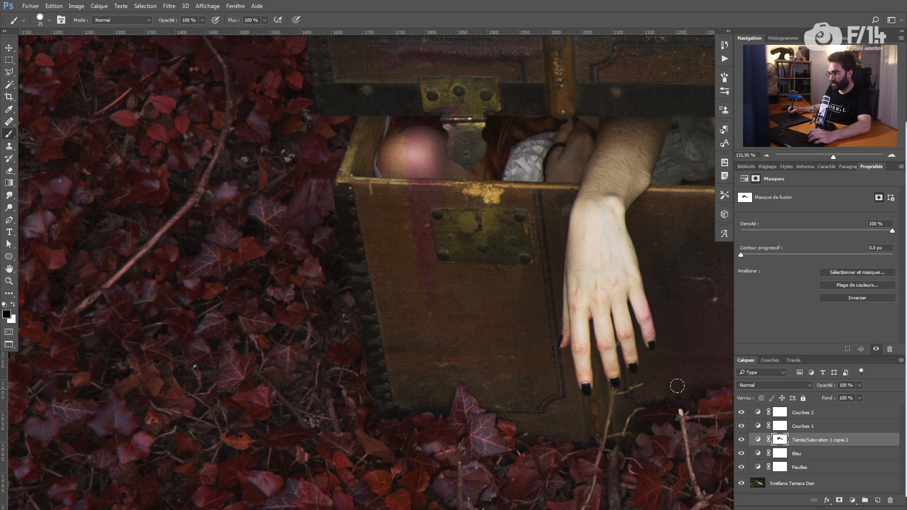
left_click_drag(677, 386, 496, 338)
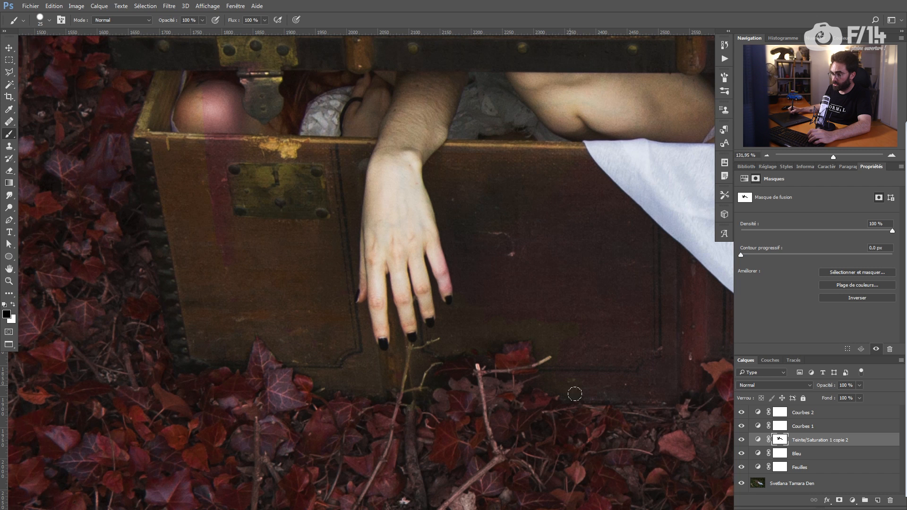
left_click_drag(670, 395, 590, 369)
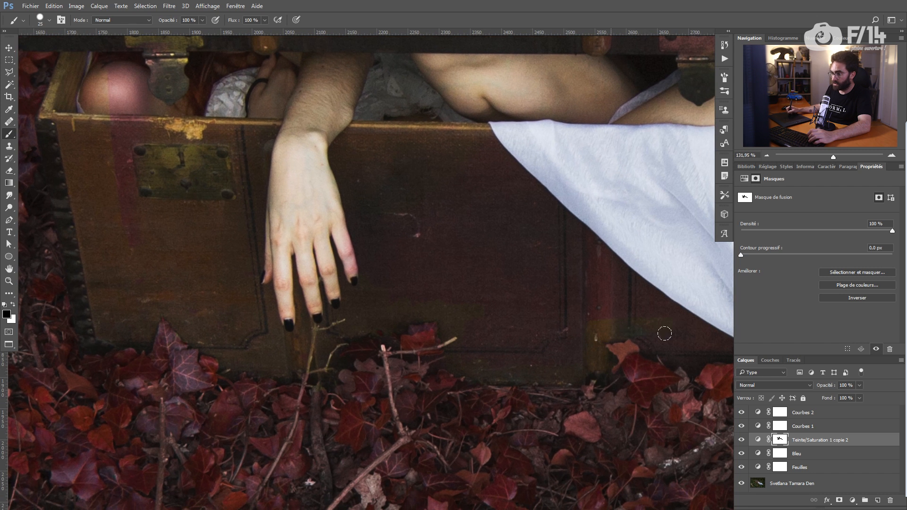
left_click_drag(709, 341, 561, 310)
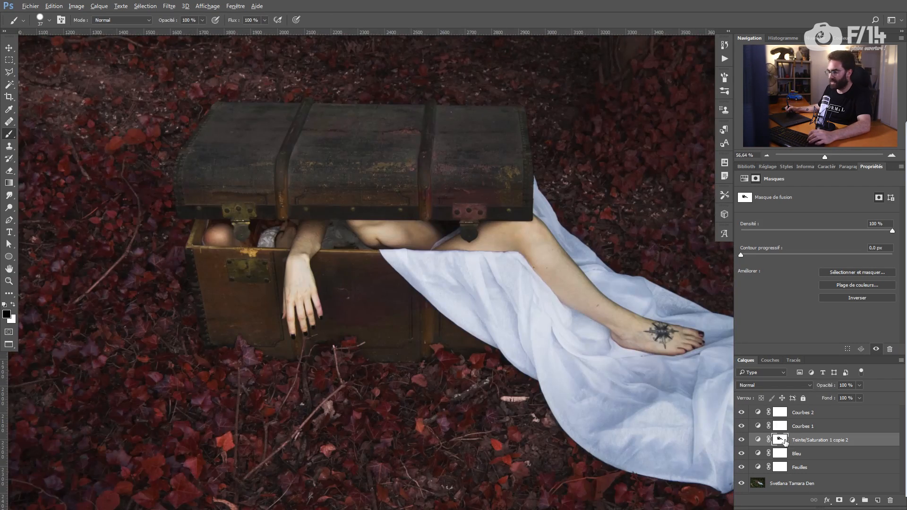
left_click(781, 440, "alt")
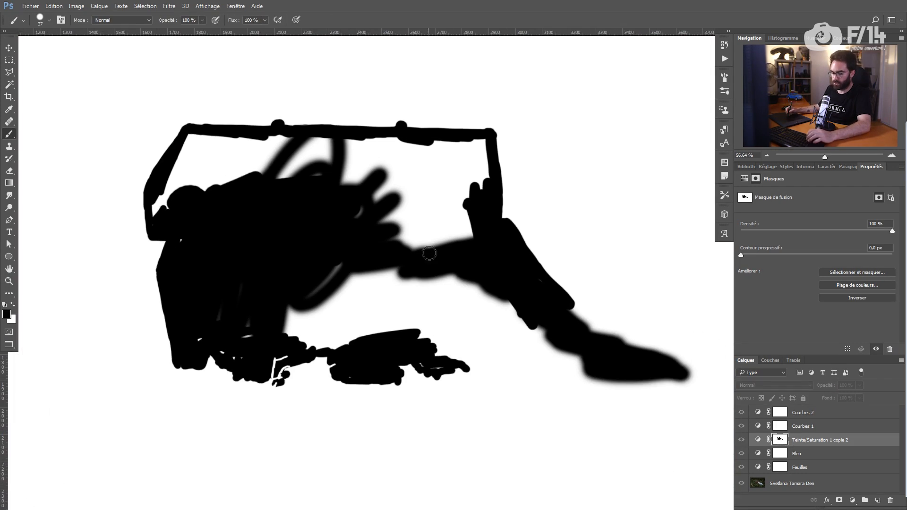
Step: Enlarge the brush, paint black over the chest-lid gaps in the mask, and return to the composite view
mouse_move(428, 215)
left_mouse_down()
mouse_move(360, 210)
mouse_move(428, 181)
mouse_move(351, 167)
mouse_move(337, 152)
mouse_move(393, 140)
mouse_move(288, 142)
mouse_move(255, 169)
mouse_move(201, 186)
mouse_move(177, 218)
mouse_move(155, 204)
mouse_move(155, 196)
mouse_move(180, 226)
mouse_move(182, 136)
mouse_move(240, 137)
mouse_move(274, 153)
left_mouse_up()
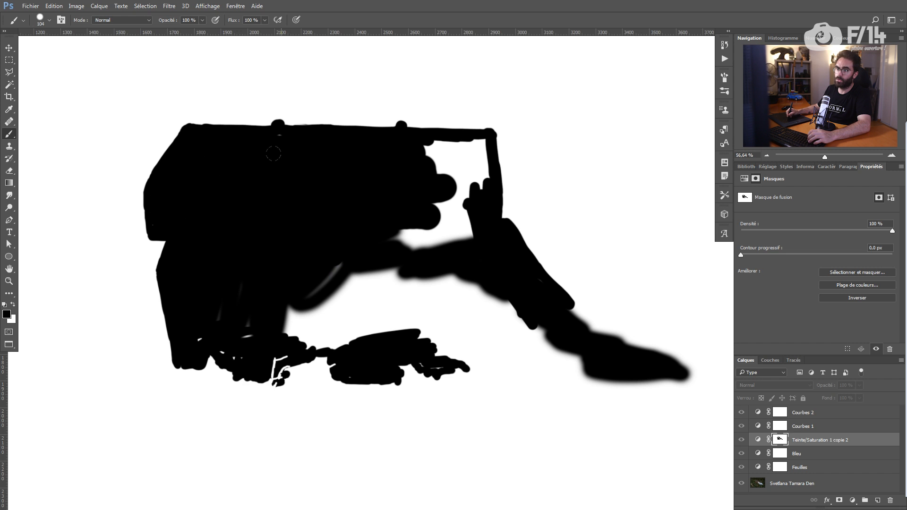
mouse_move(444, 204)
left_mouse_down()
mouse_move(397, 245)
mouse_move(428, 237)
mouse_move(460, 203)
mouse_move(415, 159)
mouse_move(437, 144)
mouse_move(473, 152)
mouse_move(482, 140)
mouse_move(473, 188)
left_mouse_up()
left_click(782, 432, "alt")
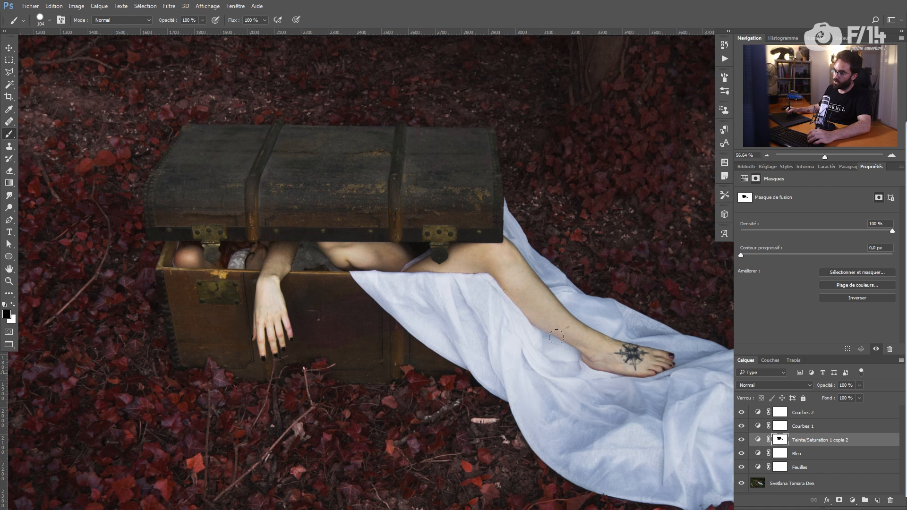
Step: Finish a mask stroke, check the mask on its own and zoom in on the chest lid
mouse_move(450, 332)
left_mouse_down()
mouse_move(458, 308)
mouse_move(426, 296)
left_mouse_up()
key("x")
key("z")
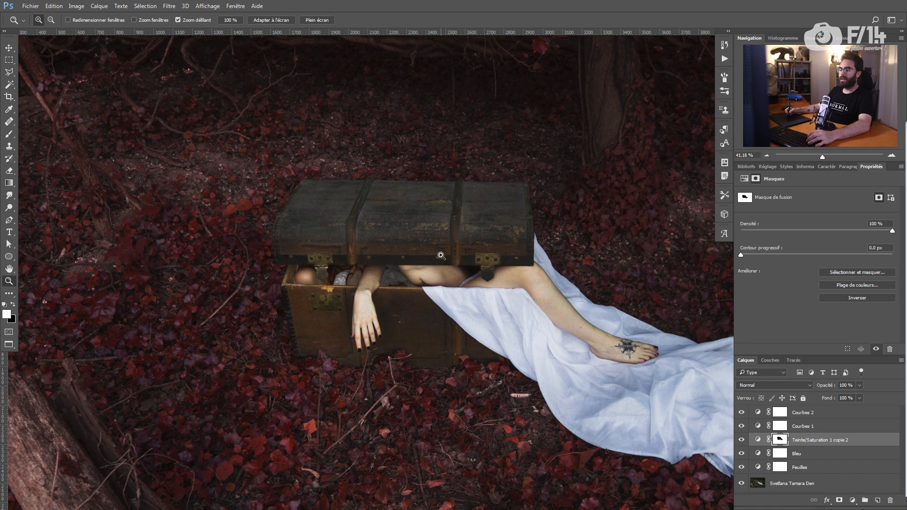
left_click(783, 444, "alt")
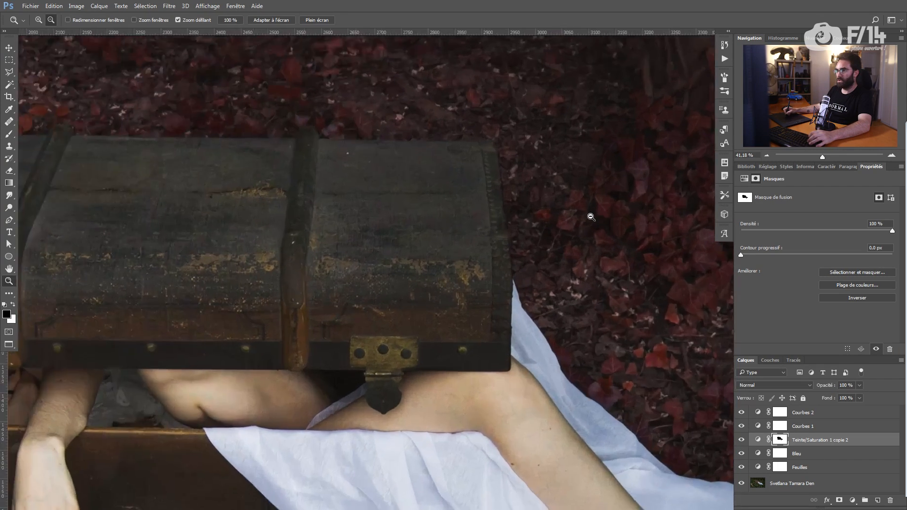
left_click_drag(590, 216, 609, 222)
left_click(781, 442, "alt")
left_click(782, 443, "alt")
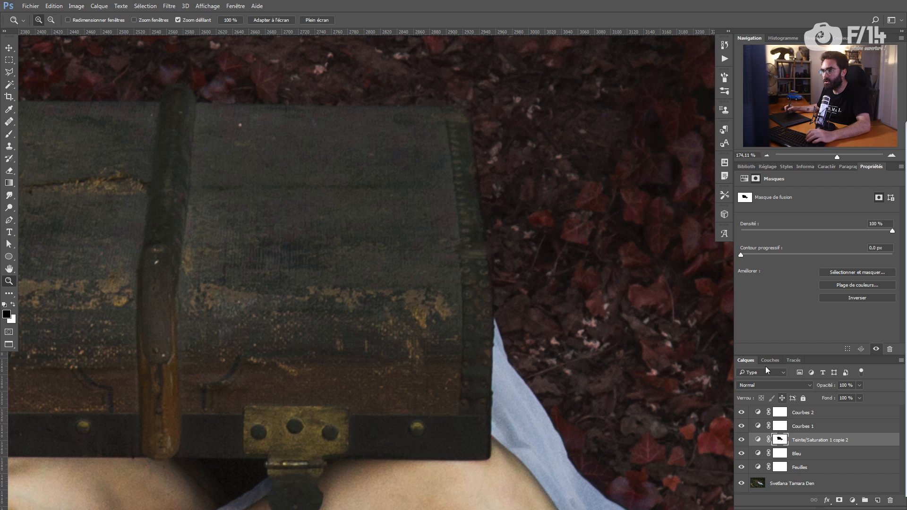
key("b")
key("x")
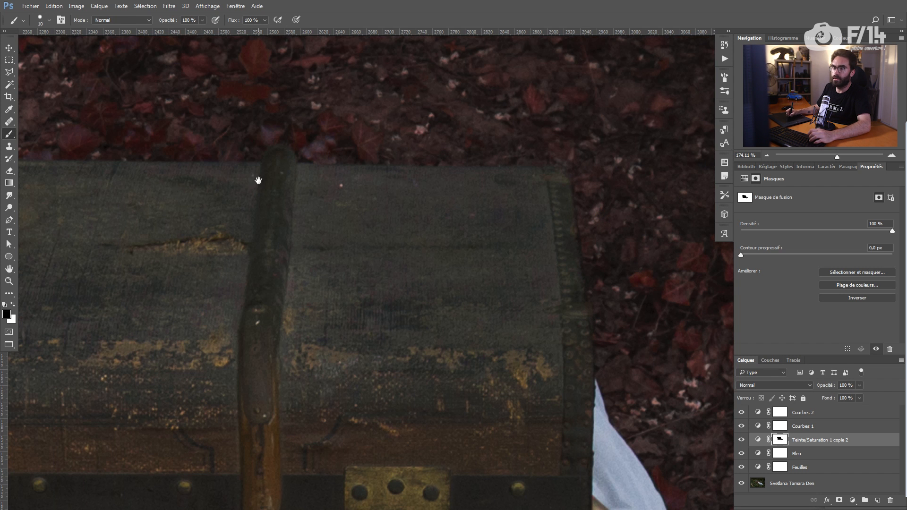
Step: Touch up the mask along the chest's left end, lower edge and left hinge
left_click_drag(258, 180, 480, 196)
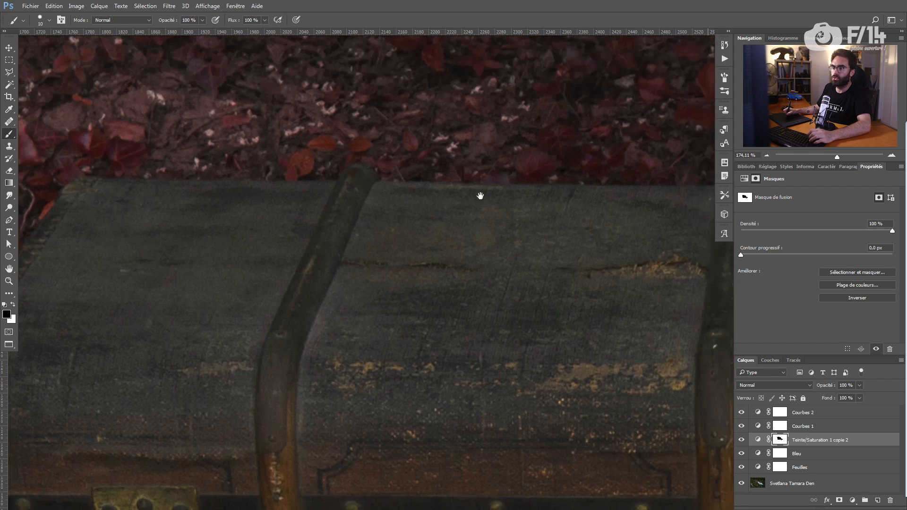
left_click_drag(230, 213, 448, 196)
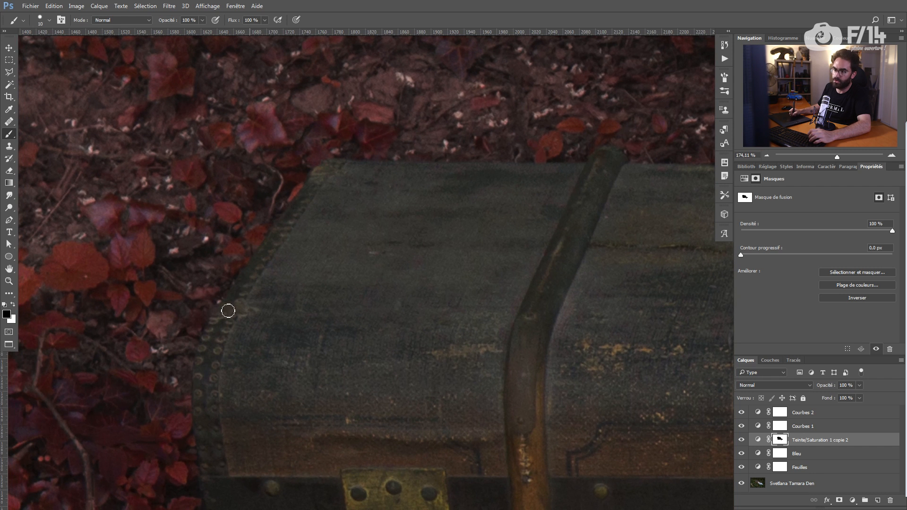
mouse_move(216, 345)
left_mouse_down()
mouse_move(278, 272)
mouse_move(262, 238)
left_mouse_up()
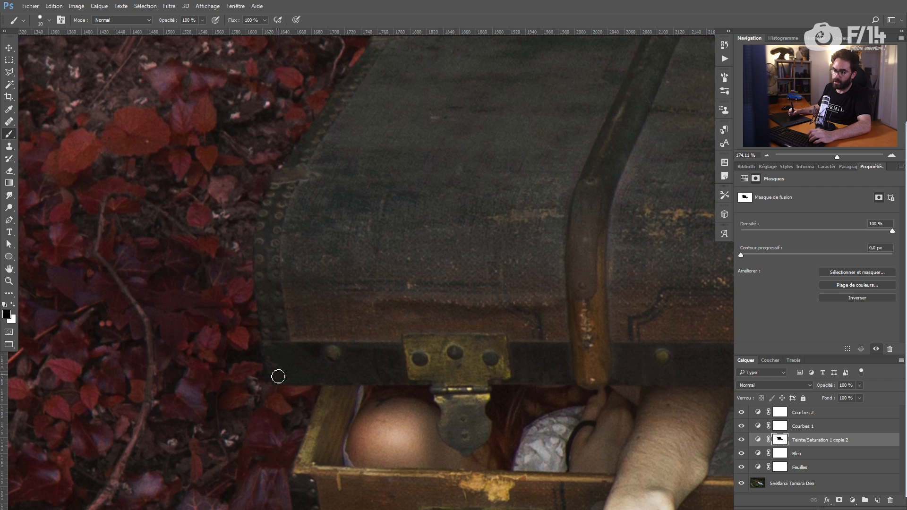
key("ctrl+0")
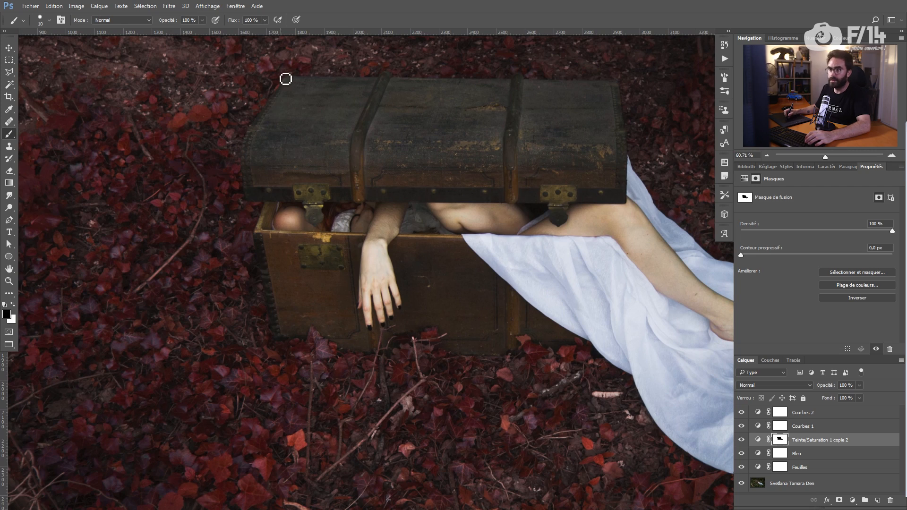
key("z")
mouse_move(251, 193)
left_mouse_down()
mouse_move(310, 189)
mouse_move(264, 193)
mouse_move(263, 203)
left_mouse_up()
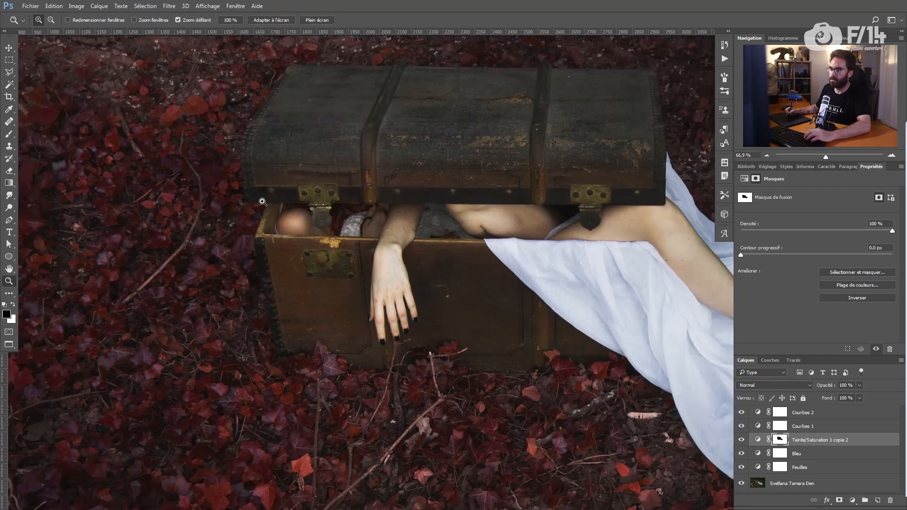
key("b")
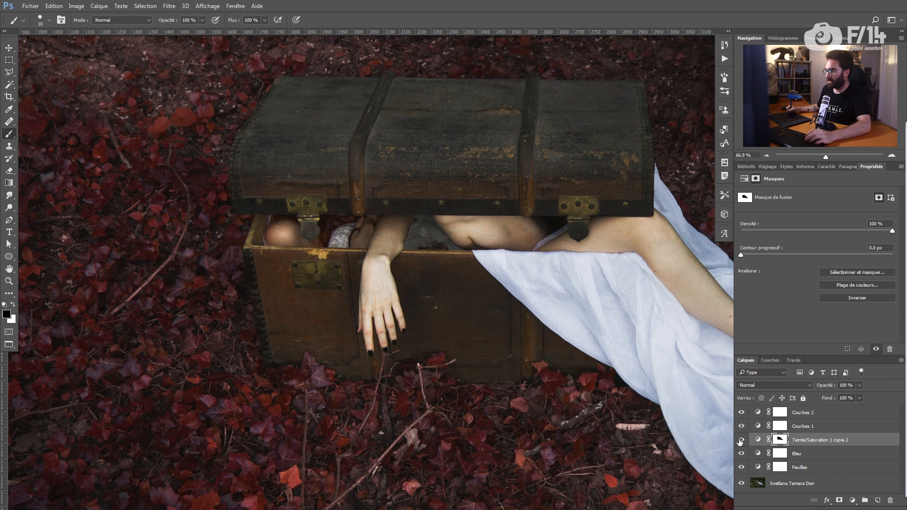
left_click(833, 205)
left_click(823, 226)
Step: Bend the Bleu channel curve of a new Curves layer and invert its mask to hide it
left_click(832, 205)
left_click(820, 228)
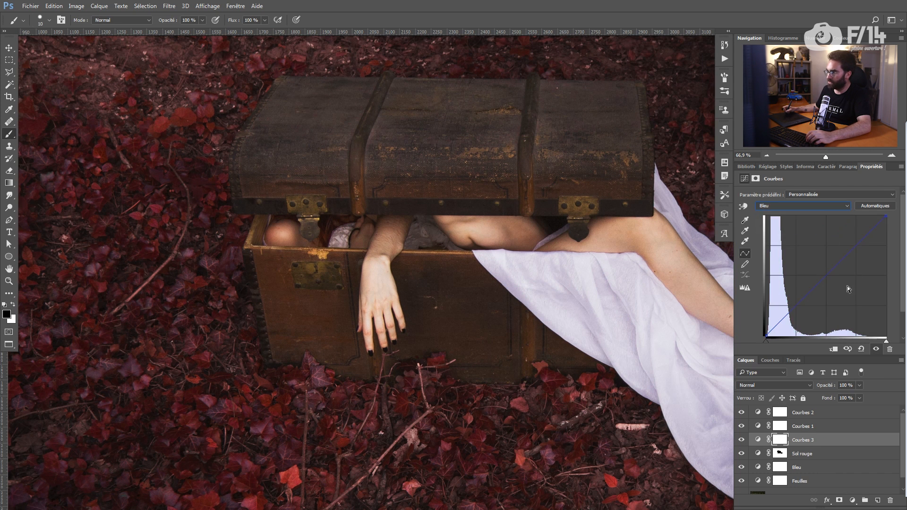
left_click_drag(828, 274, 830, 275)
key("ctrl+i")
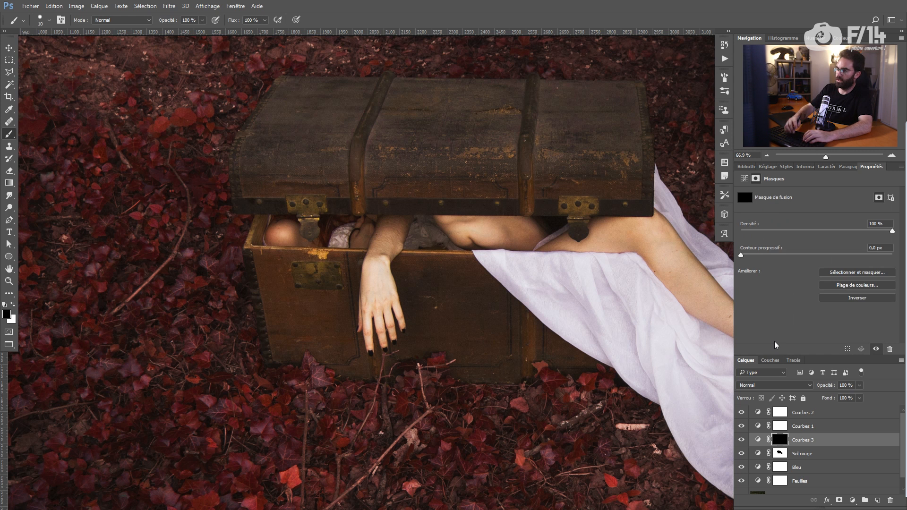
Step: Paint the warm curves effect onto the wrist, torso and leg, correcting the mask near the thigh
mouse_move(383, 256)
left_mouse_down("alt")
mouse_move(361, 202)
mouse_move(366, 254)
mouse_move(387, 242)
mouse_move(373, 261)
mouse_move(382, 234)
mouse_move(405, 228)
mouse_move(379, 275)
mouse_move(374, 266)
mouse_move(371, 303)
mouse_move(386, 265)
mouse_move(397, 319)
mouse_move(368, 294)
mouse_move(366, 318)
mouse_move(403, 328)
left_mouse_up("alt")
key("x")
mouse_move(469, 232)
left_mouse_down()
mouse_move(441, 223)
mouse_move(464, 245)
mouse_move(498, 235)
mouse_move(466, 230)
mouse_move(486, 195)
mouse_move(480, 199)
mouse_move(488, 228)
mouse_move(461, 220)
mouse_move(518, 225)
mouse_move(461, 229)
mouse_move(492, 237)
mouse_move(556, 228)
mouse_move(485, 231)
left_mouse_up()
key("x")
left_click_drag(544, 244, 567, 248)
key("x")
mouse_move(560, 264)
left_mouse_down()
mouse_move(549, 283)
mouse_move(477, 267)
mouse_move(502, 279)
mouse_move(541, 284)
mouse_move(512, 281)
mouse_move(556, 270)
mouse_move(509, 256)
mouse_move(448, 206)
mouse_move(487, 239)
mouse_move(471, 227)
left_mouse_up()
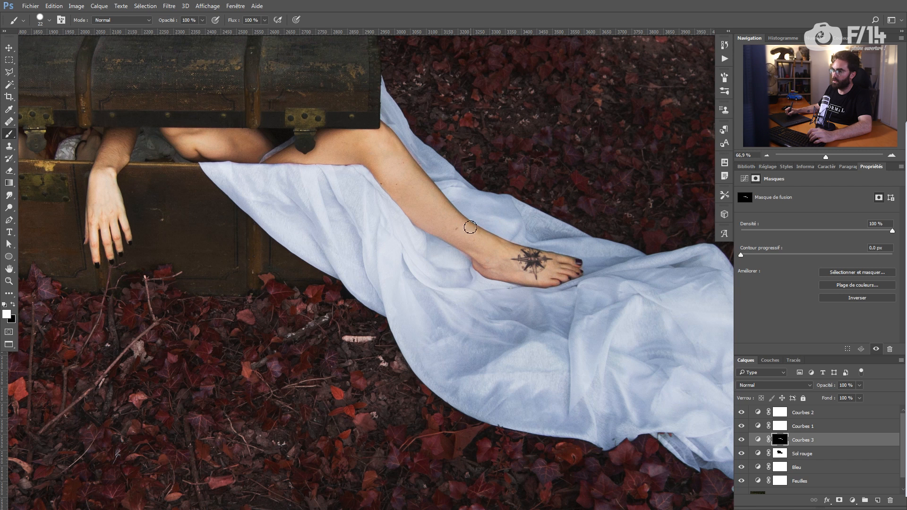
key("x")
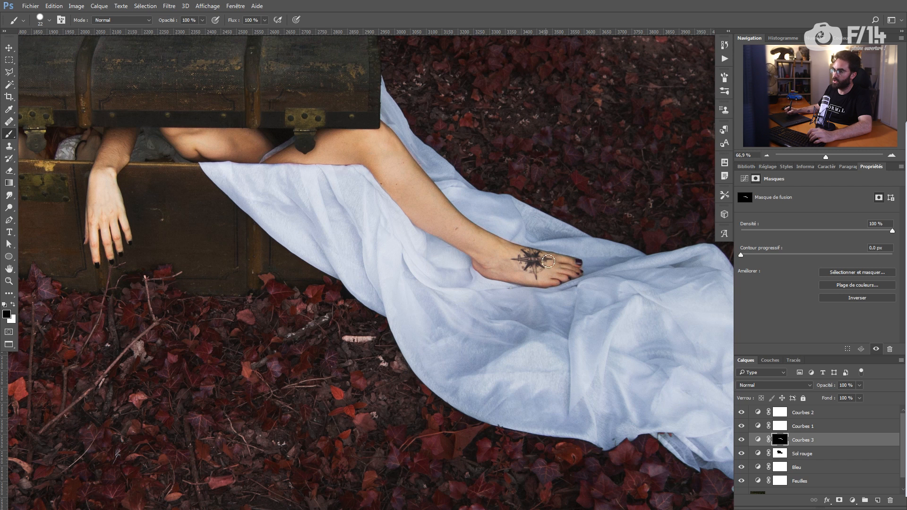
left_click_drag(405, 179, 544, 246)
key("x")
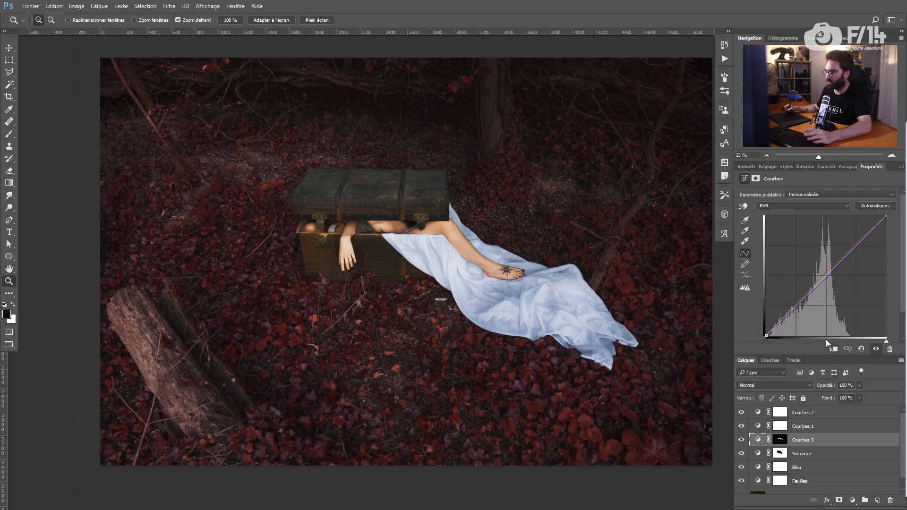
left_click(853, 501)
Step: Add a Hue/Saturation layer clipped to Courbes 3 with saturation set to -48
left_click(824, 384)
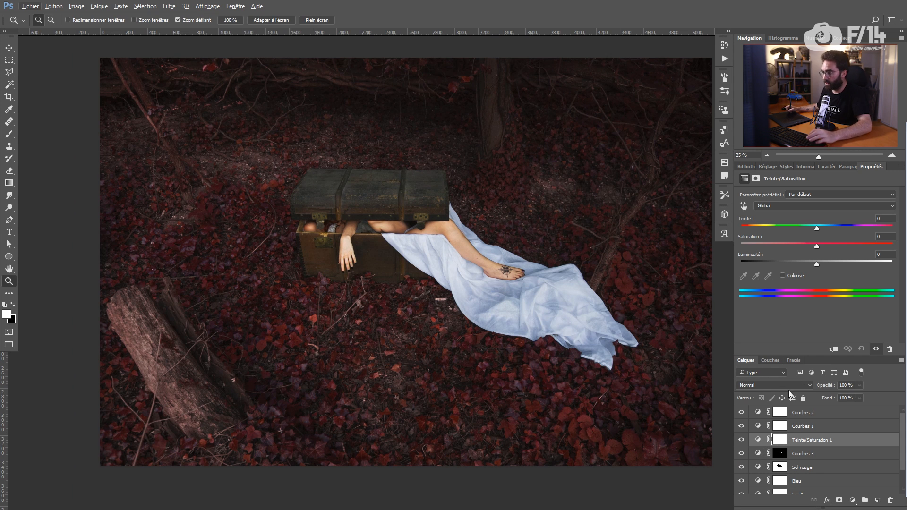
left_click(834, 350)
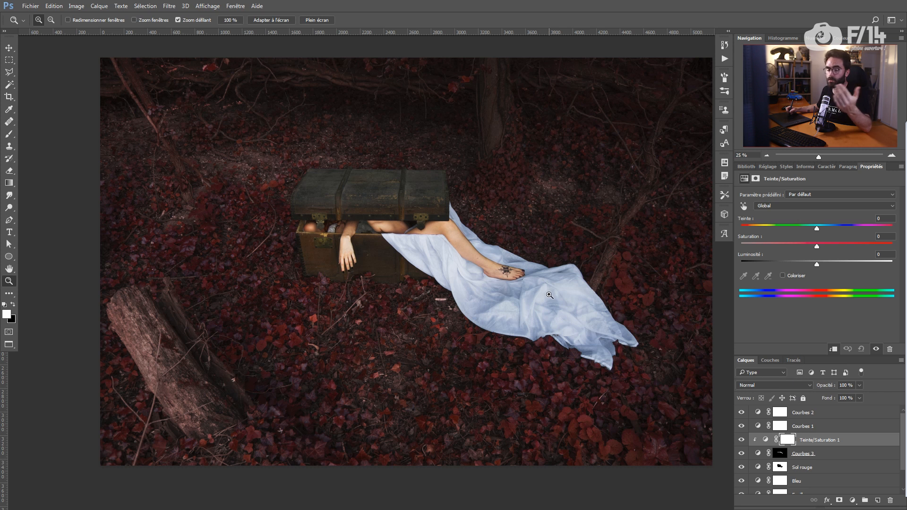
mouse_move(802, 243)
left_mouse_down()
mouse_move(778, 245)
mouse_move(788, 245)
left_mouse_up()
left_click_drag(401, 262, 448, 235)
left_click_drag(426, 249, 448, 249)
left_click(759, 454)
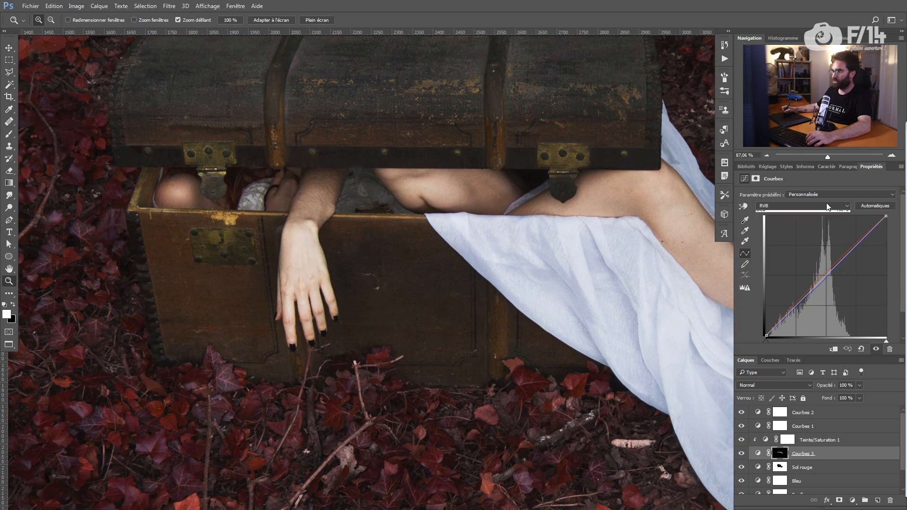
left_click(778, 221)
left_click(765, 440)
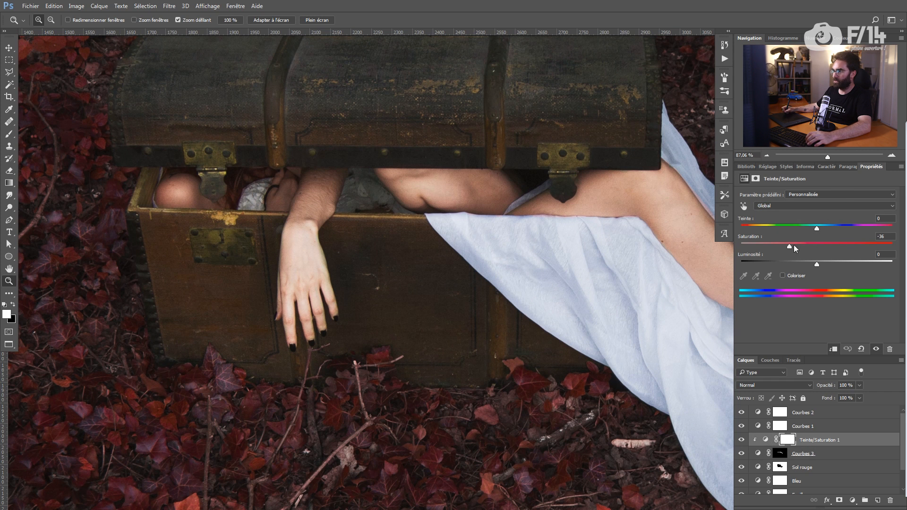
left_click_drag(780, 245, 780, 245)
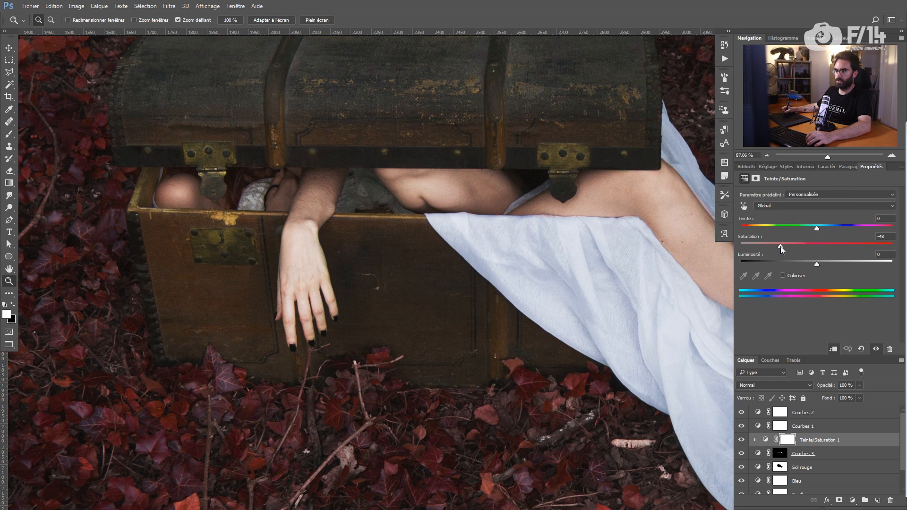
Step: Target the Courbes 3 mask with the Brush to refine it around the wrist and hand
left_click_drag(295, 231, 340, 231)
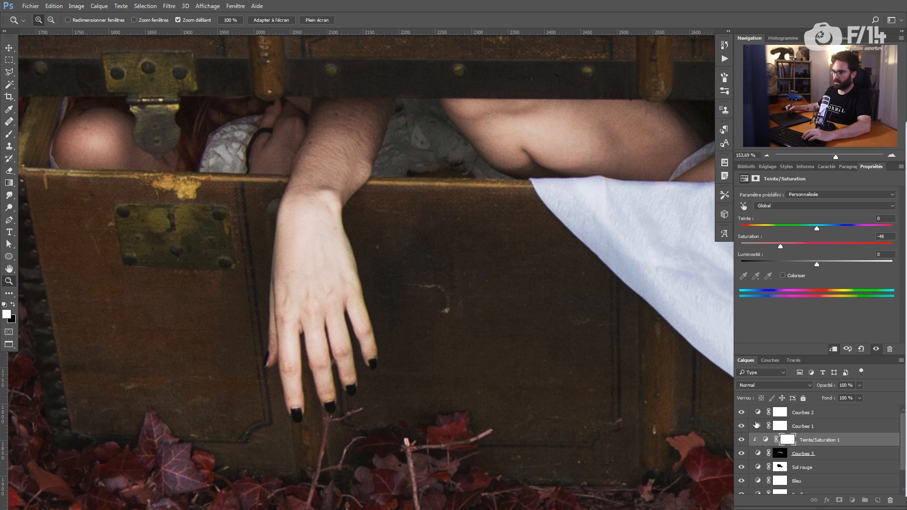
key("alt+bracketleft")
key("b")
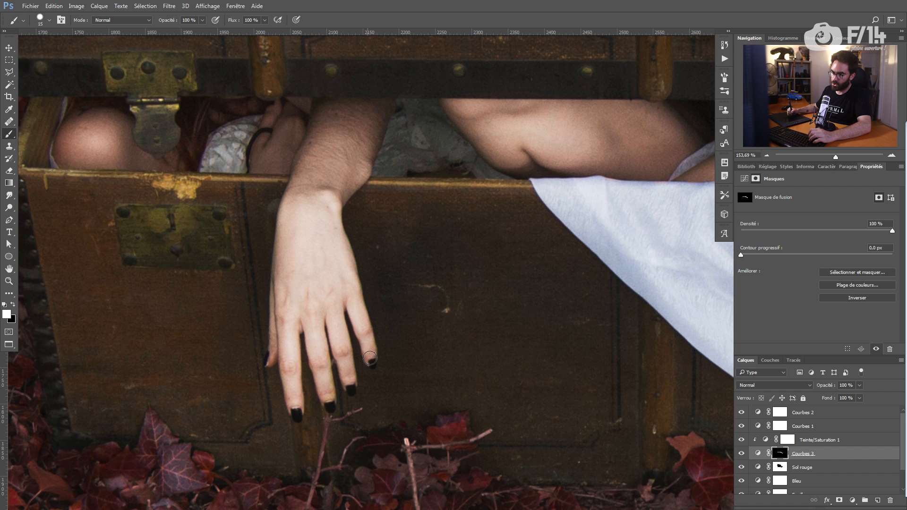
left_click_drag(400, 239, 311, 232)
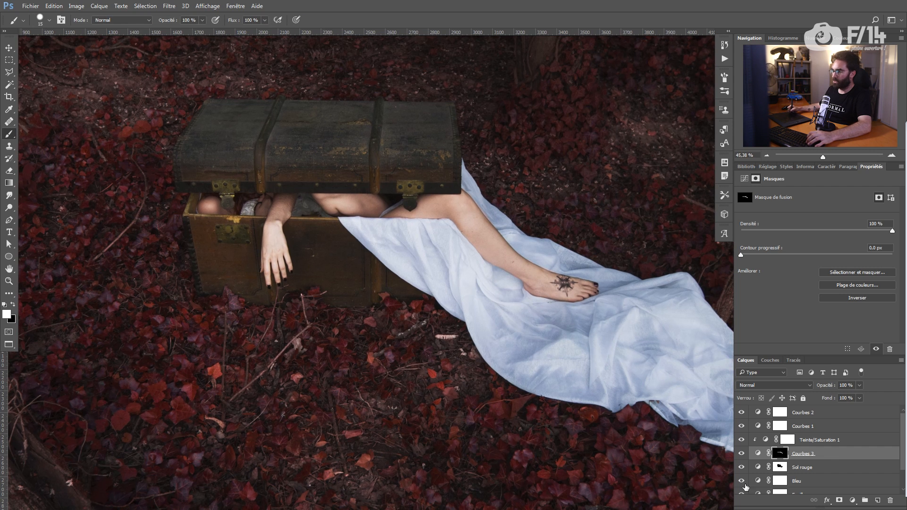
Step: On the Bleu adjustment, lower the Bleus range saturation to -58, then add a Curves layer
left_click(786, 483)
left_click(827, 206)
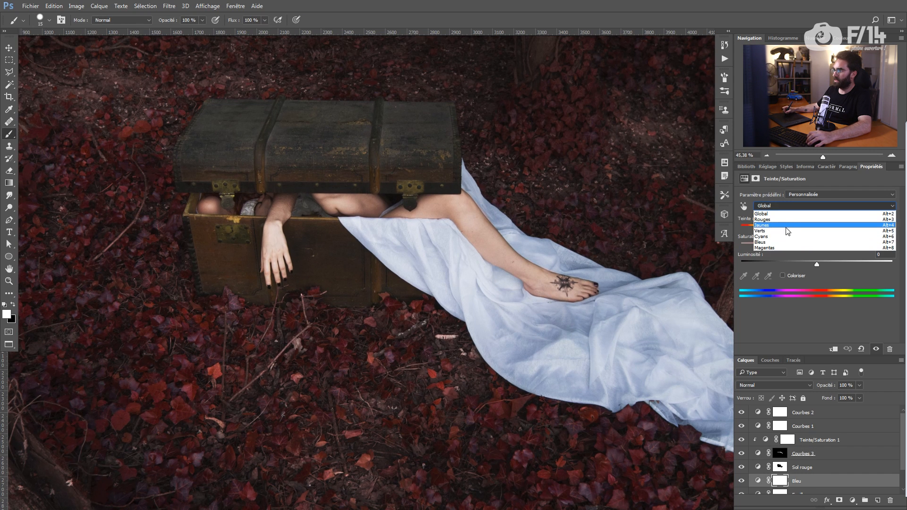
left_click(761, 242)
left_click_drag(817, 243, 773, 245)
left_click_drag(402, 255, 432, 204)
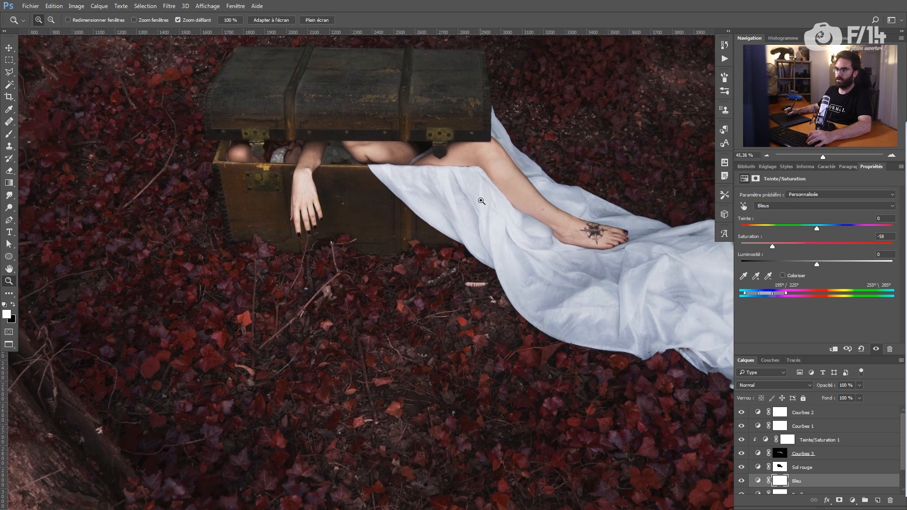
left_click_drag(378, 213, 410, 216)
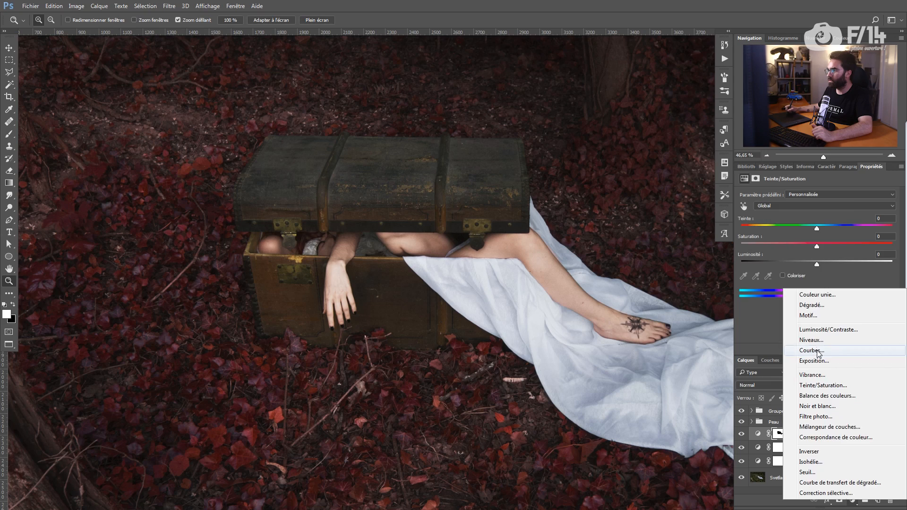
left_click(808, 352)
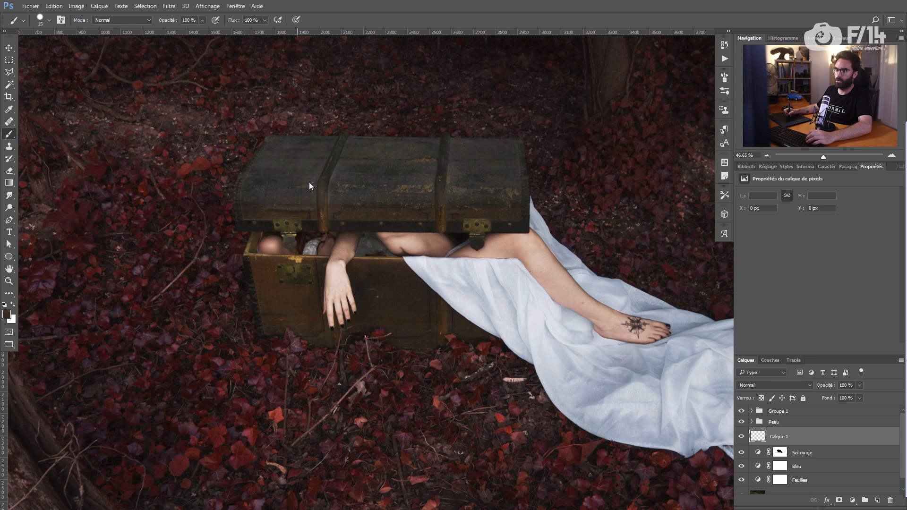
Step: Paint brown across the chest lid and trunk edge on Calque 1, set to Couleur blend mode
mouse_move(307, 169)
left_mouse_down()
mouse_move(282, 170)
mouse_move(484, 189)
left_mouse_up()
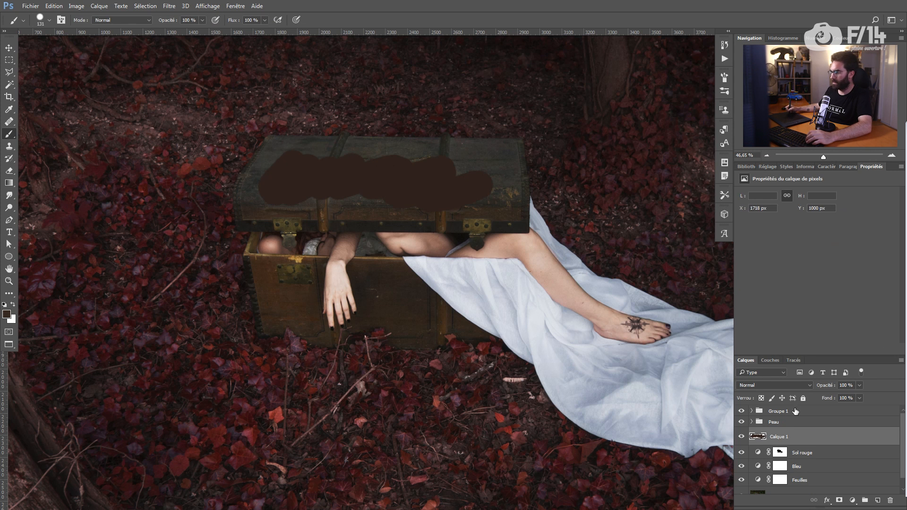
left_click(780, 385)
left_click(758, 372)
left_click_drag(350, 147, 260, 136)
left_click_drag(412, 199, 256, 256)
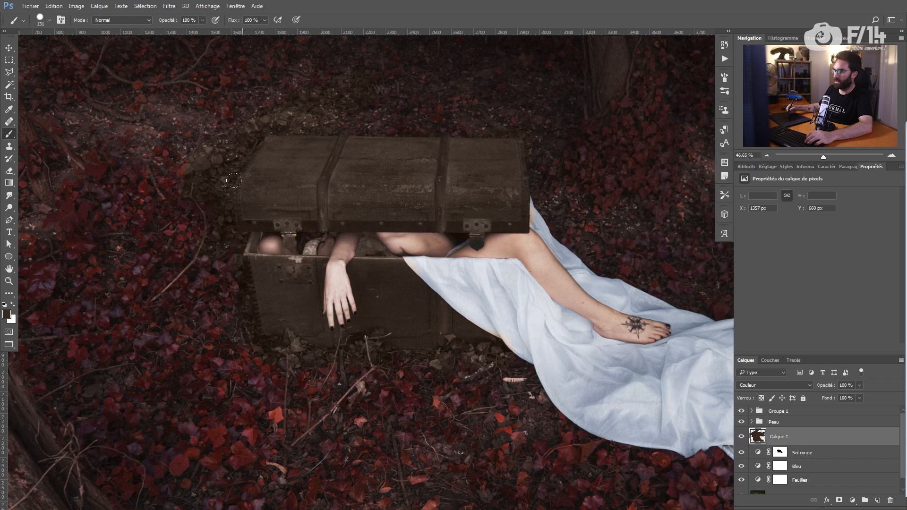
Step: Mask Calque 1 to the chest using Sol rouge's inverted selection, then expand the Peau group
left_click(780, 454, "ctrl")
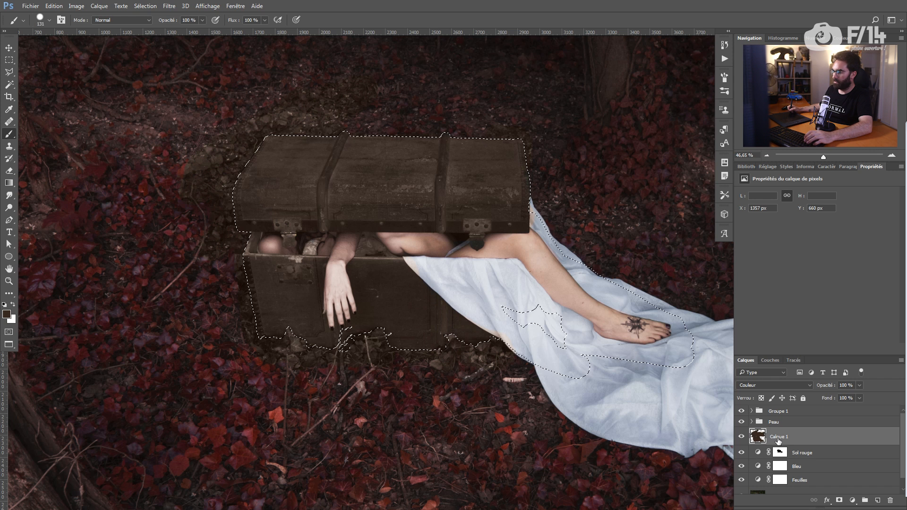
left_click(838, 500)
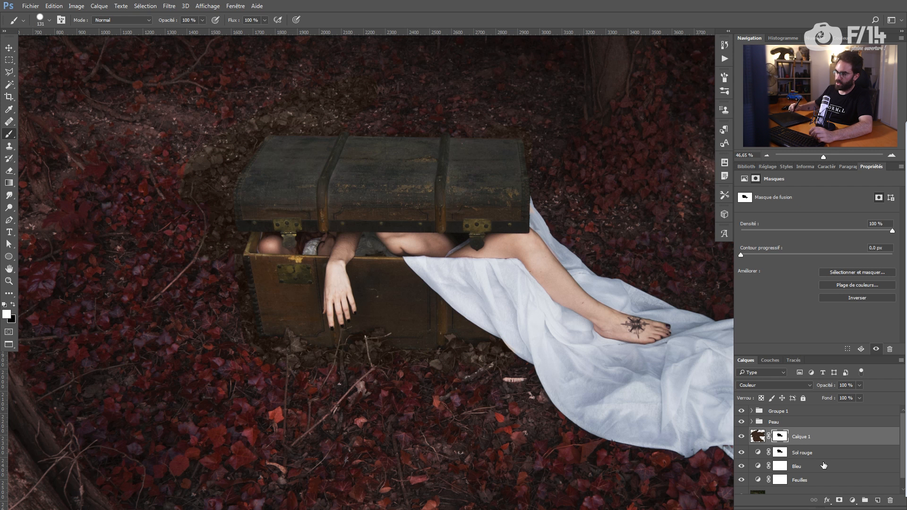
key("ctrl+i")
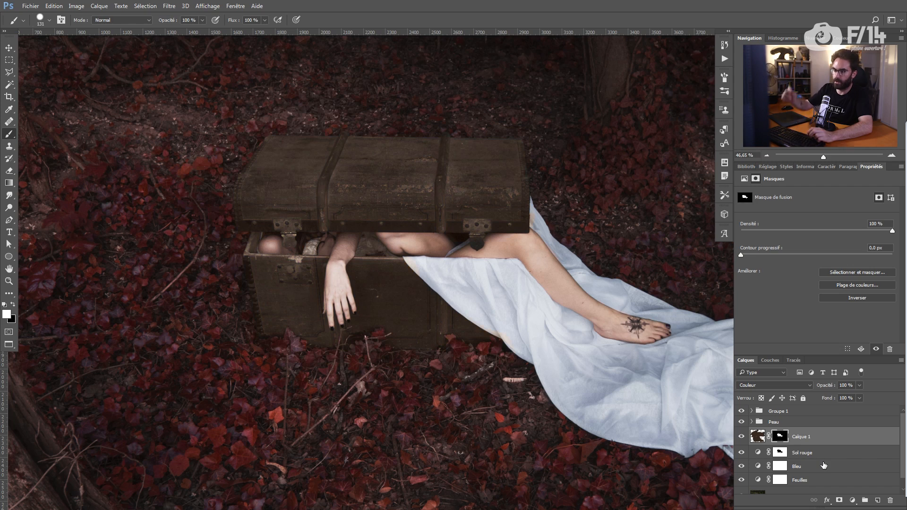
key("z")
left_click_drag(298, 244, 335, 258)
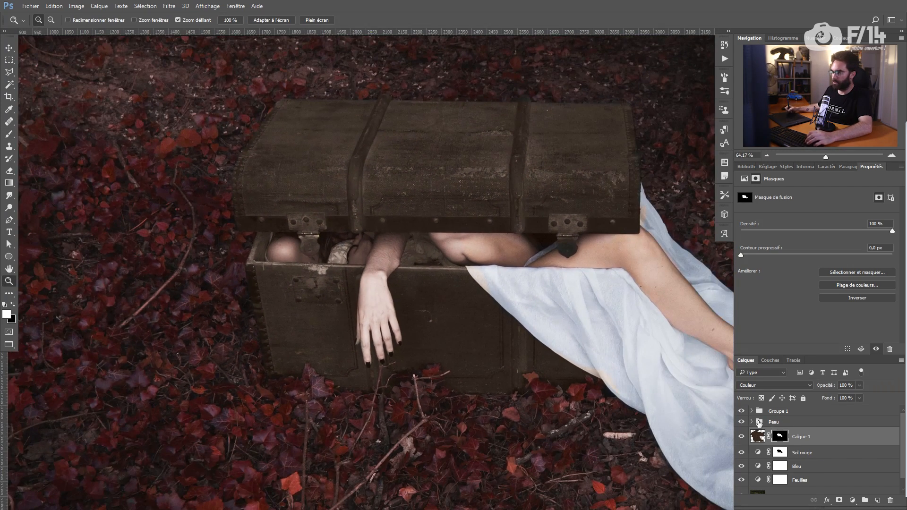
left_click(757, 422)
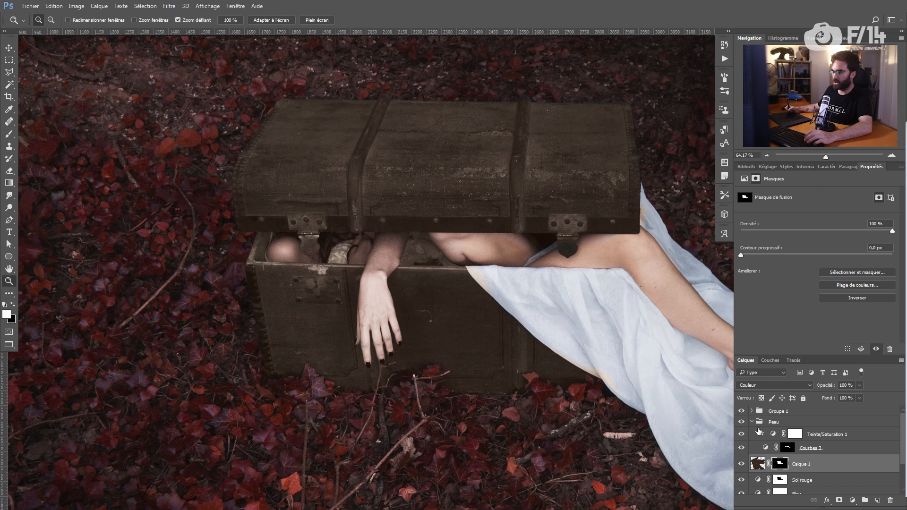
Step: Select the Courbes 3 mask and touch up its edges around the hand and arm
mouse_move(354, 340)
left_mouse_down()
mouse_move(378, 341)
mouse_move(371, 331)
left_mouse_up()
left_click(786, 448)
key("b")
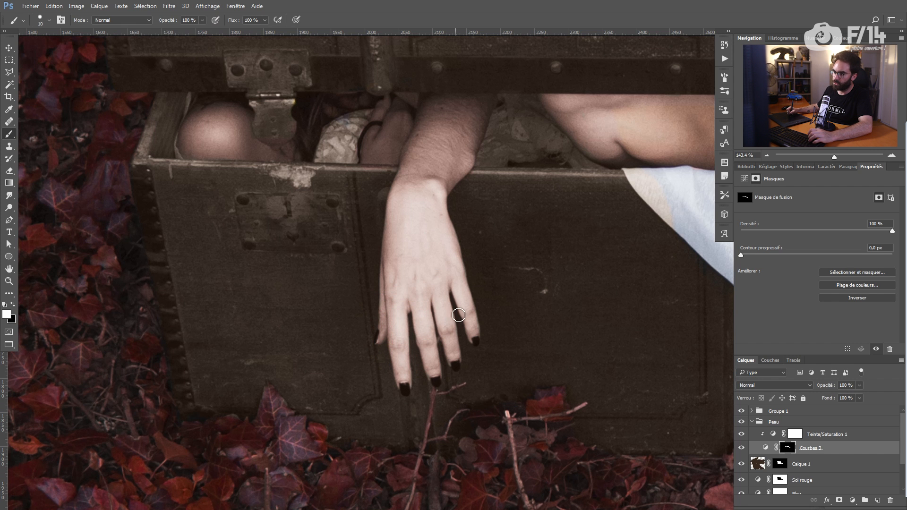
left_click_drag(431, 227, 425, 335)
left_click_drag(492, 288, 479, 289)
left_click(574, 242)
key("b")
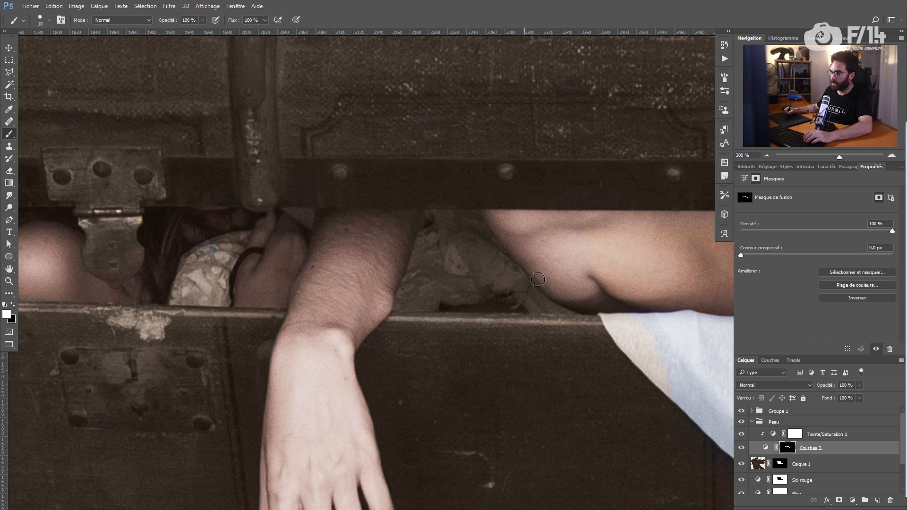
left_click_drag(589, 292, 575, 282)
Step: Refine the Courbes 3 mask along the leg and thigh with black and white, then view it alone
key("x")
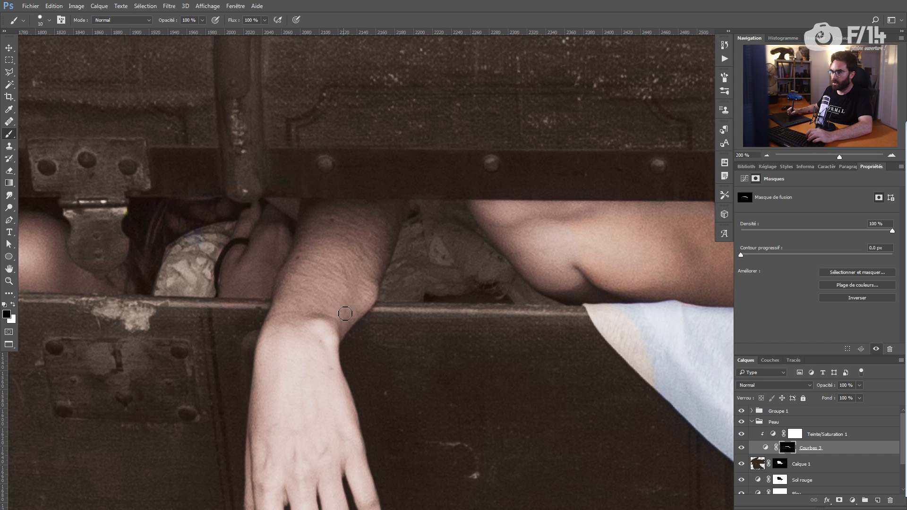
left_click_drag(239, 316, 314, 307)
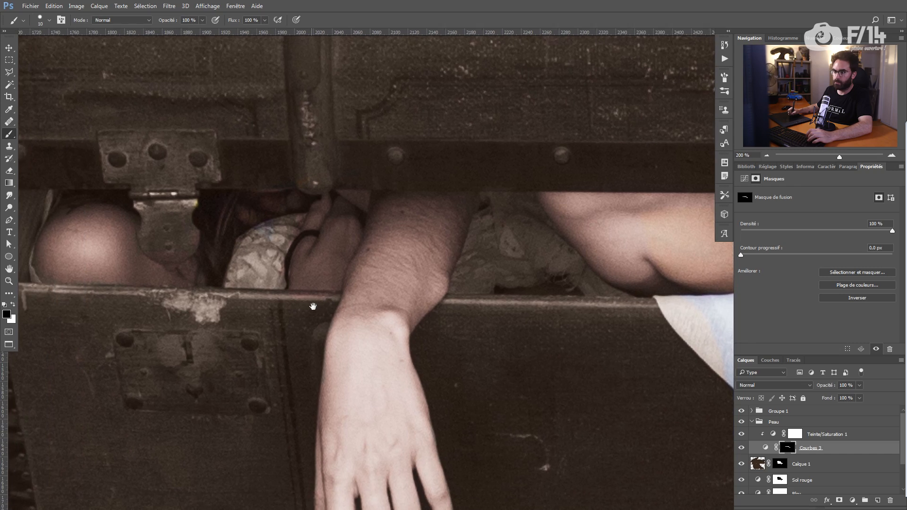
left_click_drag(652, 218, 89, 175)
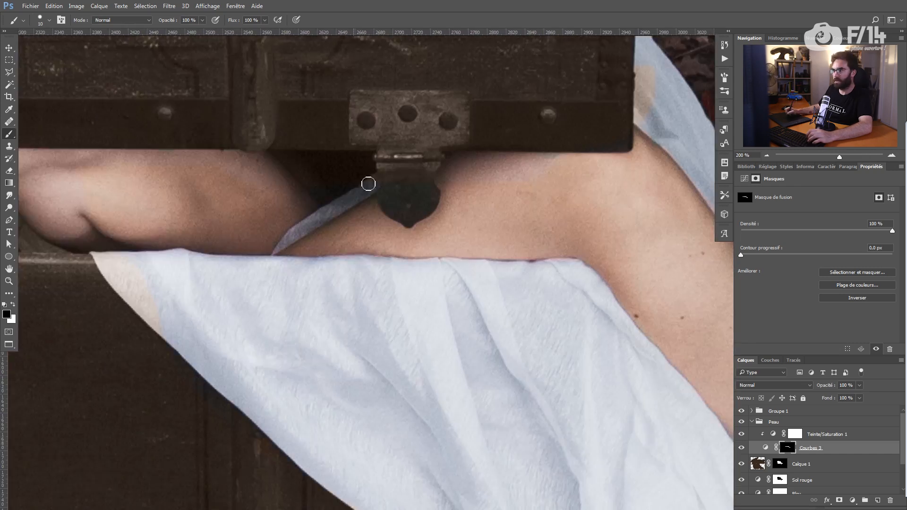
key("x")
left_click_drag(614, 341, 306, 166)
left_click(786, 445, "alt")
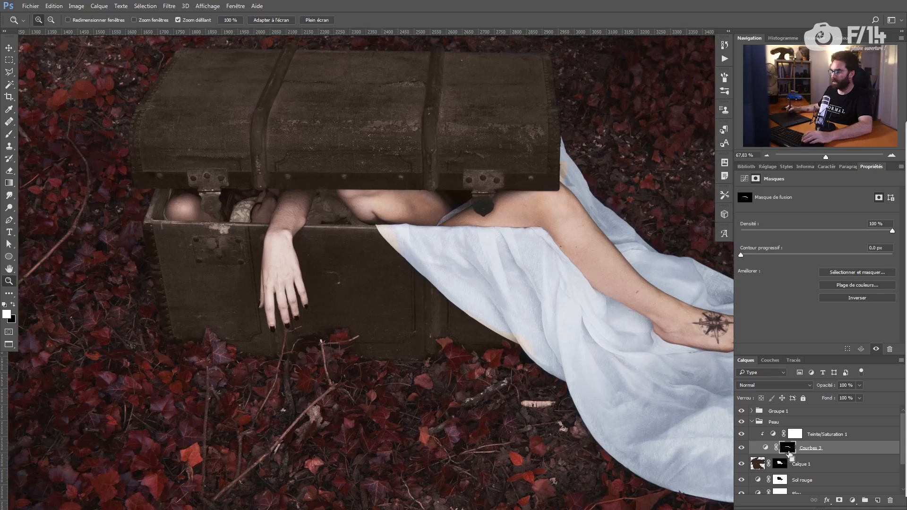
Step: Fill the Courbes 3 skin selection with black on Calque 1's mask, then deselect
left_click(786, 448, "ctrl")
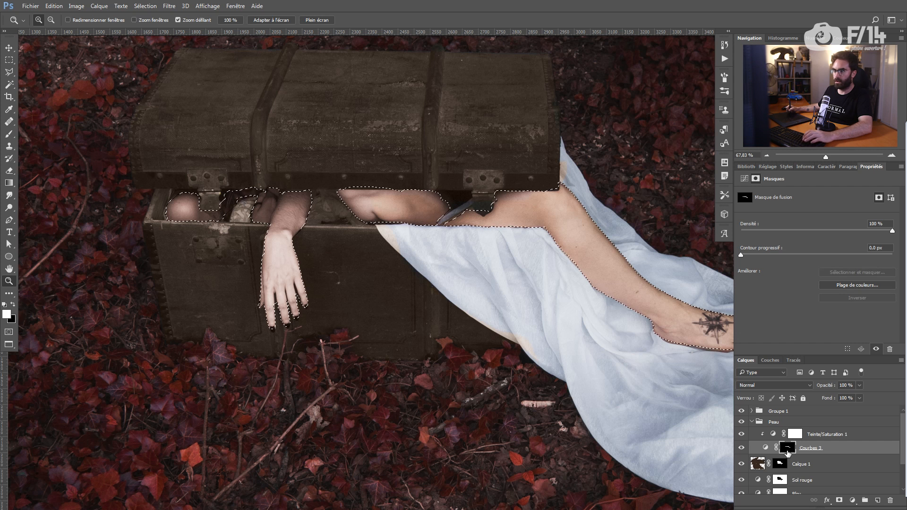
left_click(780, 464)
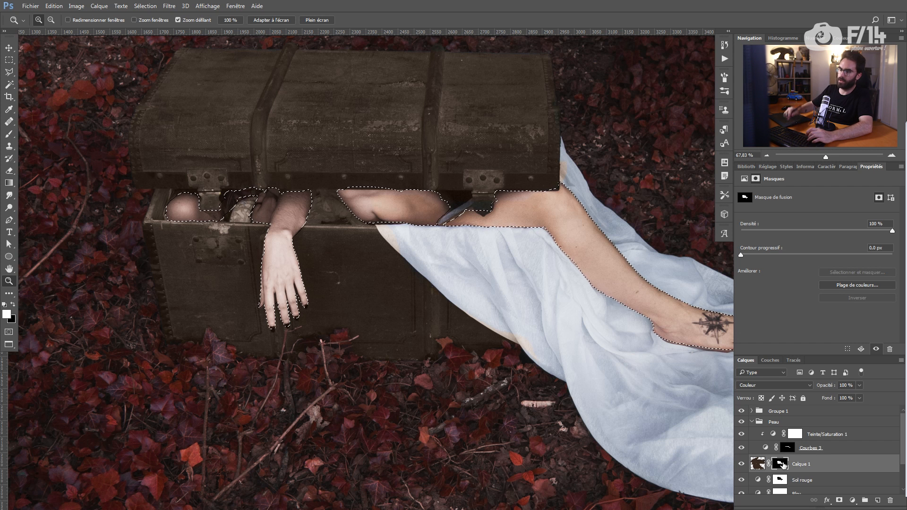
key("alt")
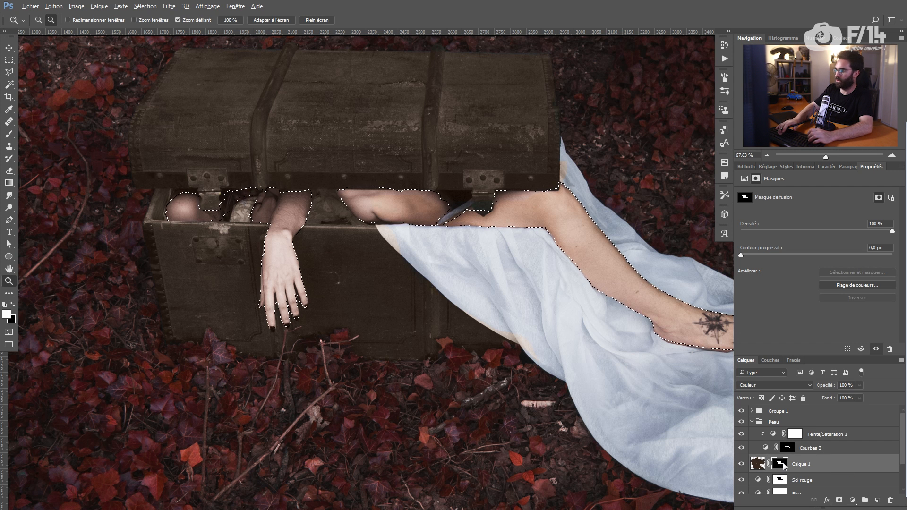
key("b")
key("ctrl+d")
key("x")
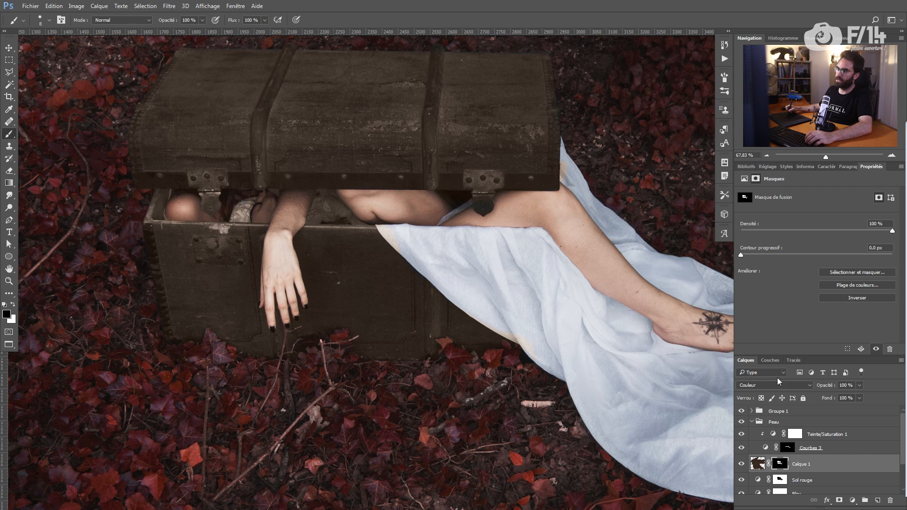
Step: With a size-20 brush, paint black over the sheet's corner to restore its blue
key("z")
left_click_drag(422, 224, 431, 229)
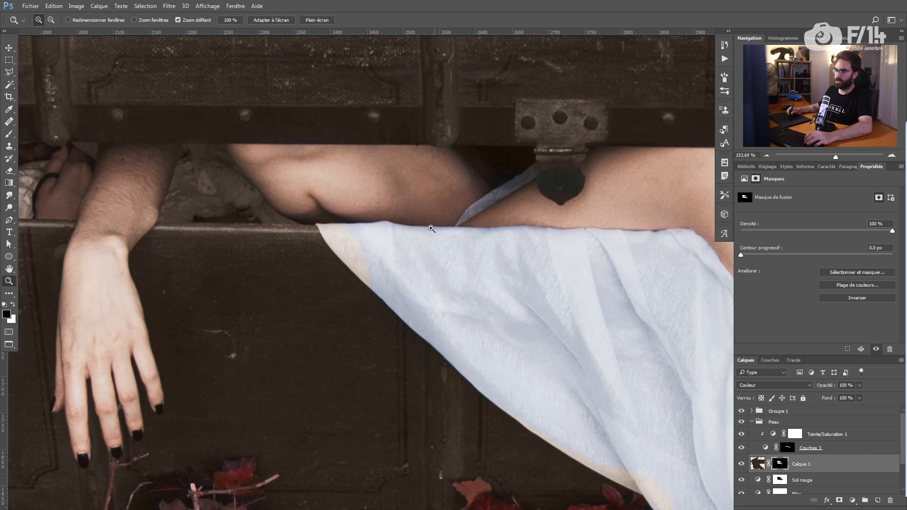
key("b")
left_click_drag(398, 265, 403, 266, "alt")
right_click(381, 247)
left_click_drag(358, 225, 355, 223, "alt")
left_click_drag(355, 231, 371, 278)
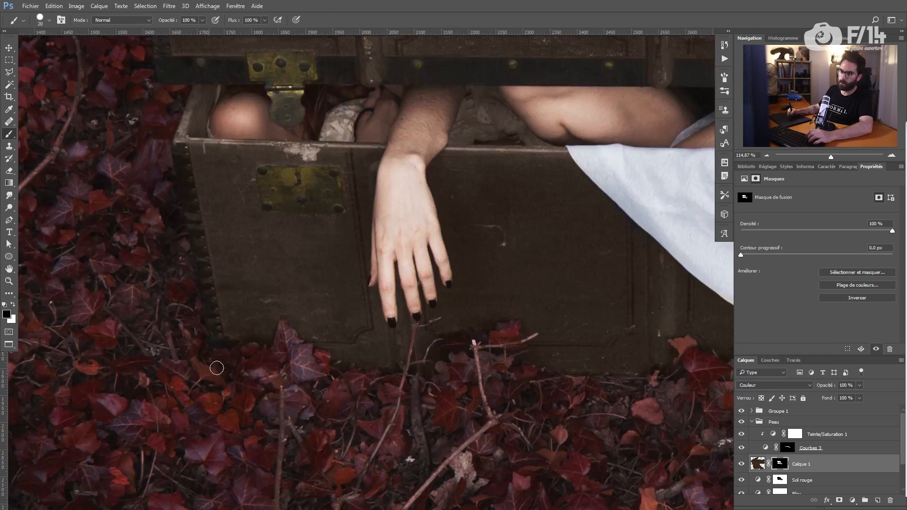
left_click_drag(184, 423, 149, 423, "ctrl")
left_click(762, 462)
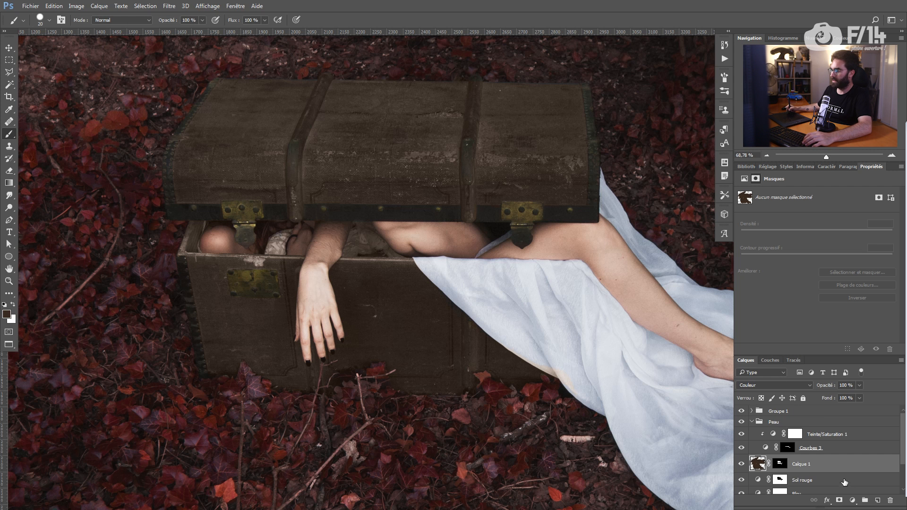
Step: Add a Couleur unie fill layer using Calque 1's chest mask, in Couleur blend mode
left_click(852, 500)
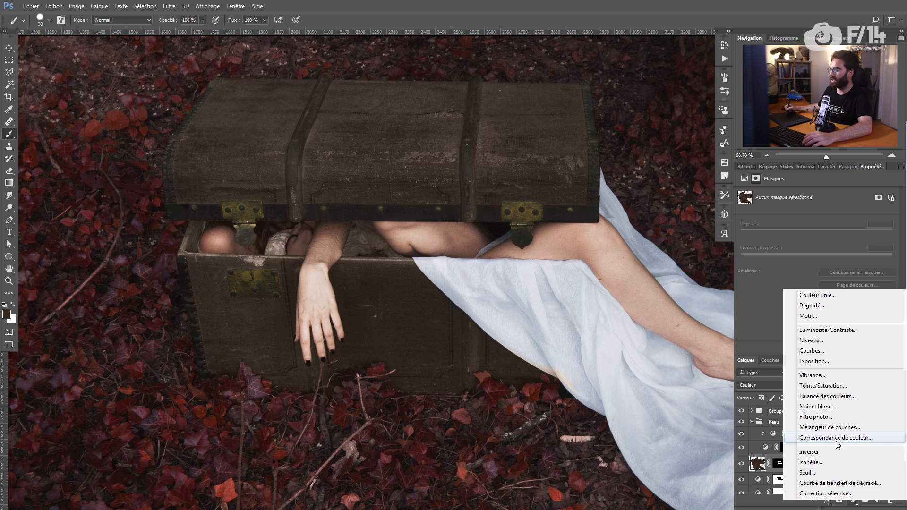
left_click(818, 296)
key("Return")
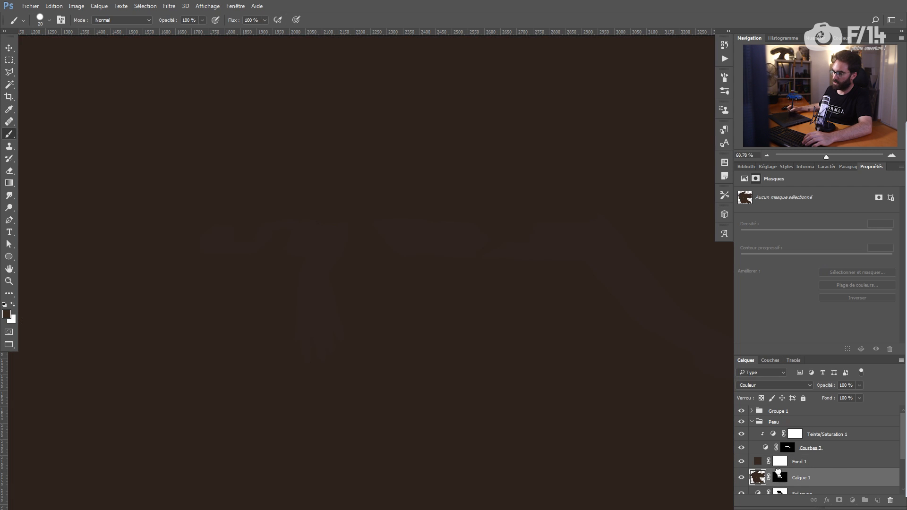
left_click_drag(779, 471, 780, 477)
left_click(430, 191)
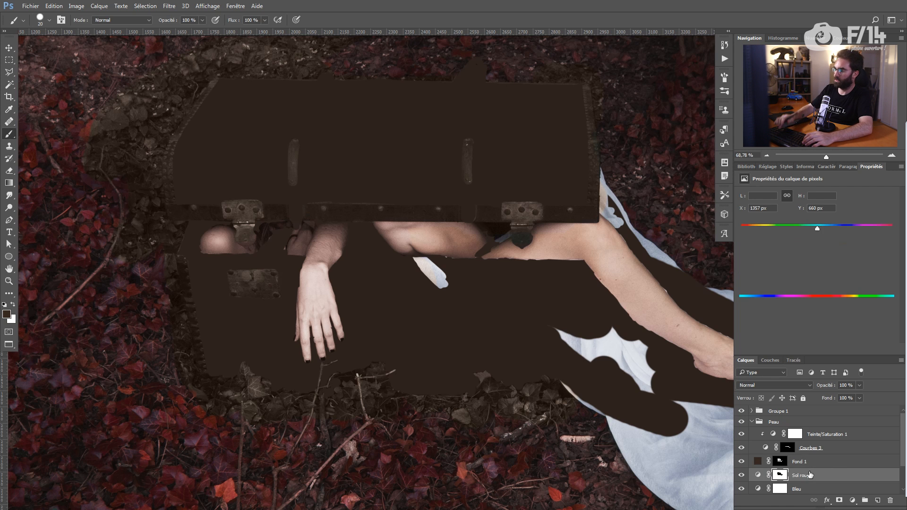
left_click(774, 384)
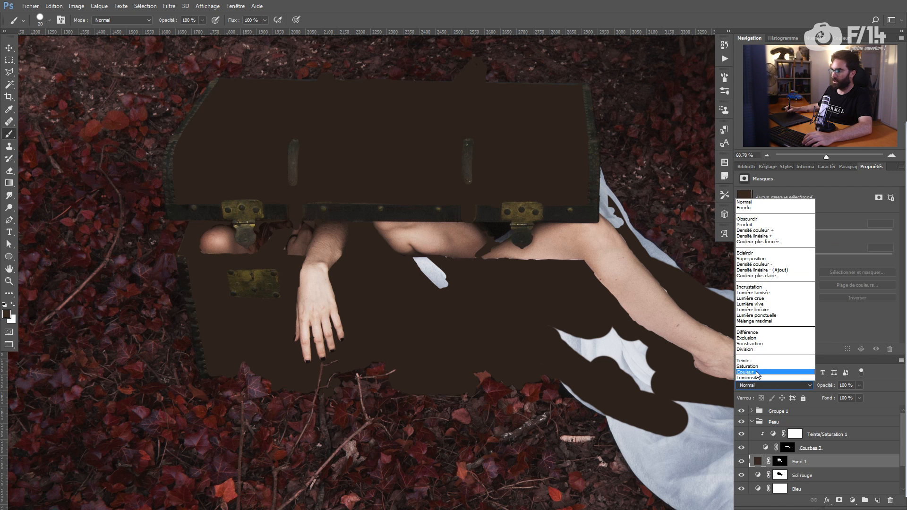
left_click(775, 374)
left_click_drag(462, 279, 466, 288)
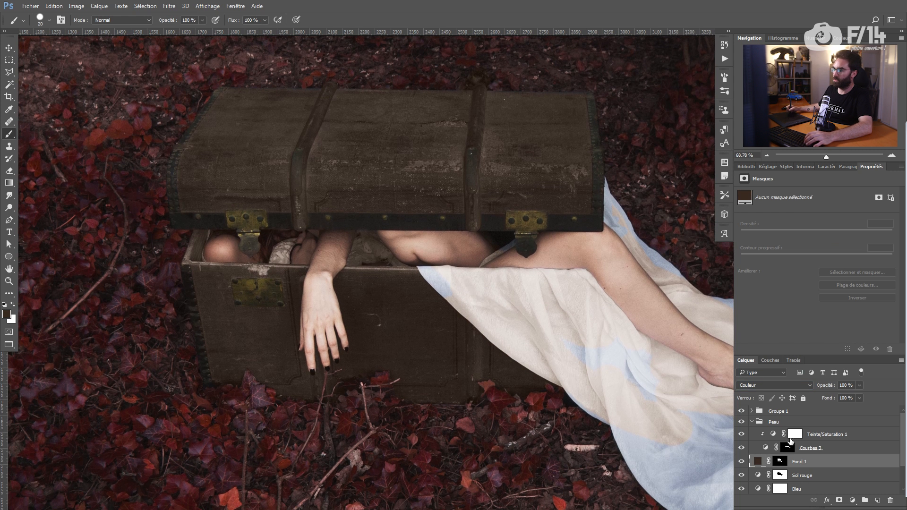
Step: Set the fill layer's colour to dark brown #332b1f
double_click(758, 464)
left_click_drag(457, 100, 655, 224)
left_click_drag(585, 338, 563, 346)
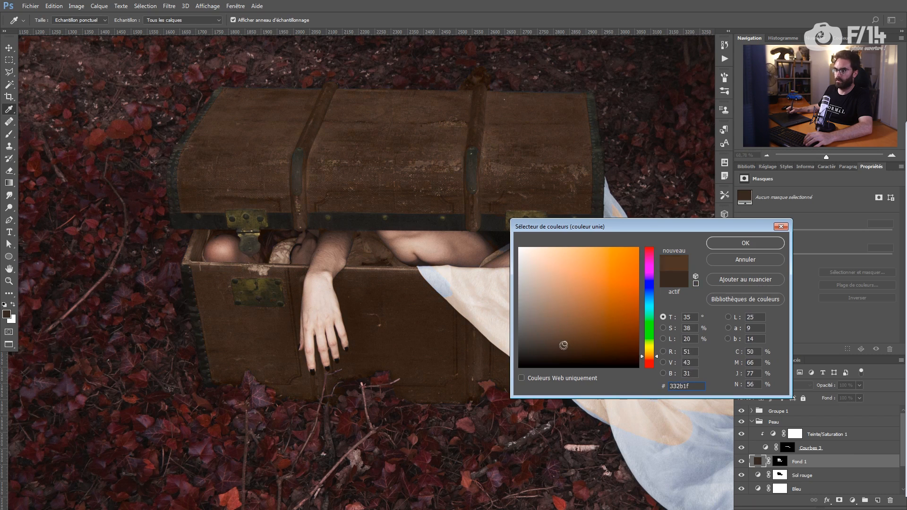
left_click(746, 243)
left_click(779, 462)
left_click_drag(714, 398, 567, 342)
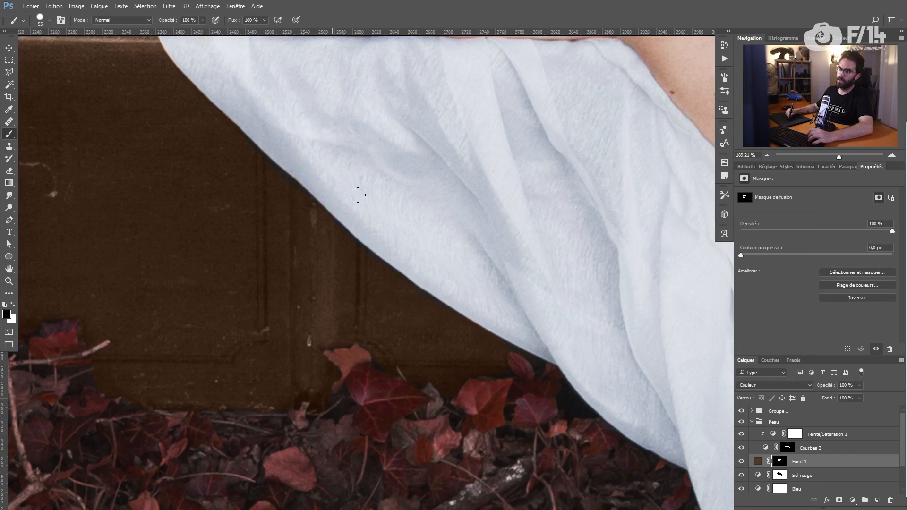
Step: Lower the fill layer's opacity to 57%
key("x")
key("z")
mouse_move(544, 350)
left_mouse_down()
mouse_move(401, 279)
mouse_move(398, 286)
left_mouse_up()
left_click_drag(825, 388, 820, 387)
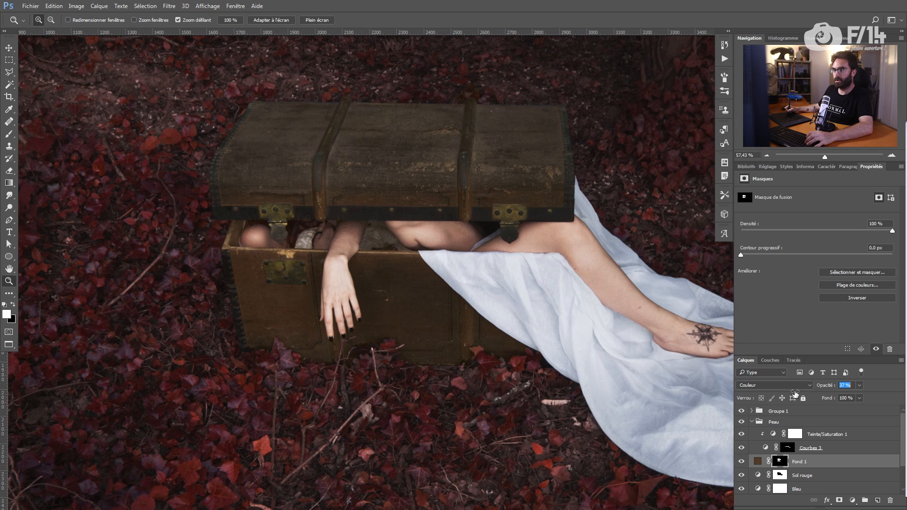
left_click_drag(805, 395, 804, 395)
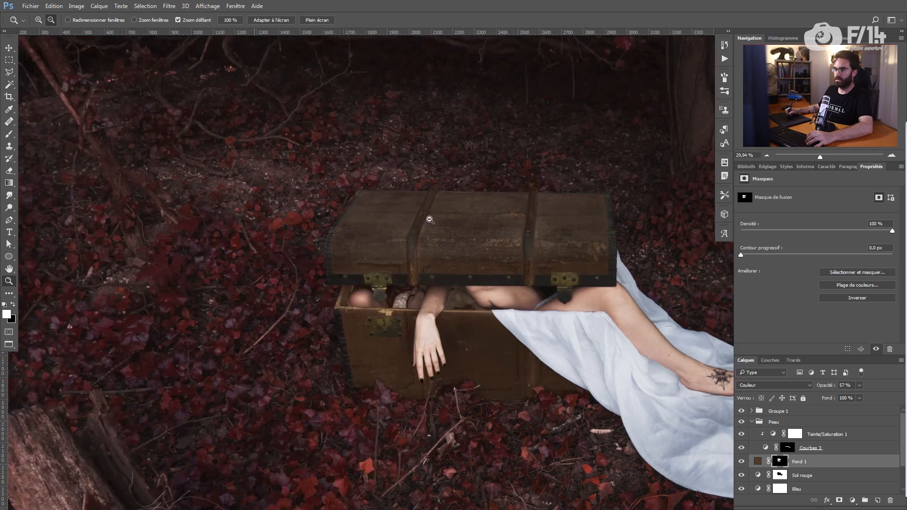
left_click_drag(426, 219, 441, 239)
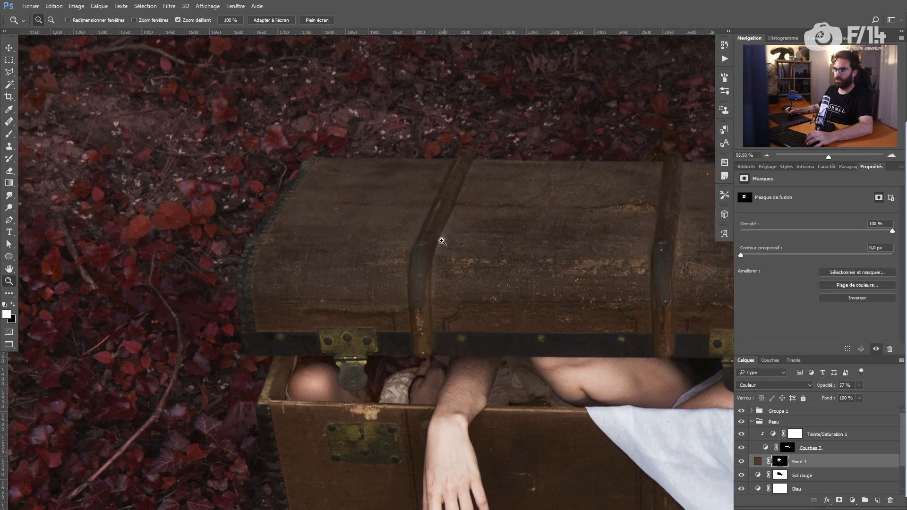
left_click_drag(409, 287, 389, 257)
Step: Add a Brightness/Contrast layer at -29 brightness and 31 contrast, with its mask inverted
left_click(758, 461)
left_click(853, 500)
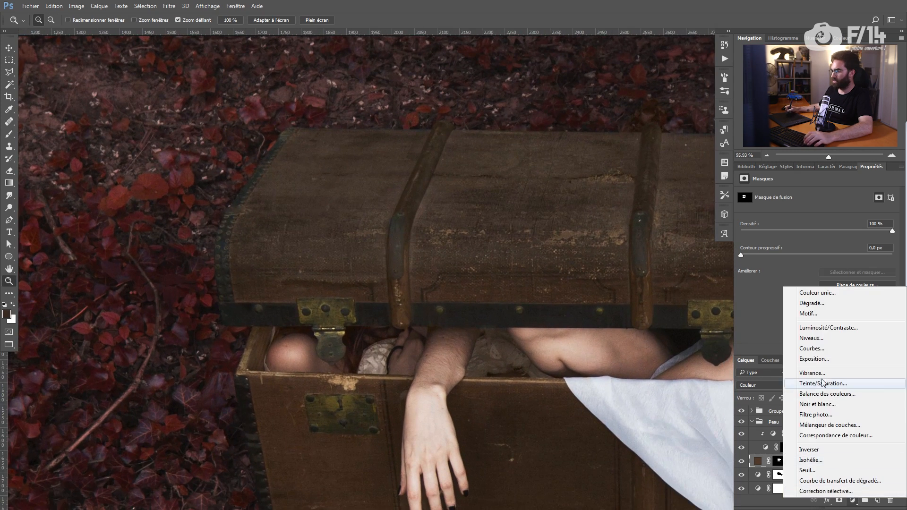
left_click(827, 328)
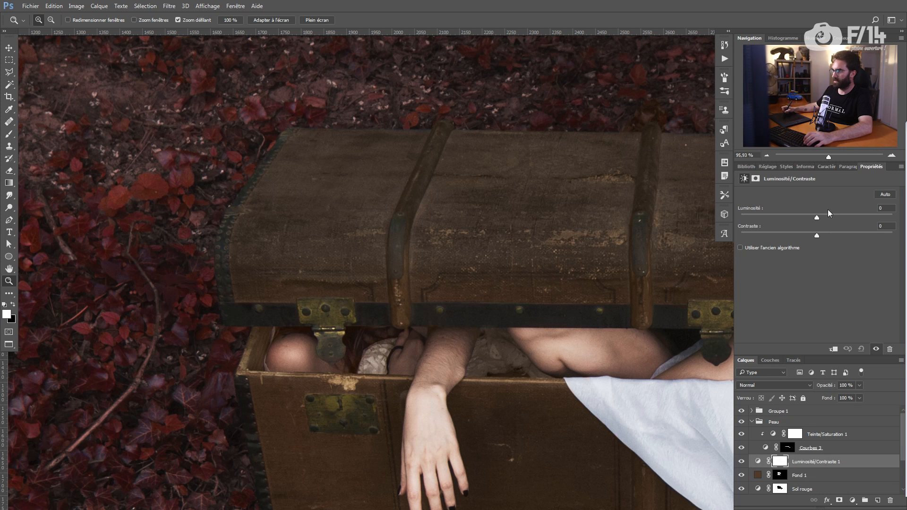
left_click_drag(806, 214, 838, 235)
key("ctrl+i")
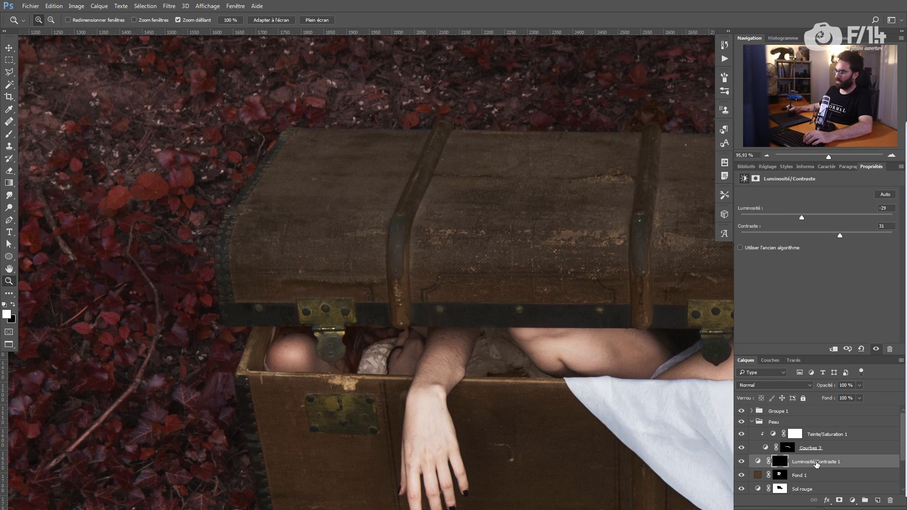
Step: Rename the fill layer to Bois malle and the brightness/contrast layer to Contour malle
double_click(801, 475)
type("Bomalle")
key("Return")
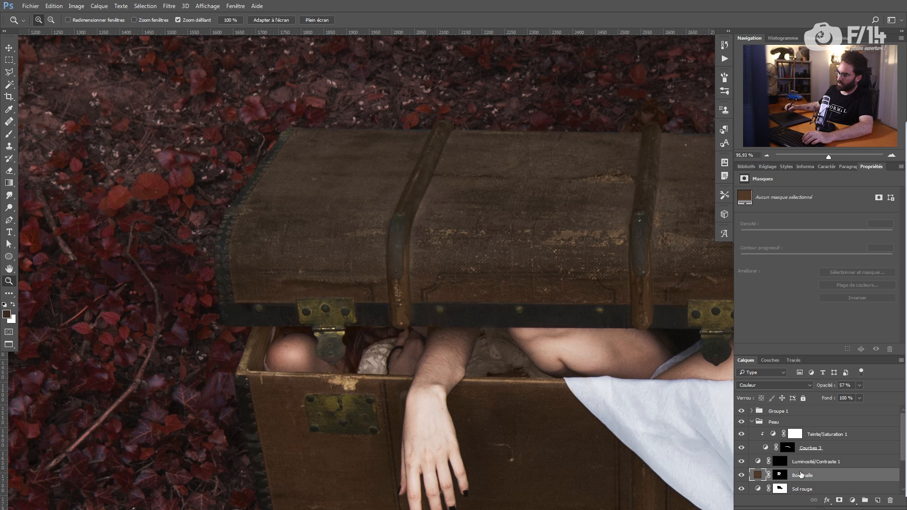
double_click(801, 463)
type("Contour malle")
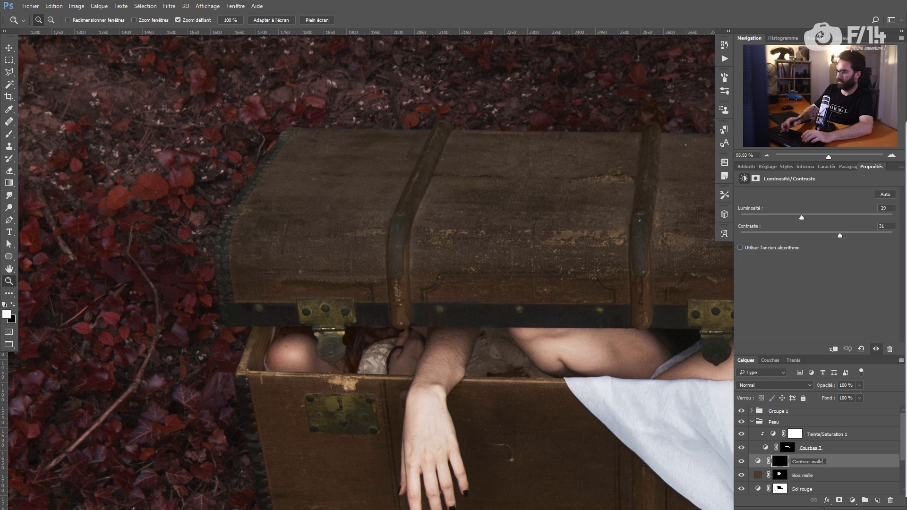
key("Return")
Step: Paint the Contour malle mask down the trunk lid's left edge with a smaller brush
key("b")
left_click_drag(256, 231, 254, 233)
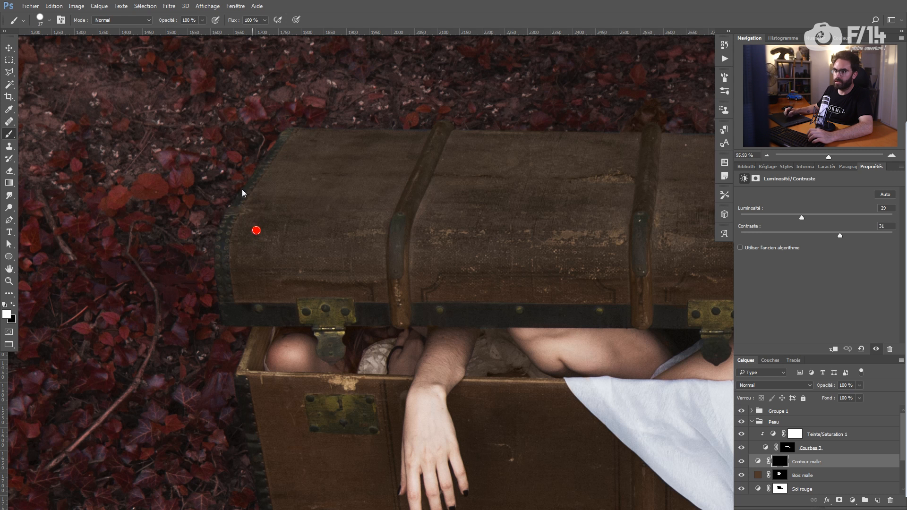
left_click_drag(284, 133, 231, 312)
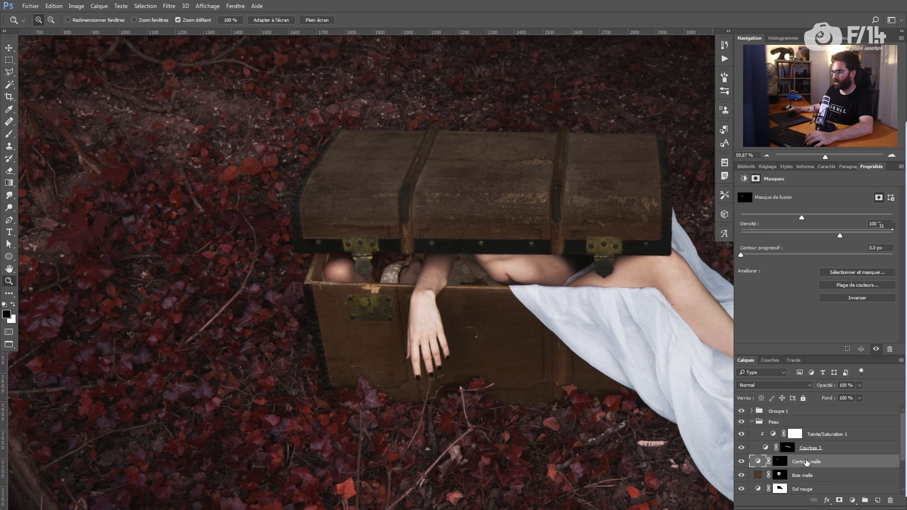
double_click(807, 463)
key("Escape")
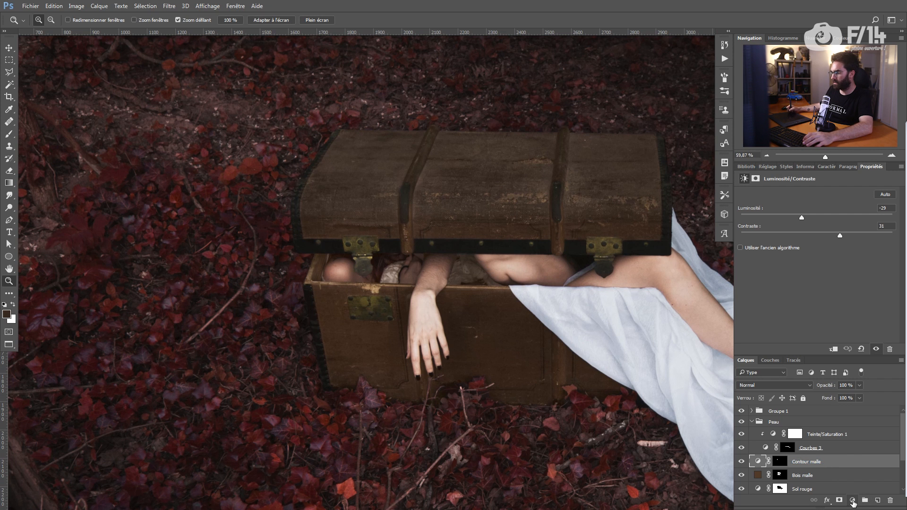
Step: Add a Hue/Saturation layer sampling the brass hinge yellows, masked to the hinges, with hue -5 and saturation +3
left_click(853, 502)
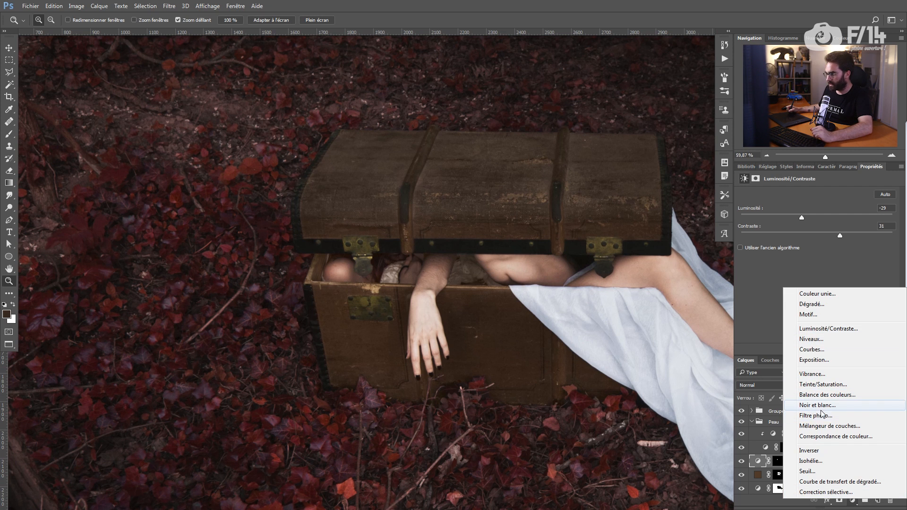
left_click(823, 384)
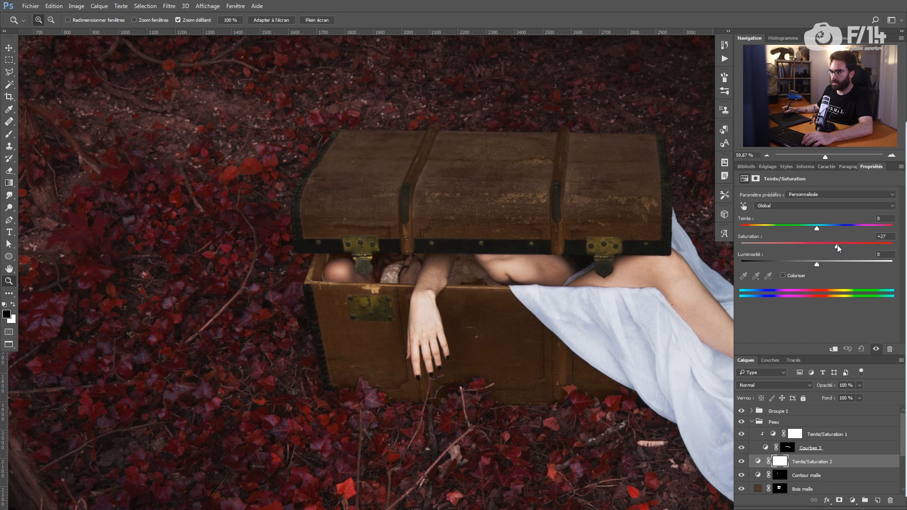
left_click(743, 206)
left_click(353, 239)
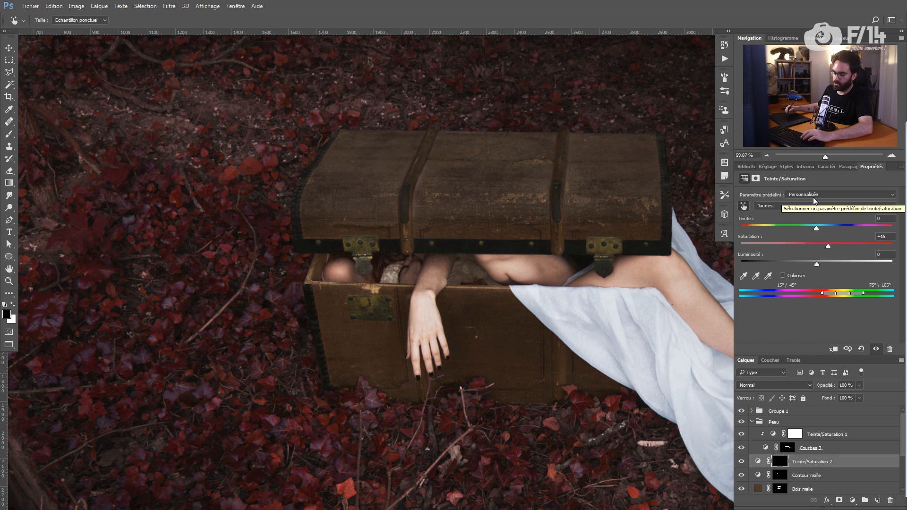
key("z")
left_click_drag(346, 256, 392, 257)
key("b")
key("x")
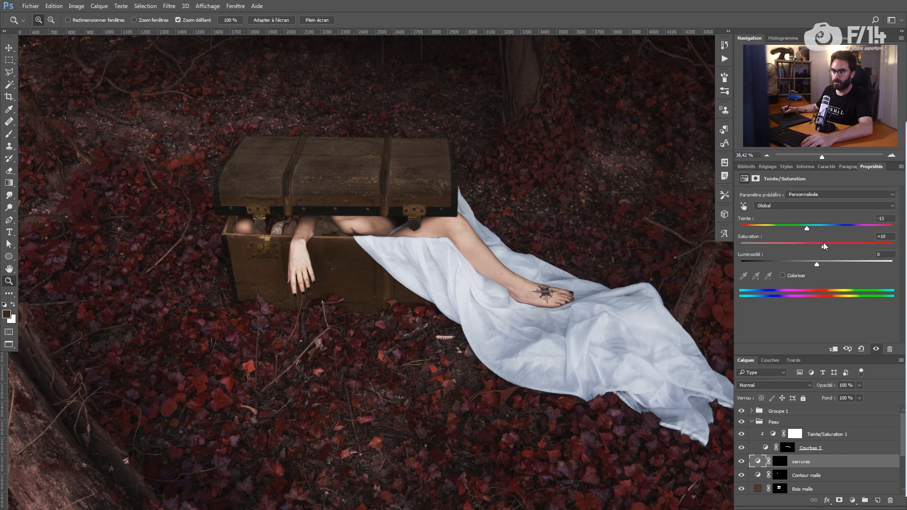
left_click_drag(810, 228, 812, 228)
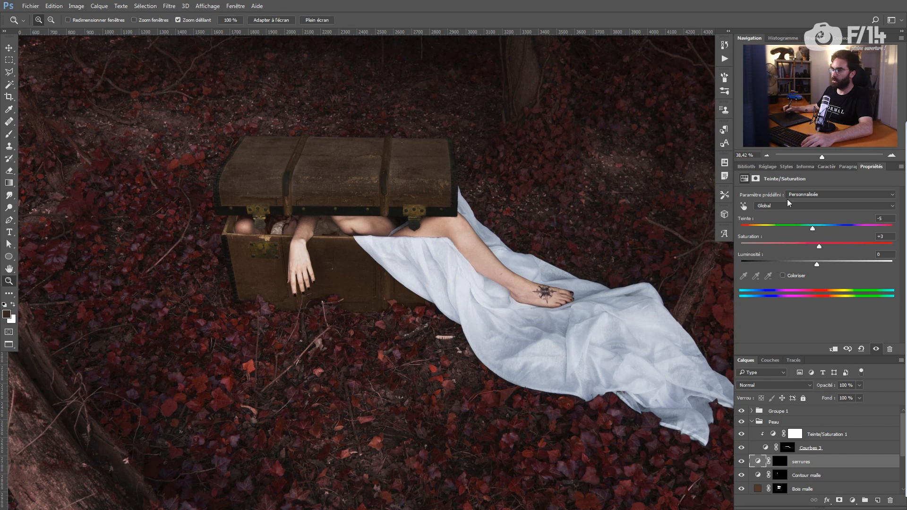
left_click(813, 489, "shift")
Step: Group the three trunk layers into Malle and zoom in on the chest
key("ctrl+g")
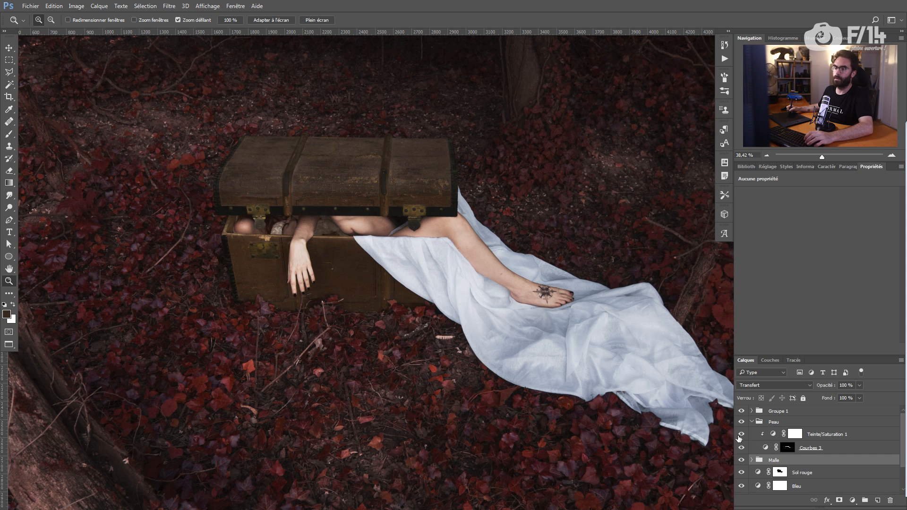
left_click_drag(415, 362, 429, 366)
left_click_drag(295, 154, 327, 149)
left_click(753, 460)
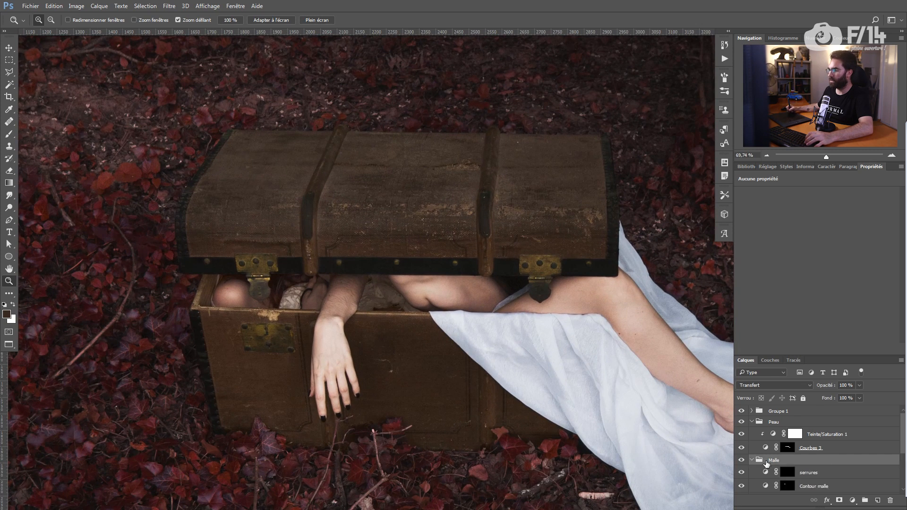
Step: Add a Luminosity-mode Curves layer, Courbes 4, above the Bois malle trunk wood layer
left_click(810, 429)
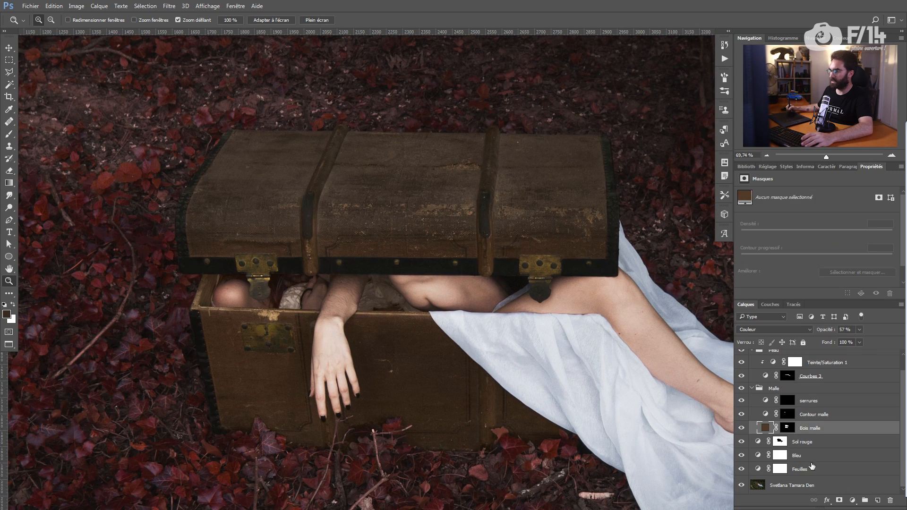
left_click(852, 500)
left_click(812, 352)
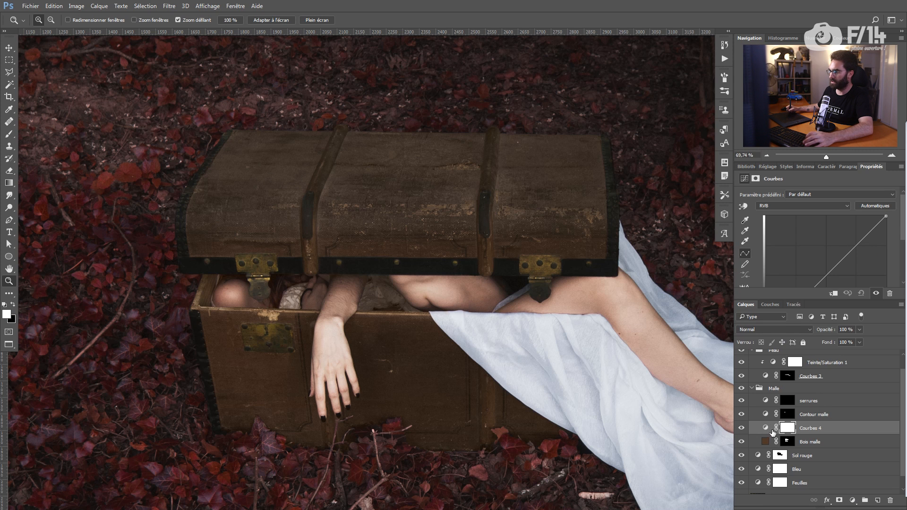
key("alt")
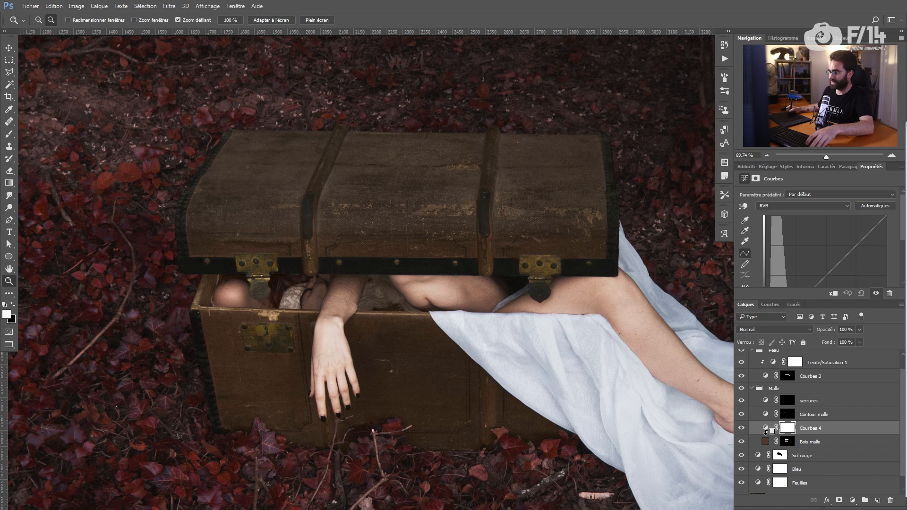
left_click(768, 435, "alt")
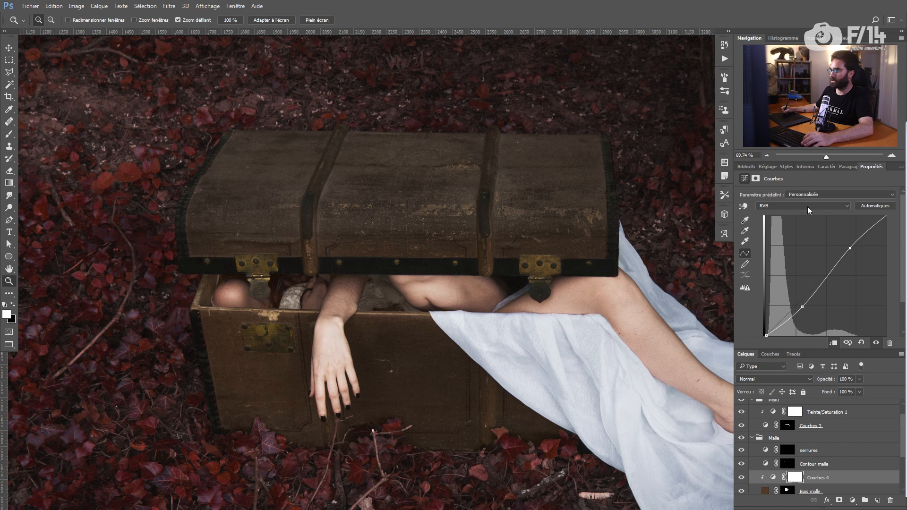
left_click(807, 207)
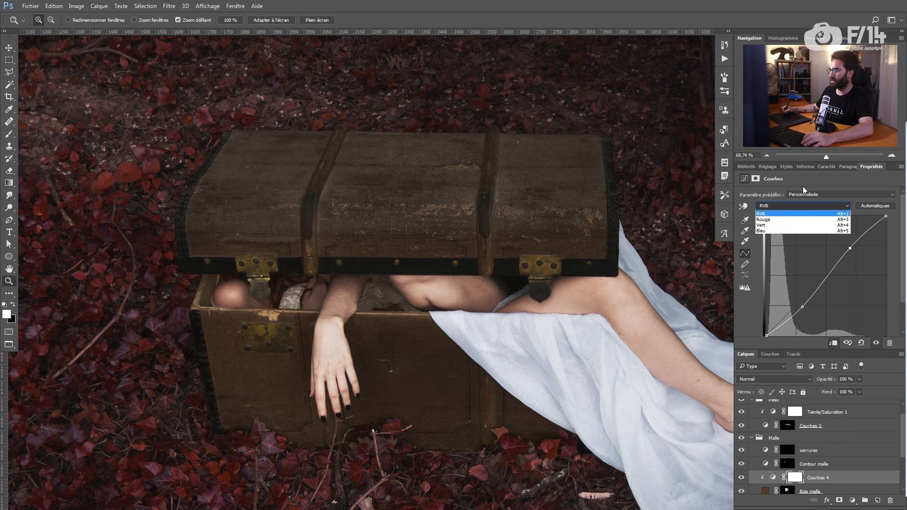
left_click(776, 374)
left_click(776, 375)
left_click(794, 368)
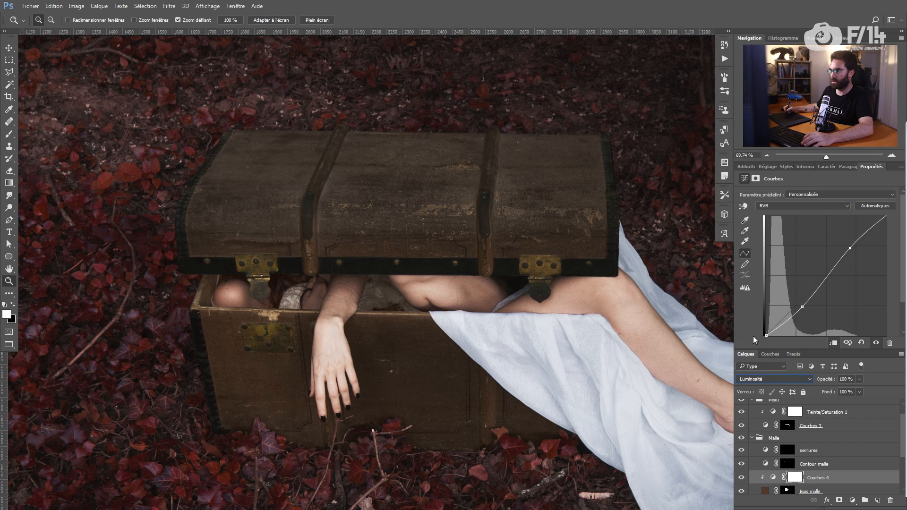
scroll(900, 425, "down", 2)
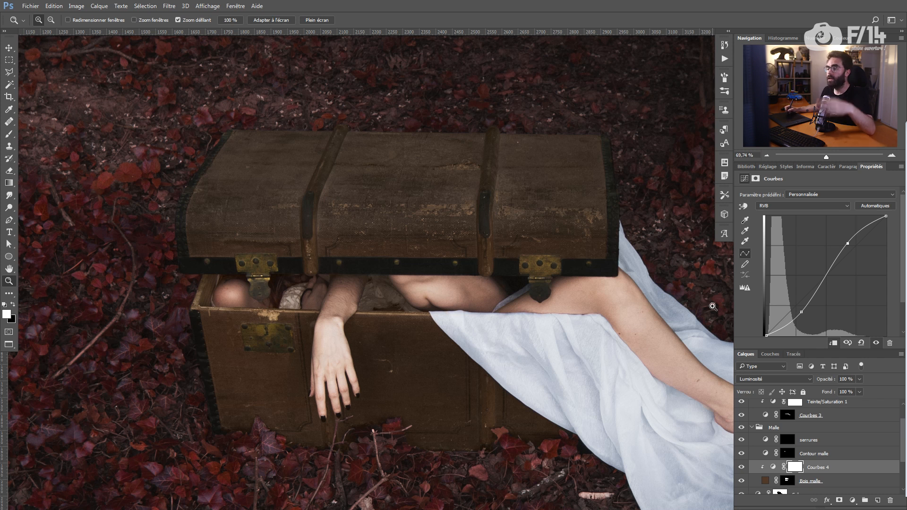
left_click(770, 473, "alt")
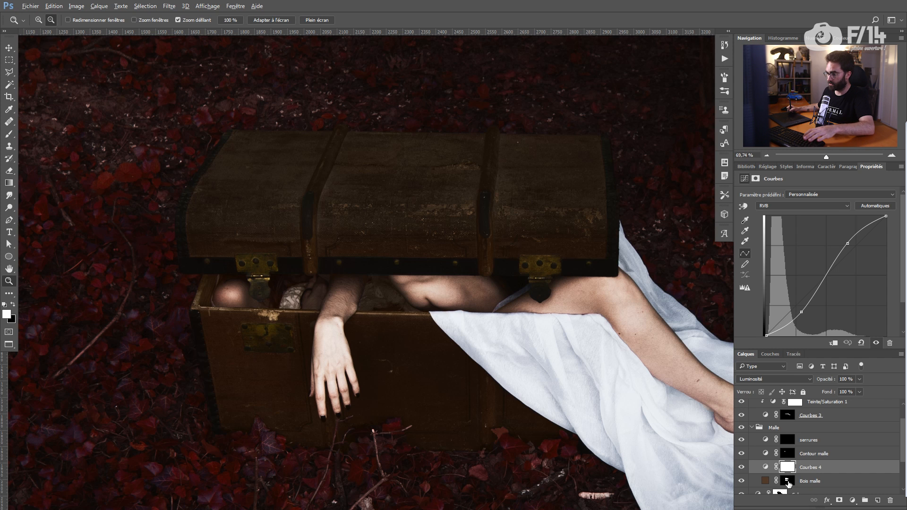
Step: Group Courbes 4 with the trunk wood as 'Bois malle' and move the wood mask onto it
left_click(827, 481, "ctrl")
key("ctrl+g")
double_click(787, 467)
type("Bois malle")
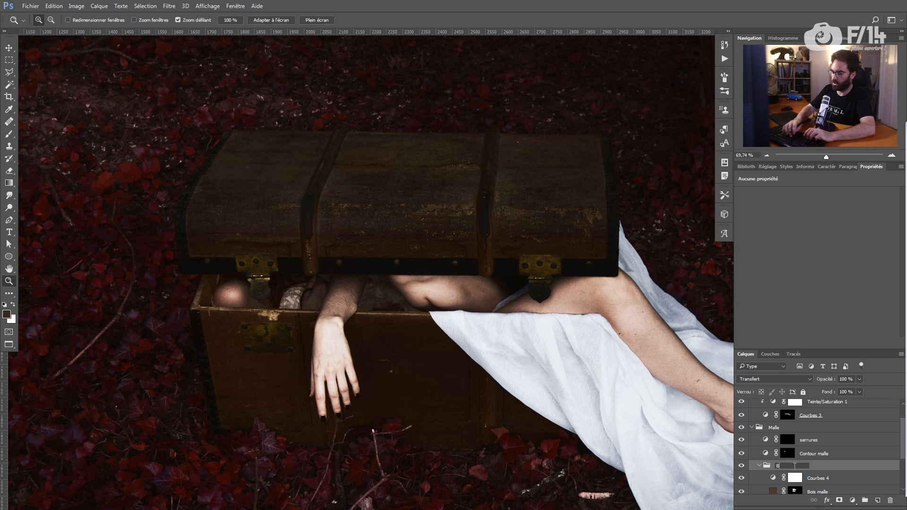
key("Return")
left_click_drag(795, 492, 787, 468)
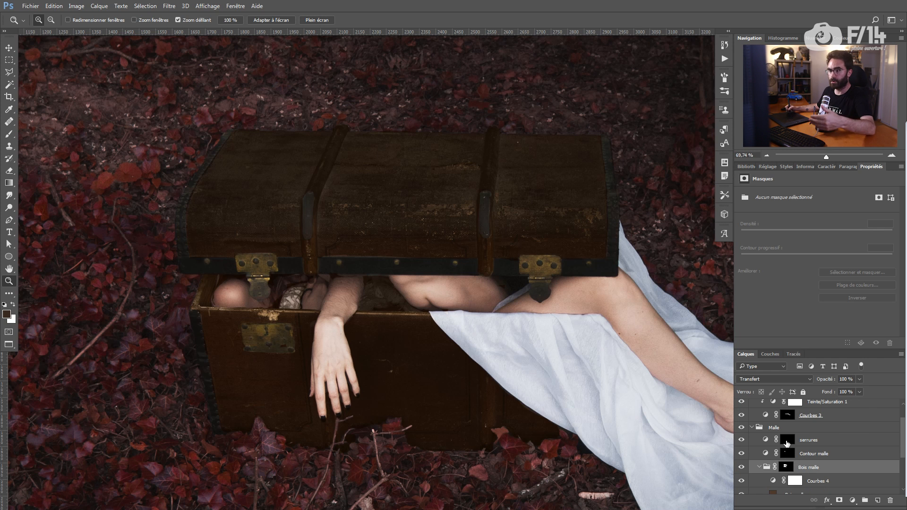
Step: Lift Courbes 4's shadow point and lower its opacity to 22%, then view the whole image
left_click(801, 480)
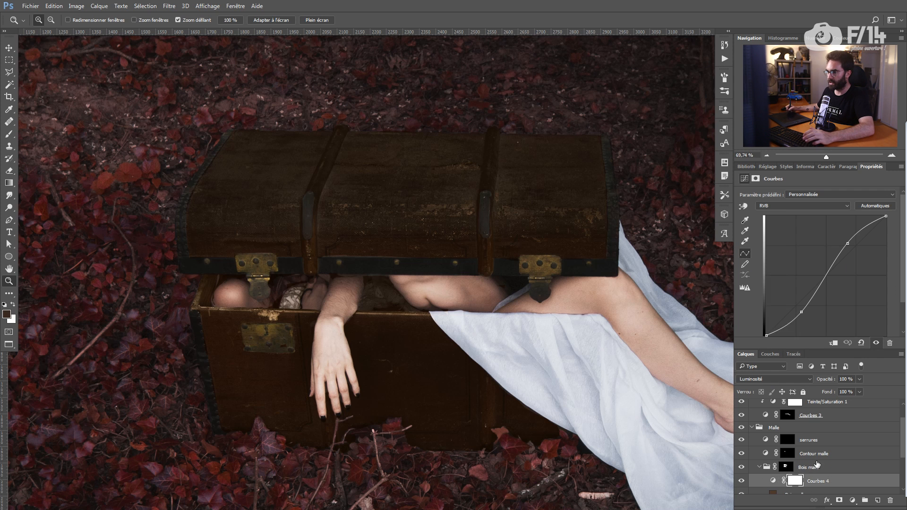
left_click_drag(801, 312, 800, 308)
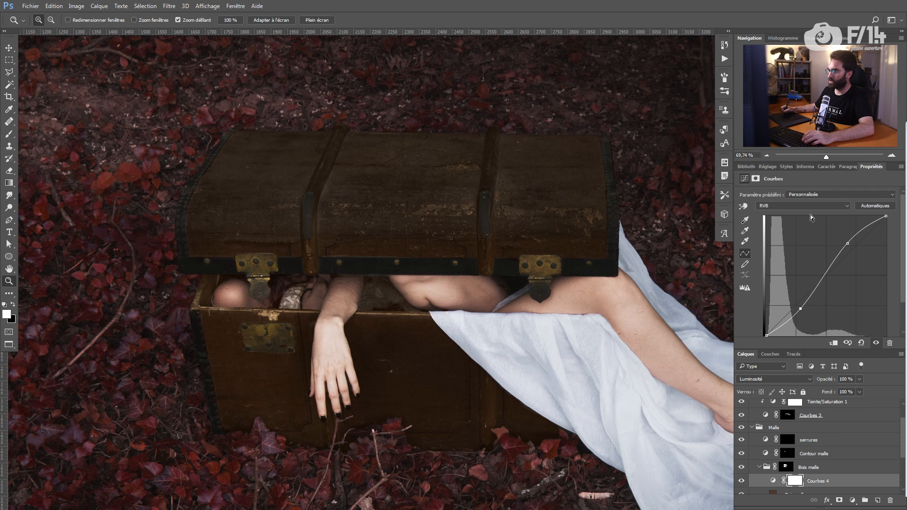
left_click_drag(828, 383, 764, 485)
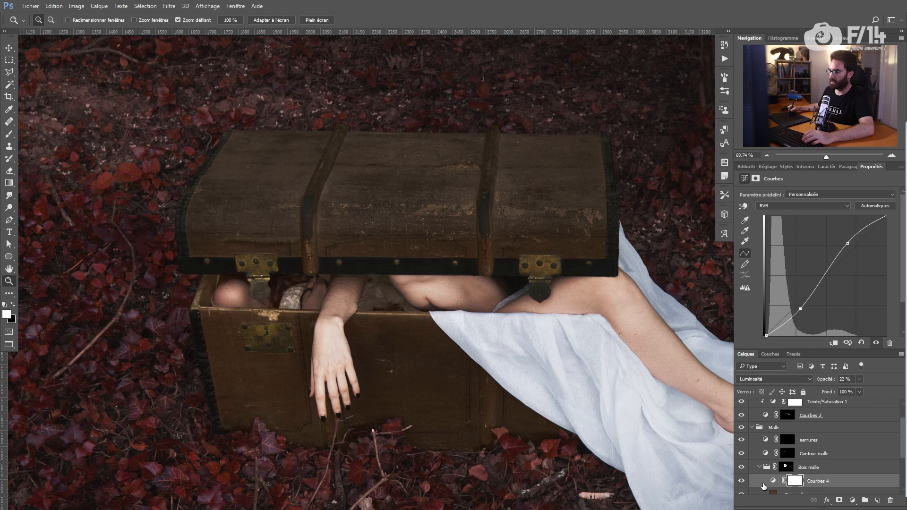
key("ctrl+0")
left_click_drag(392, 312, 399, 314)
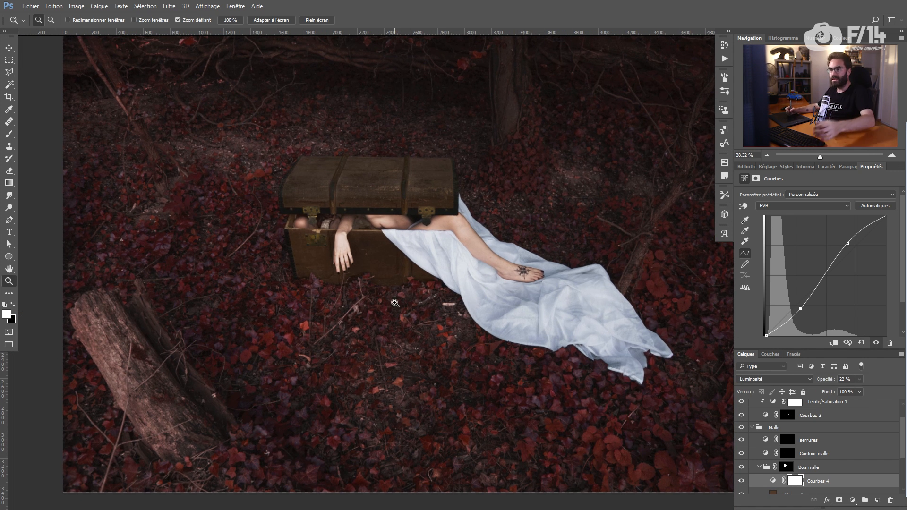
left_click_drag(395, 304, 404, 273)
scroll(883, 417, "up", 2)
Step: Create a new top group named 'lumières' and compare the image with and without Groupe 1
left_click(752, 415)
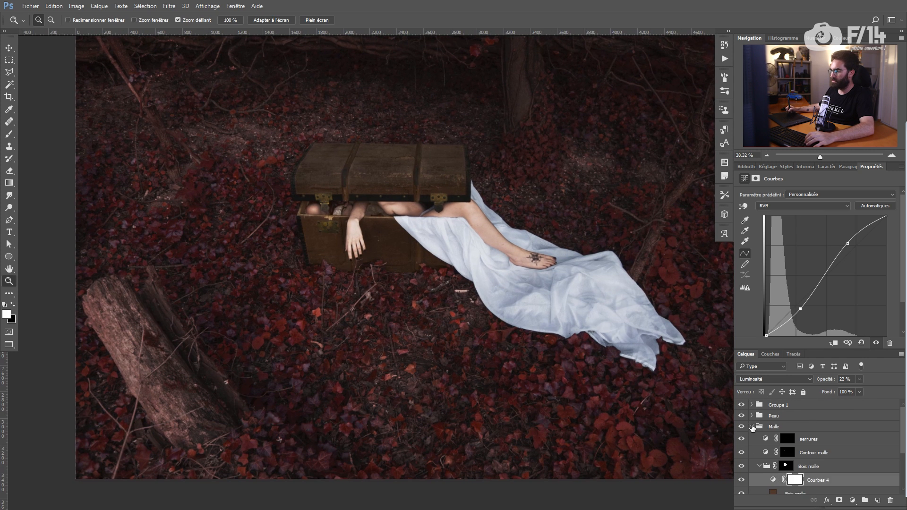
left_click(753, 427)
double_click(780, 405)
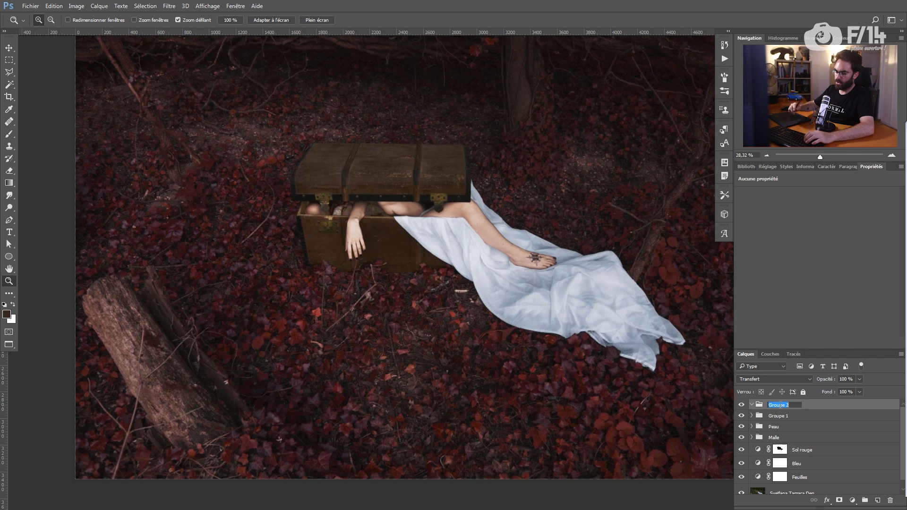
type("lumières")
key("Return")
left_click_drag(462, 263, 476, 275)
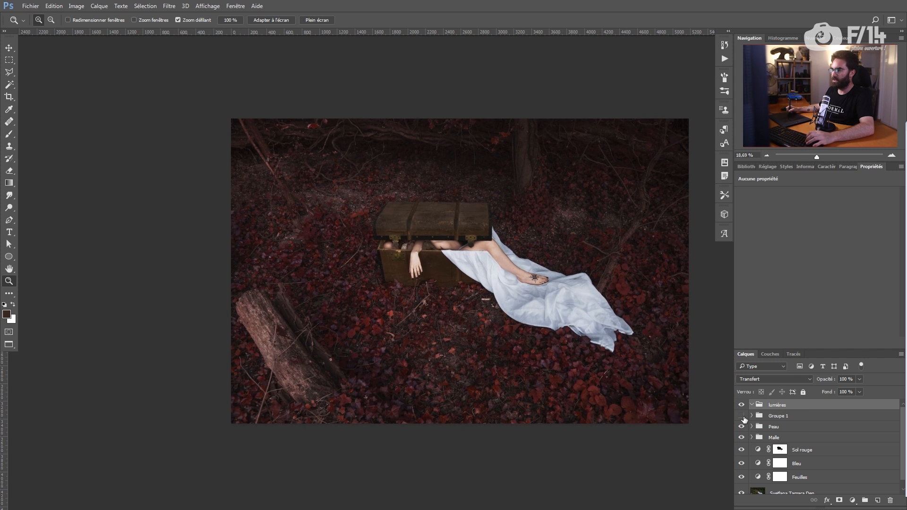
left_click(743, 417)
left_click(741, 417)
left_click(742, 417)
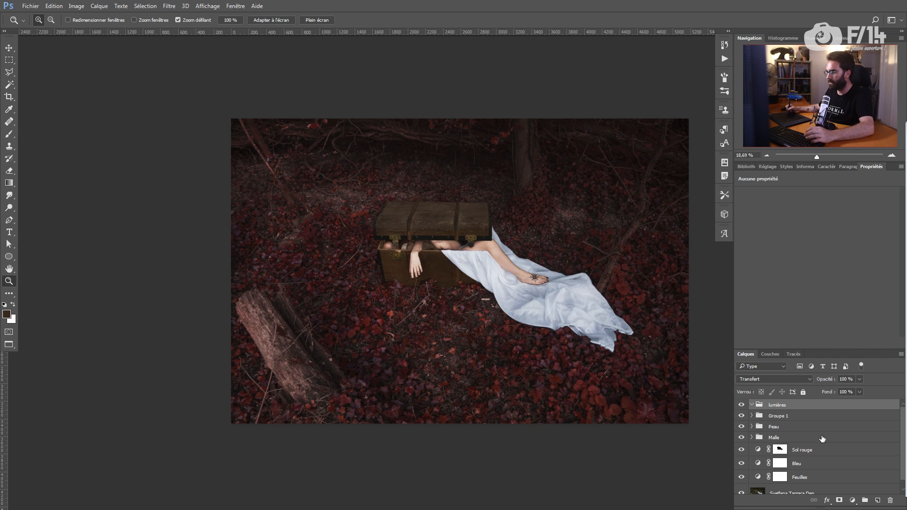
Step: Add a brightening Curves layer and a darkened Luminosity-mode duplicate of it
left_click(853, 501)
left_click(811, 350)
mouse_move(820, 281)
left_mouse_down()
mouse_move(812, 265)
mouse_move(835, 290)
left_mouse_up()
key("ctrl+j")
left_click_drag(766, 335, 766, 334)
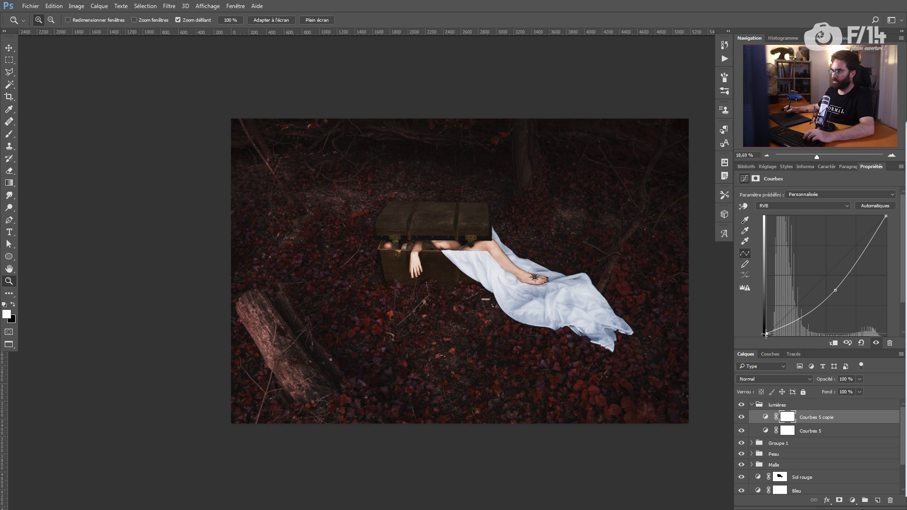
left_click(776, 379)
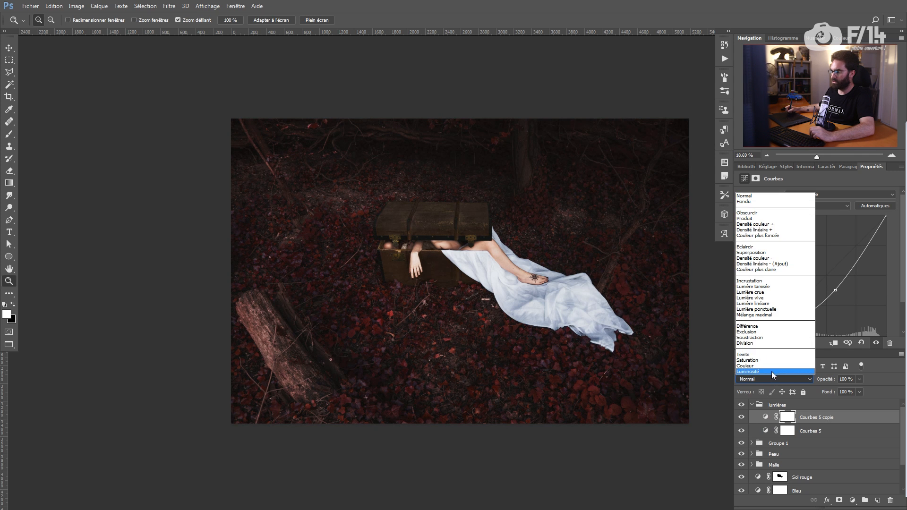
left_click(772, 372)
Step: Rename the curves 'Lumière' and 'ombre', hide ombre, and zoom in on the chest
left_click(792, 429)
double_click(803, 431)
type("Clai")
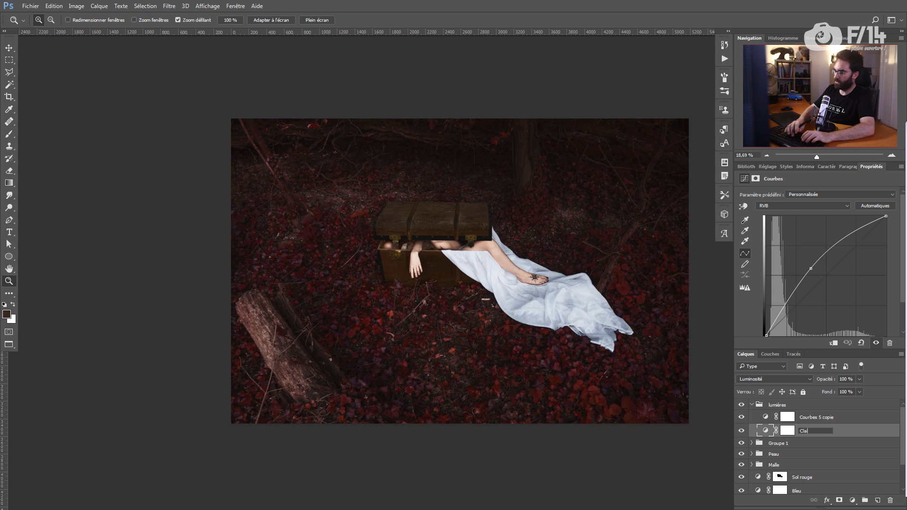
type("umière")
key("Return")
double_click(823, 418)
type("ombre")
key("Return")
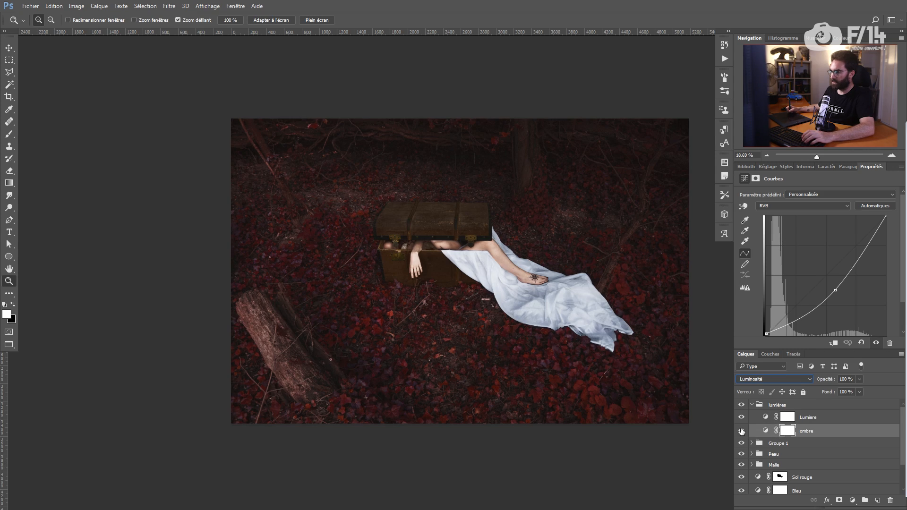
left_click(741, 432)
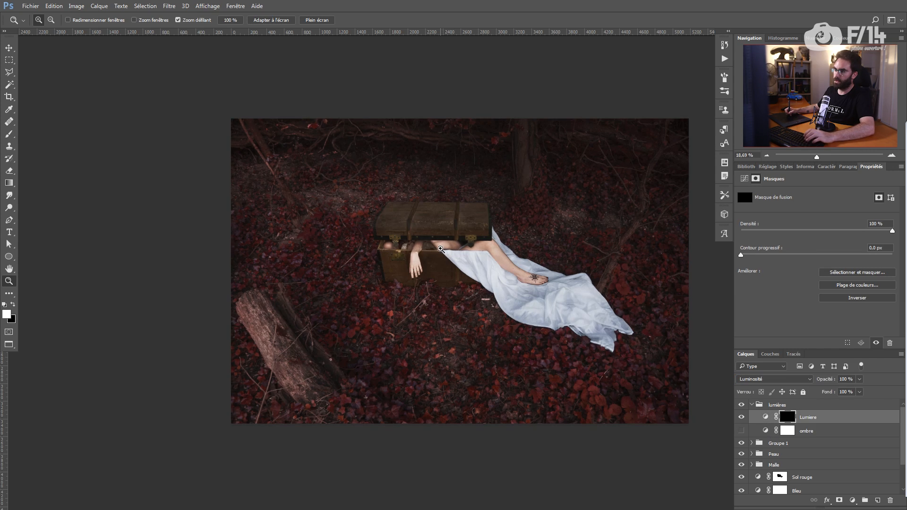
left_click_drag(443, 251, 490, 254)
left_click_drag(433, 281, 365, 249)
key("b")
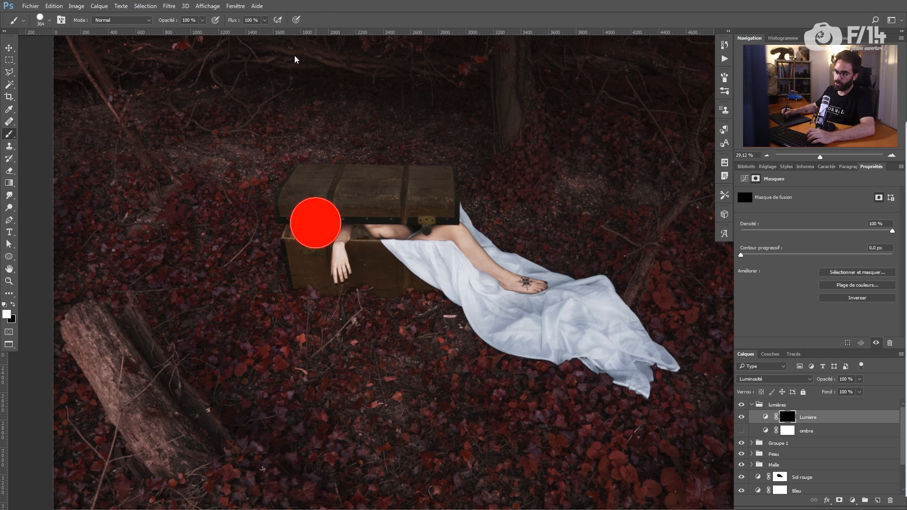
Step: Paint across the trunk area with a large, fully soft brush
right_click(307, 217)
left_click_drag(349, 256, 327, 252)
left_click_drag(280, 235, 378, 251)
left_click_drag(302, 255, 519, 260)
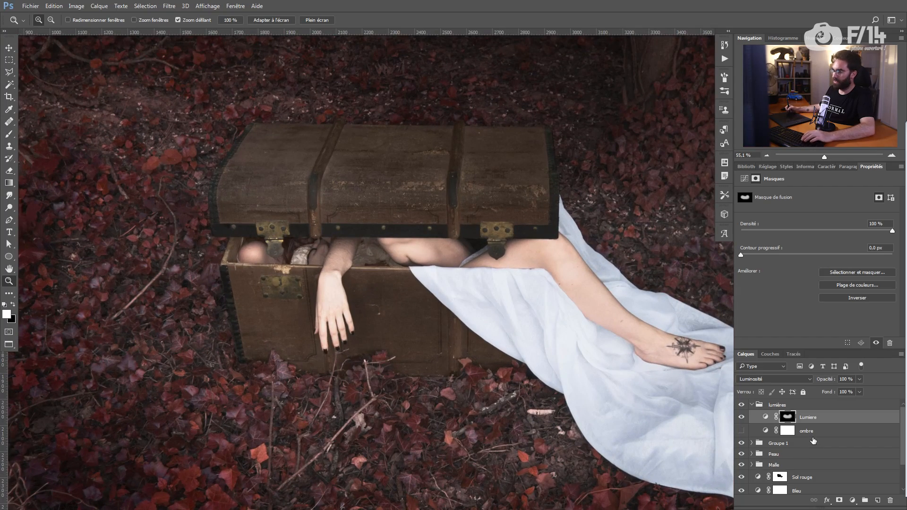
Step: Put Lumière into Groupe 2 with a white mask and set a hard black brush
key("ctrl+g")
left_click(839, 500)
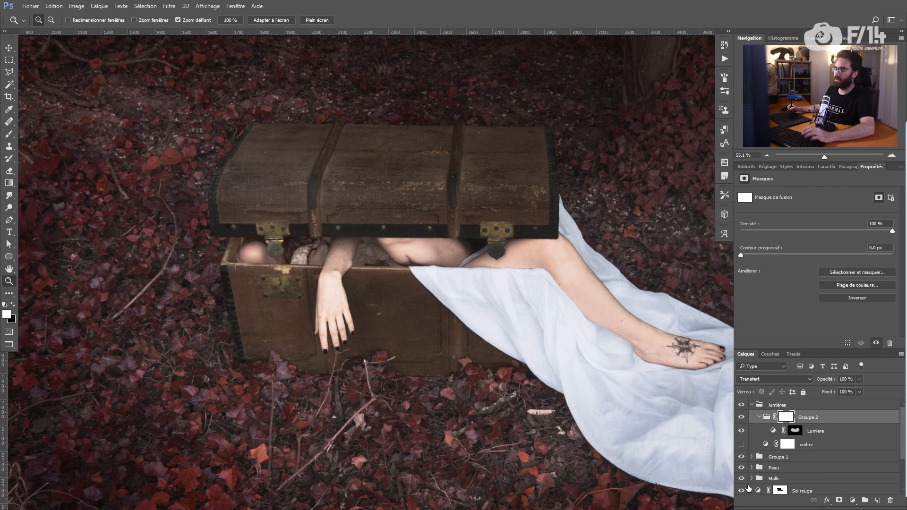
key("b")
left_click_drag(371, 243, 480, 252)
right_click(378, 245)
left_click_drag(307, 195, 311, 196)
key("x")
Step: Paint black on Groupe 2's mask to keep the light off the trunk lid
left_click_drag(251, 152, 219, 184)
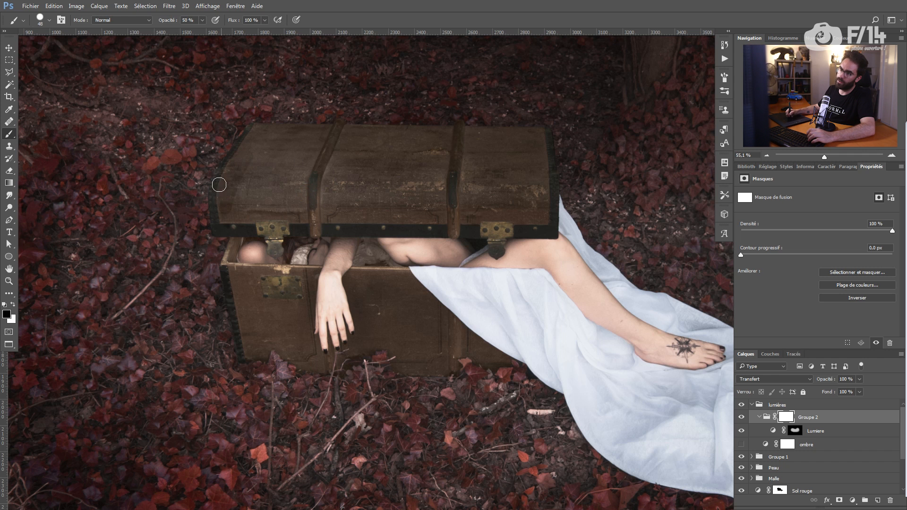
mouse_move(331, 163)
left_mouse_down()
mouse_move(250, 203)
mouse_move(534, 188)
left_mouse_up()
left_click_drag(547, 154, 550, 187)
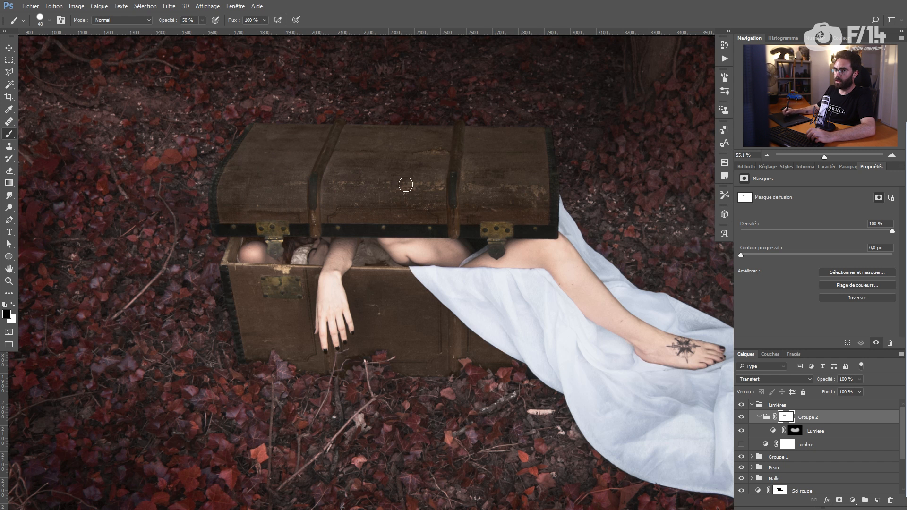
left_click(788, 417, "alt")
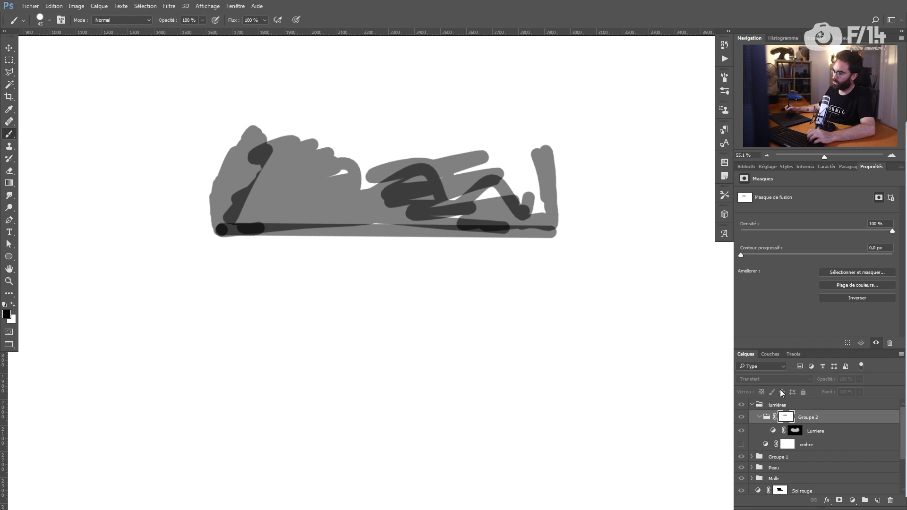
left_click(789, 417, "alt")
key("0")
mouse_move(221, 198)
left_mouse_down()
mouse_move(218, 190)
mouse_move(219, 230)
left_mouse_up()
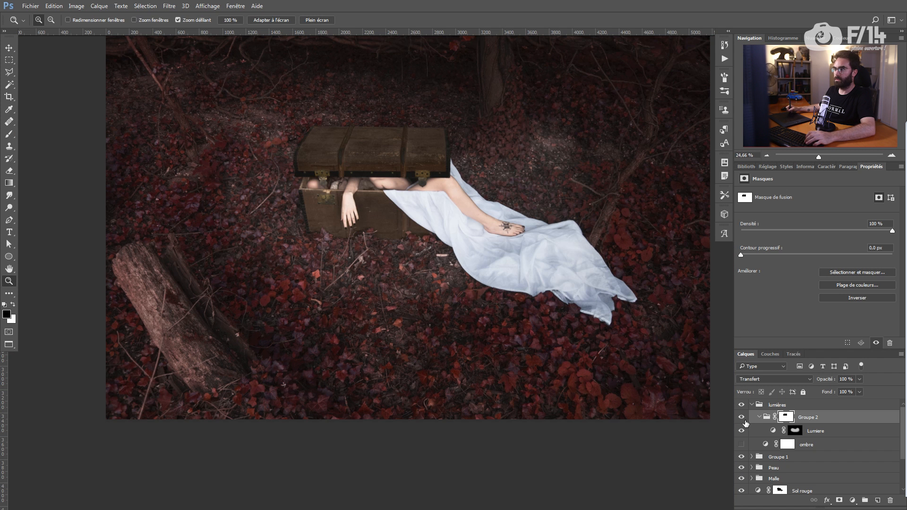
Step: Fill Lumière's mask black and draw a white radial gradient around the chest and body
left_click(792, 430)
key("b")
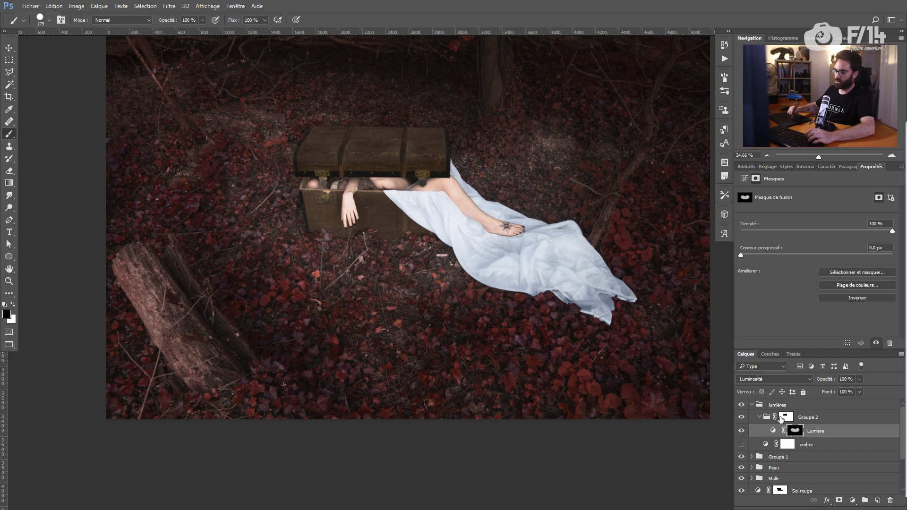
key("x")
key("alt+BackSpace")
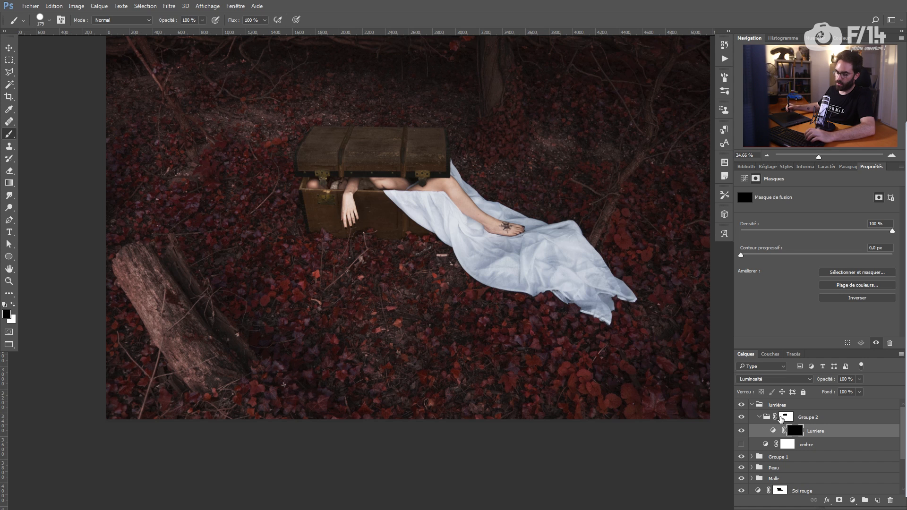
key("g")
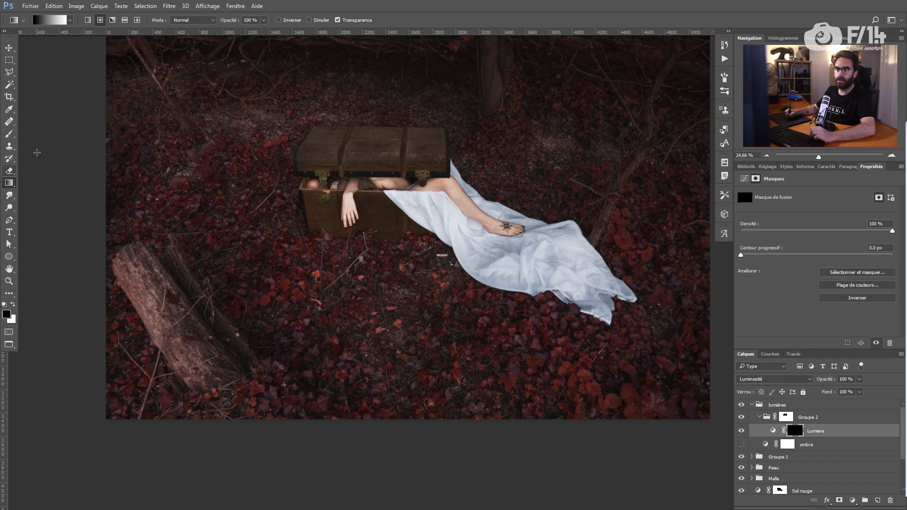
left_click(101, 21)
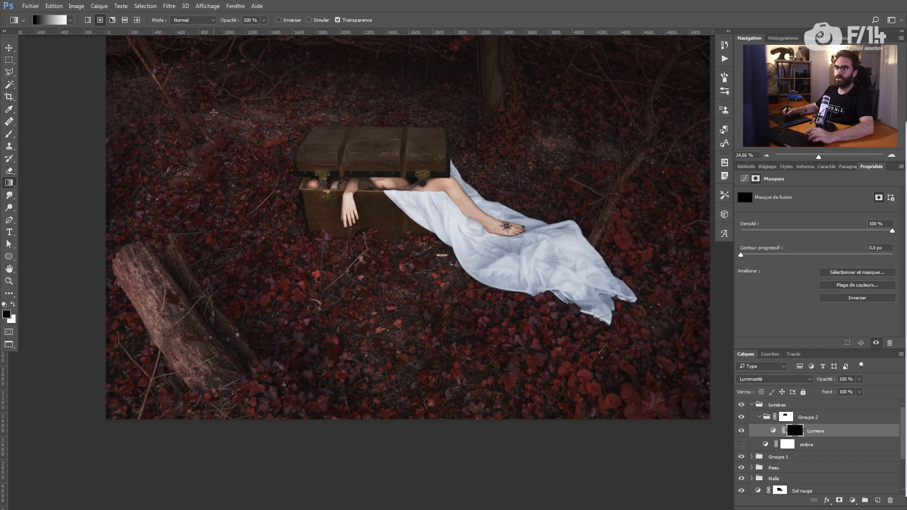
key("x")
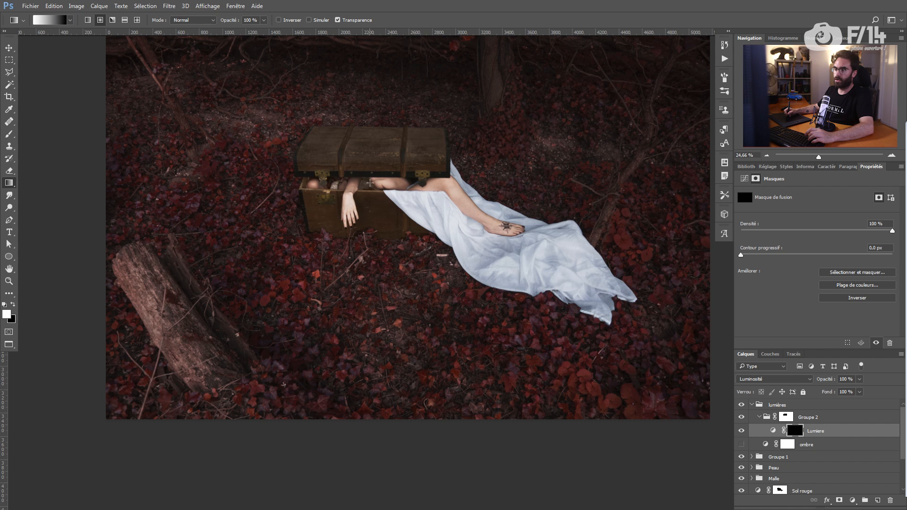
left_click_drag(375, 184, 266, 211)
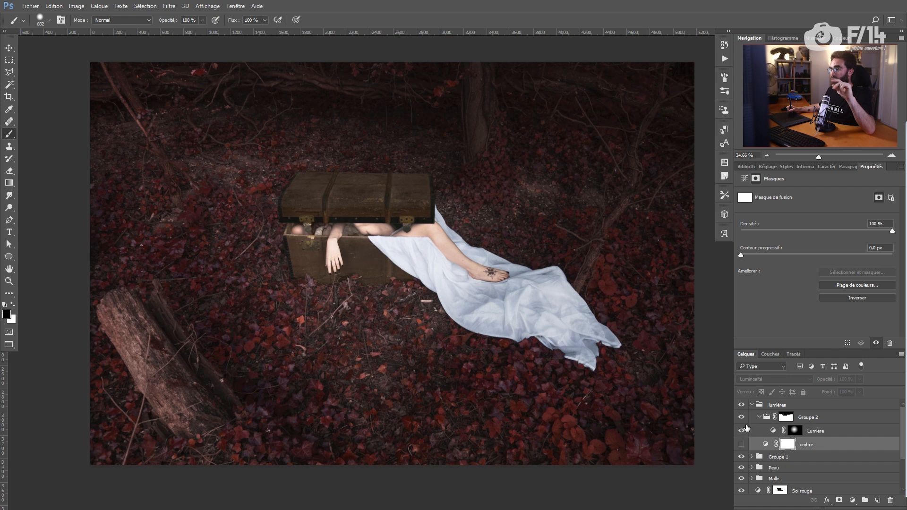
left_click(742, 432)
left_click(742, 431)
left_click(742, 432)
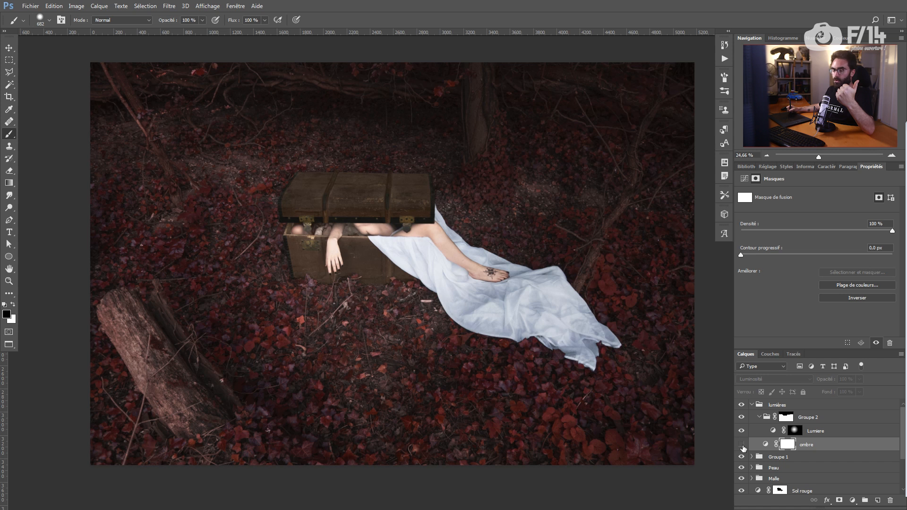
Step: Show the ombre layer and clear its shadow from a round area around the chest
left_click(741, 445)
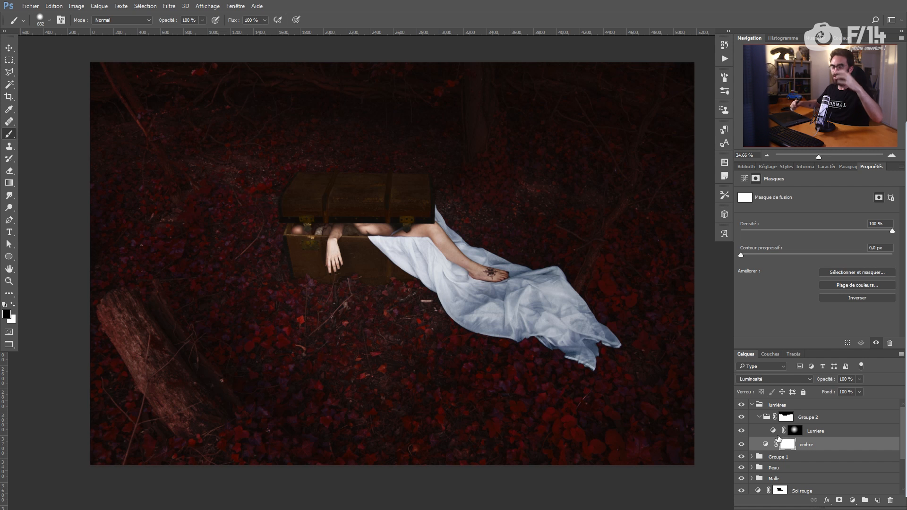
mouse_move(333, 218)
left_mouse_down()
mouse_move(354, 222)
mouse_move(335, 206)
left_mouse_up()
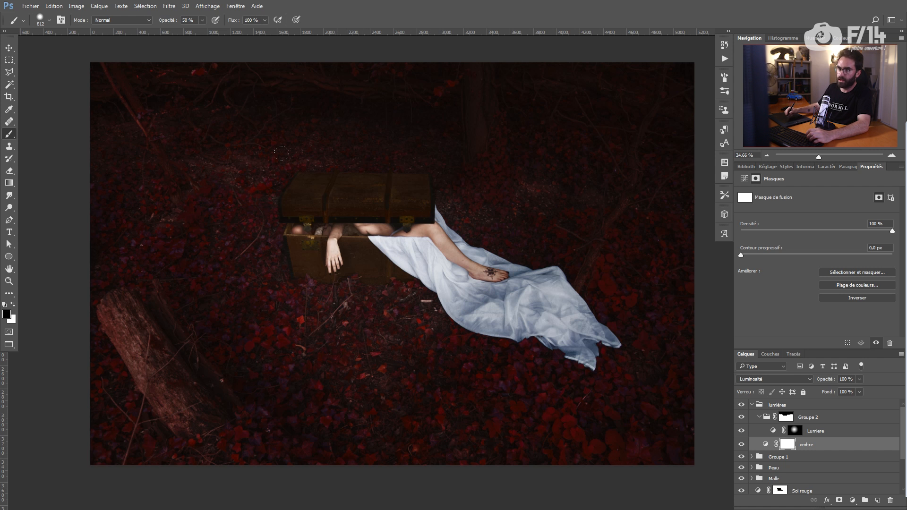
left_click_drag(370, 235, 363, 234)
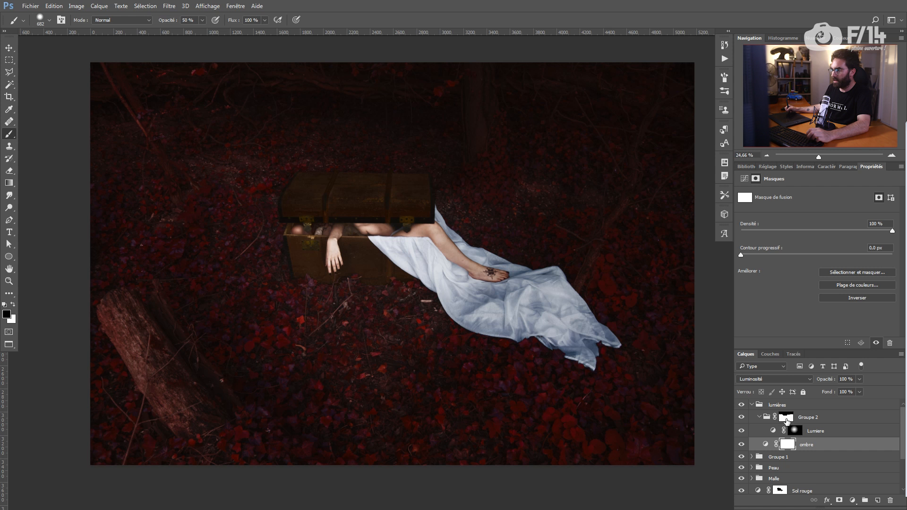
left_click(794, 430, "ctrl")
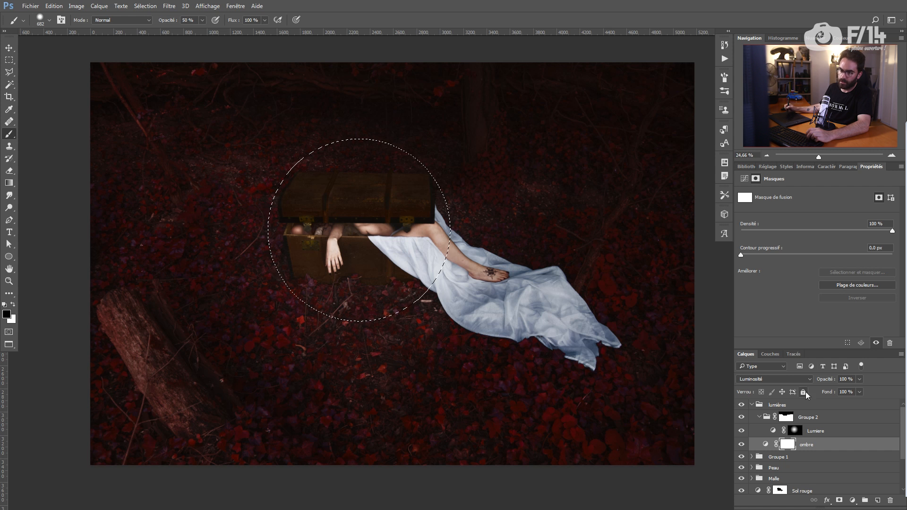
key("alt+BackSpace")
Step: Fill the ombre mask white outside Groupe 2's mask selection, then deselect
left_click(786, 417, "ctrl")
key("ctrl+shift+i")
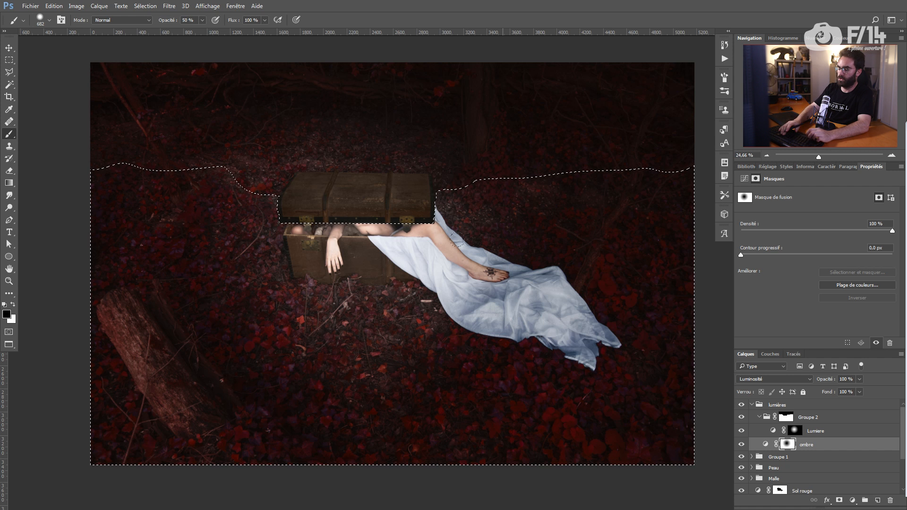
key("x")
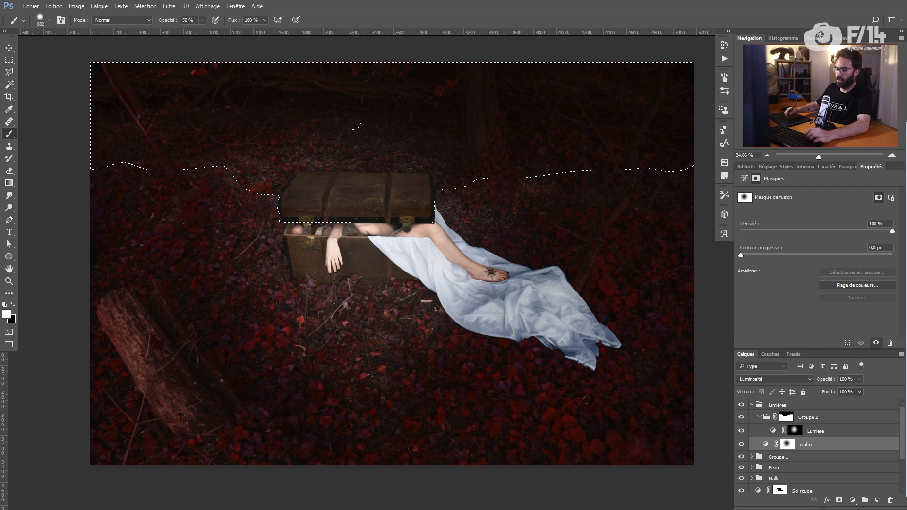
key("alt+BackSpace")
key("ctrl+d")
scroll(423, 157, "down", 1)
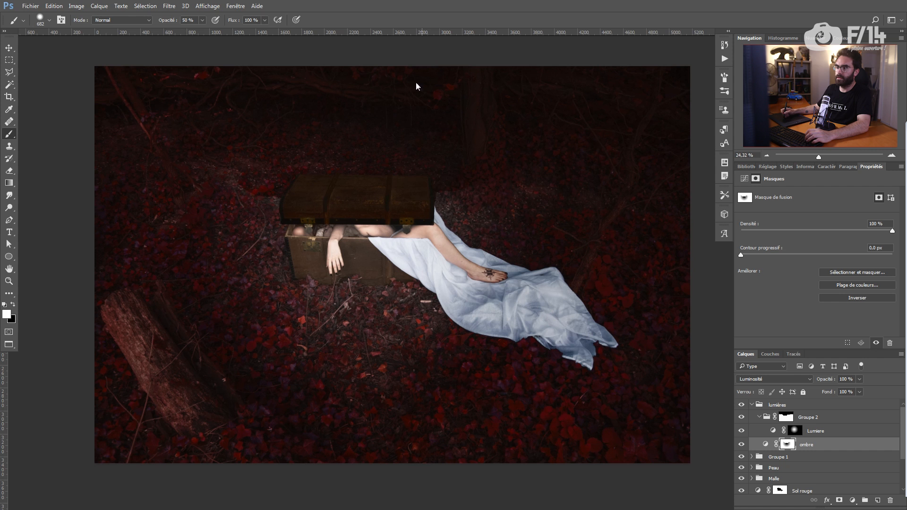
left_click_drag(429, 151, 436, 153)
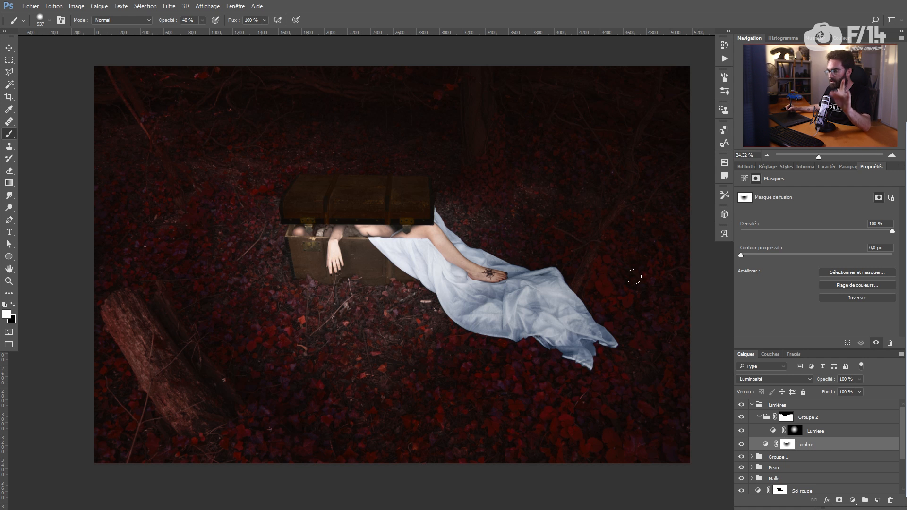
Step: Lower the lumières group opacity to 38%, comparing it on and off
left_click(804, 417)
key("x")
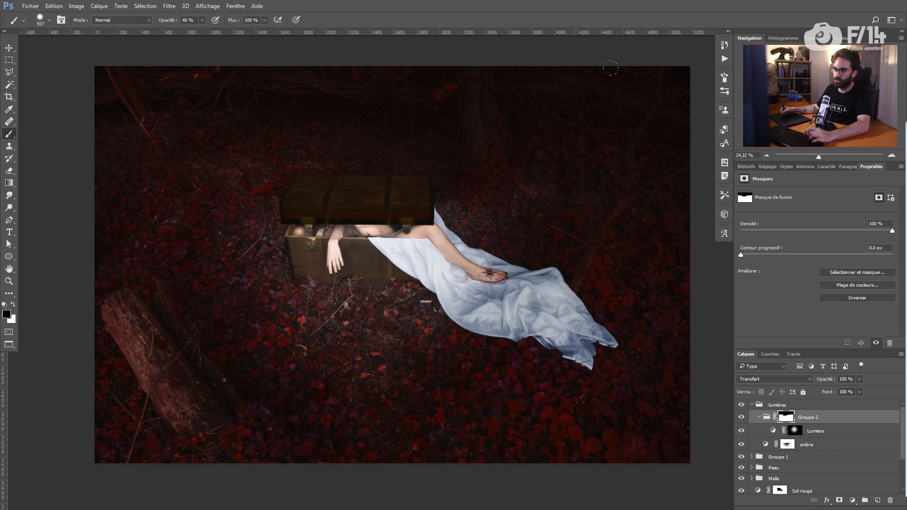
left_click(742, 406)
left_click(743, 408)
left_click(756, 407)
left_click_drag(824, 382, 804, 381)
left_click(742, 407)
left_click(743, 407)
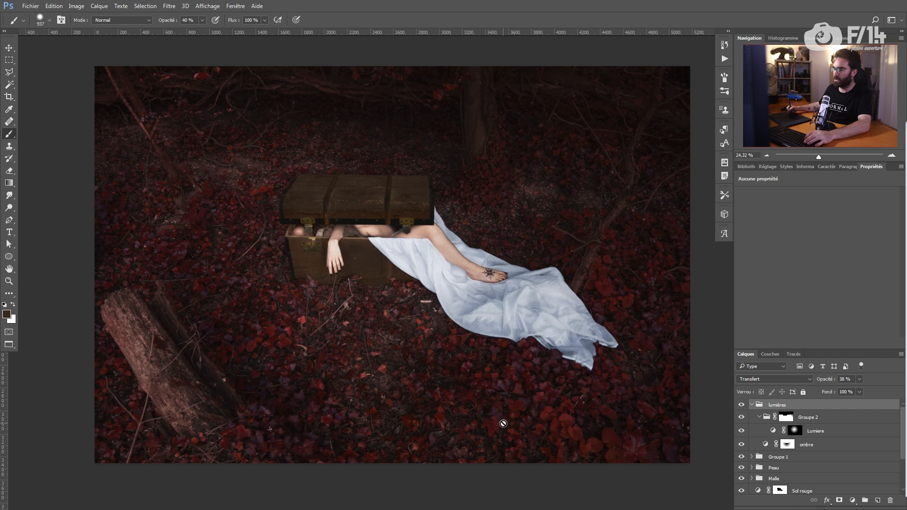
left_click(819, 418)
Step: Add a Courbes 5 curve that dims highlights and midtones with slightly raised shadows
left_click(853, 500)
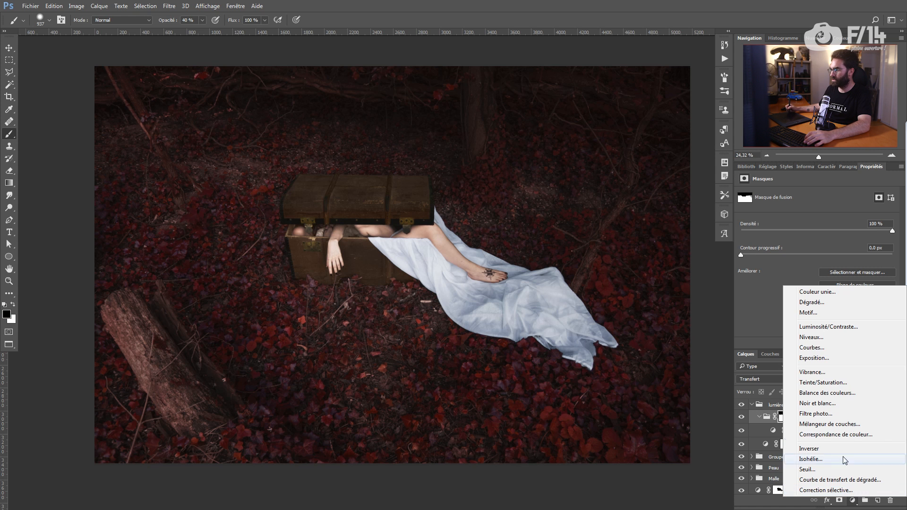
left_click(831, 349)
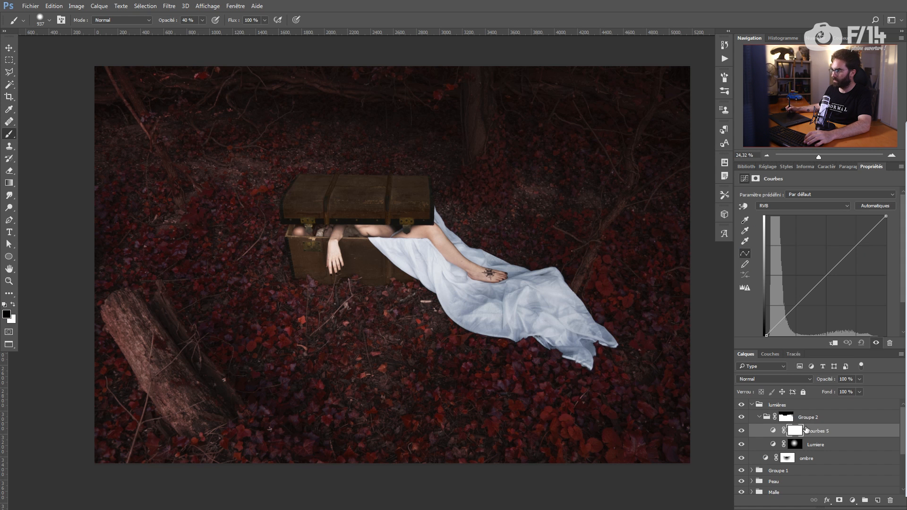
left_click_drag(822, 282, 835, 295)
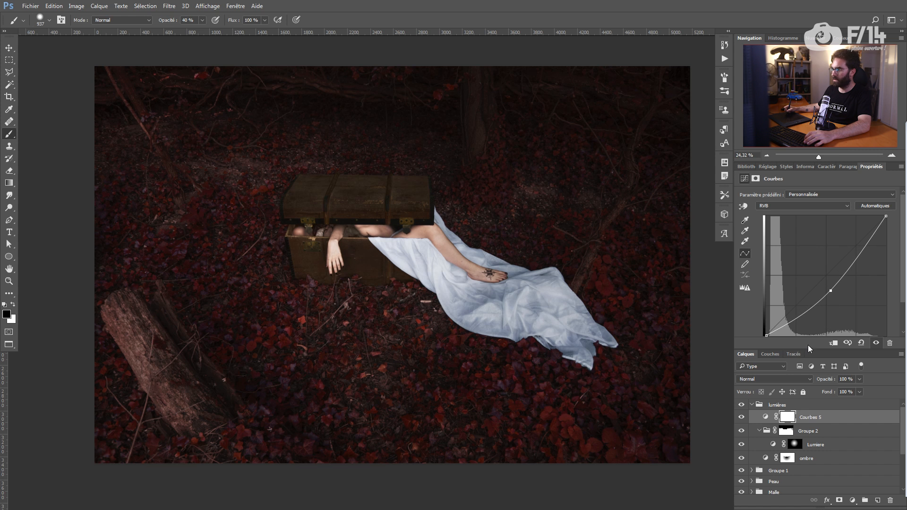
left_click_drag(809, 350, 810, 363)
left_click_drag(887, 217, 896, 236)
left_click_drag(830, 290, 837, 294)
left_click_drag(766, 336, 765, 333)
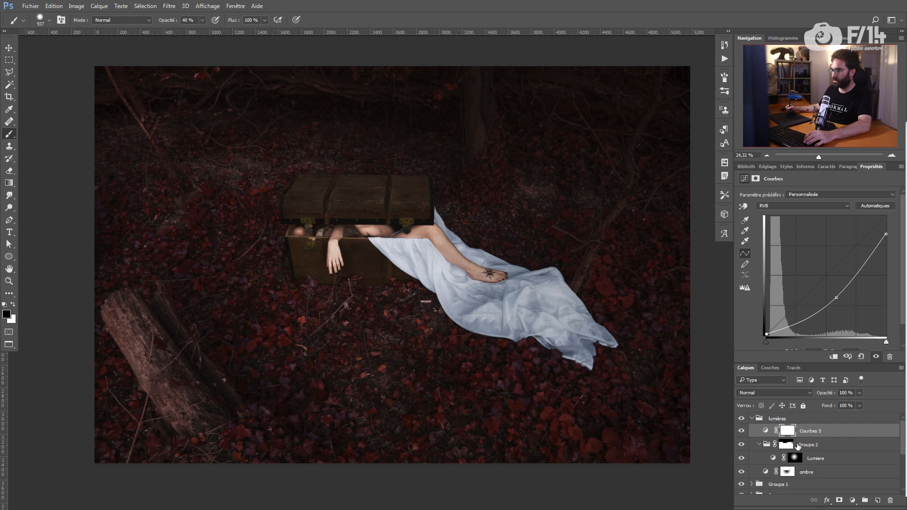
Step: Invert the Courbes 5 mask and paint the darkening into the image edges in white
left_click(741, 431)
left_click(788, 430)
key("ctrl+i")
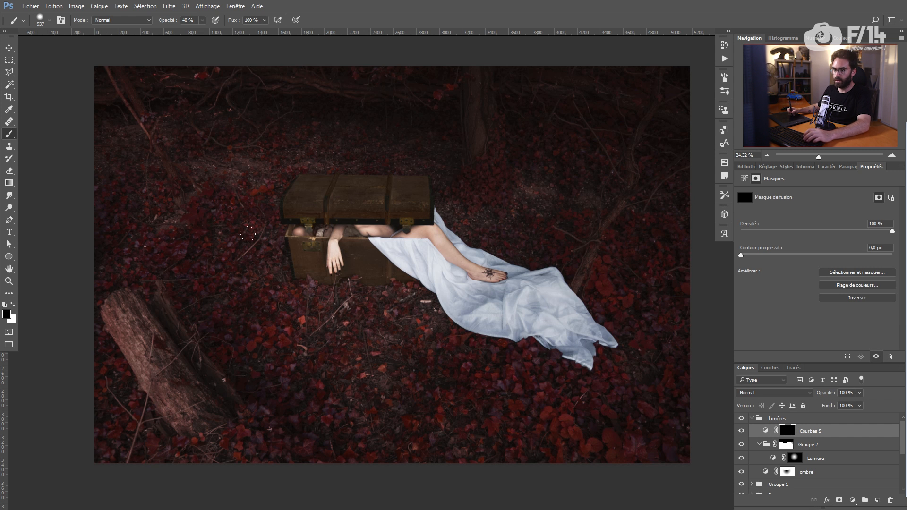
mouse_move(240, 333)
left_mouse_down()
mouse_move(248, 344)
mouse_move(221, 369)
left_mouse_up()
key("x")
left_click_drag(149, 357, 161, 355)
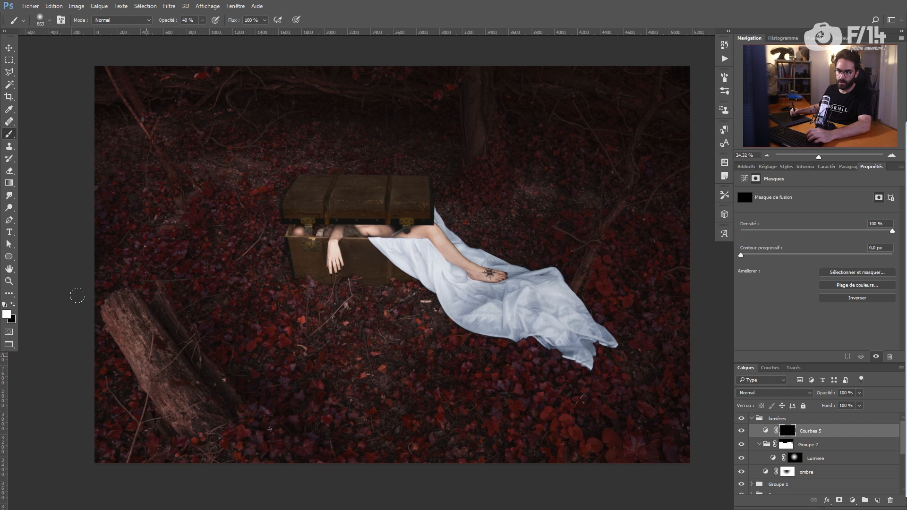
left_click_drag(662, 156, 657, 406)
left_click_drag(128, 156, 137, 406)
left_click(765, 430)
left_click_drag(837, 293, 840, 302)
left_click(787, 431)
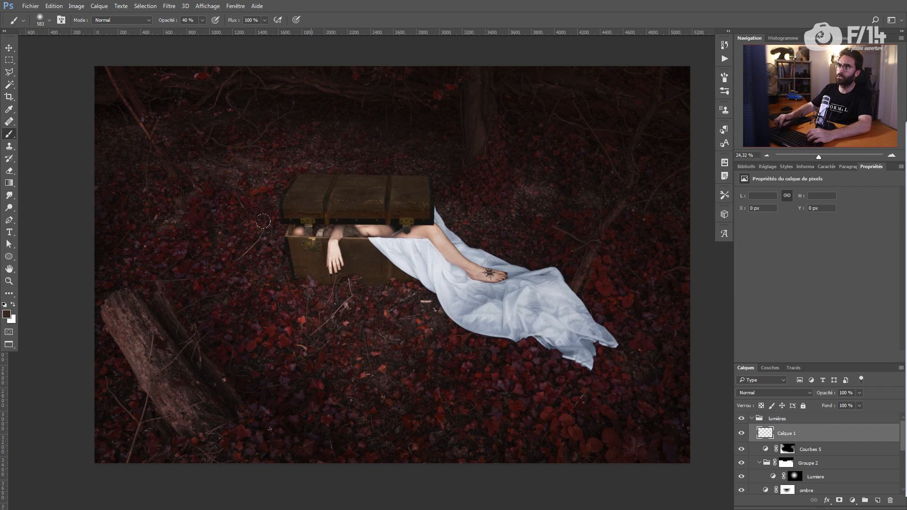
Step: Add Calque 2 above Lumière and brush soft white haze around the chest
left_click(818, 477)
left_click(877, 500)
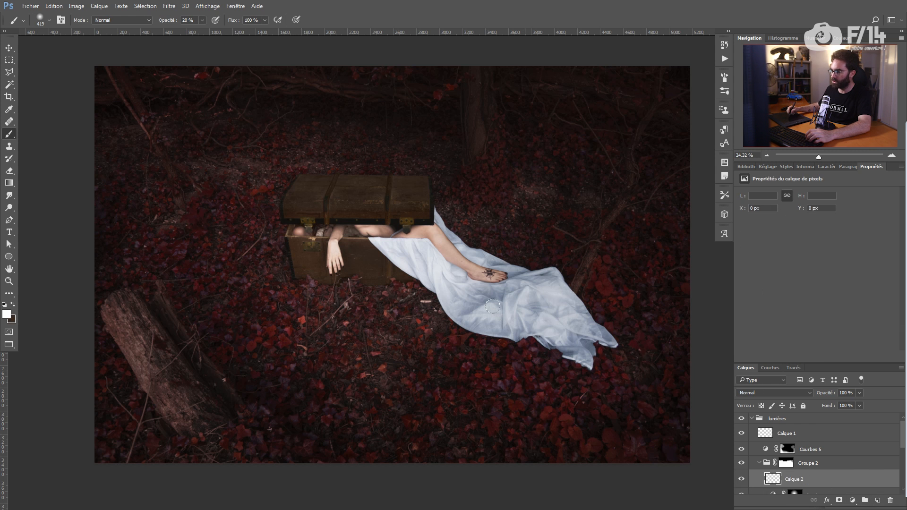
left_click_drag(249, 289, 242, 252)
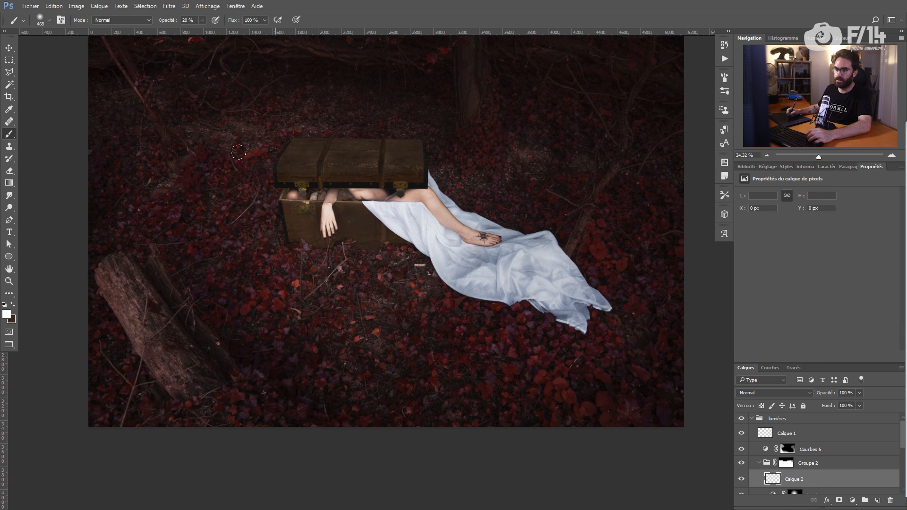
mouse_move(265, 213)
left_mouse_down()
mouse_move(231, 241)
mouse_move(288, 279)
left_mouse_up()
left_click_drag(368, 303, 543, 226)
left_click_drag(255, 236, 194, 278)
left_click_drag(283, 226, 267, 267)
left_click_drag(496, 350, 392, 369)
left_click_drag(326, 350, 170, 293)
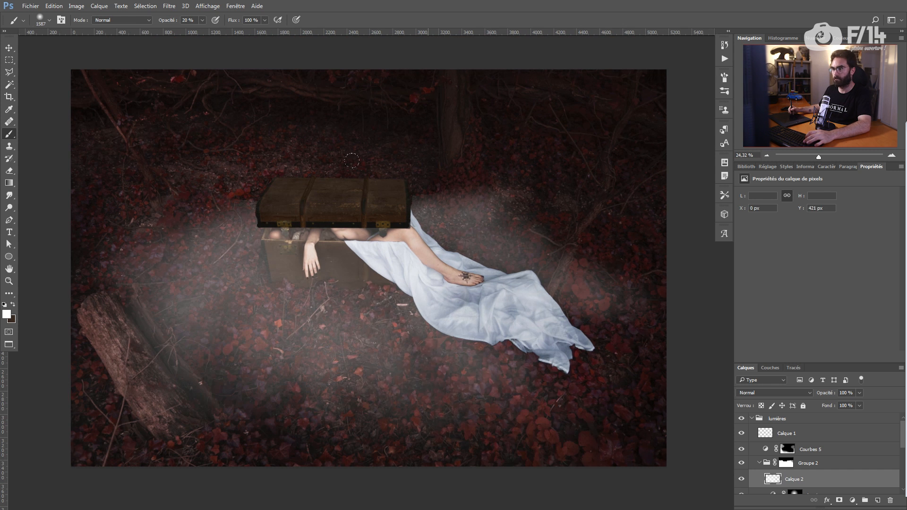
left_click_drag(548, 256, 525, 378)
left_click_drag(830, 395, 810, 394)
Step: Apply Filtre > Flou > Flou gaussien to soften the haze
left_click(170, 6)
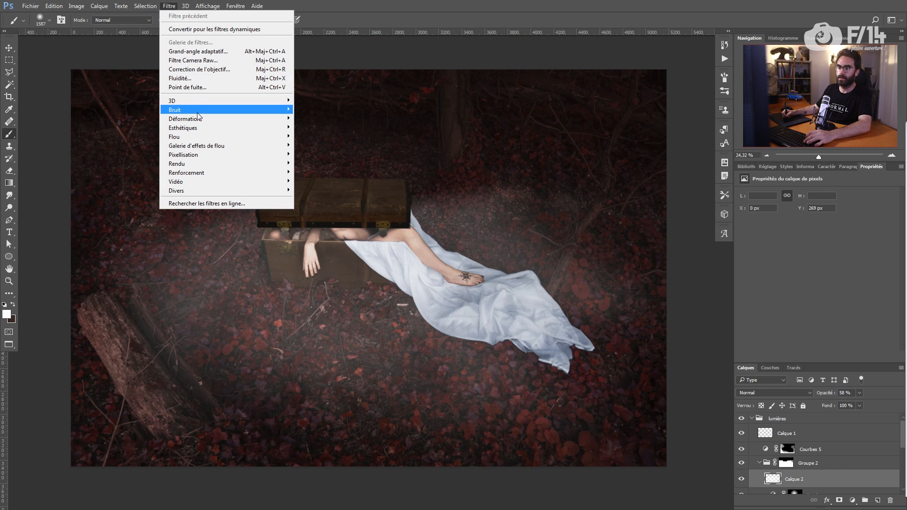
mouse_move(194, 137)
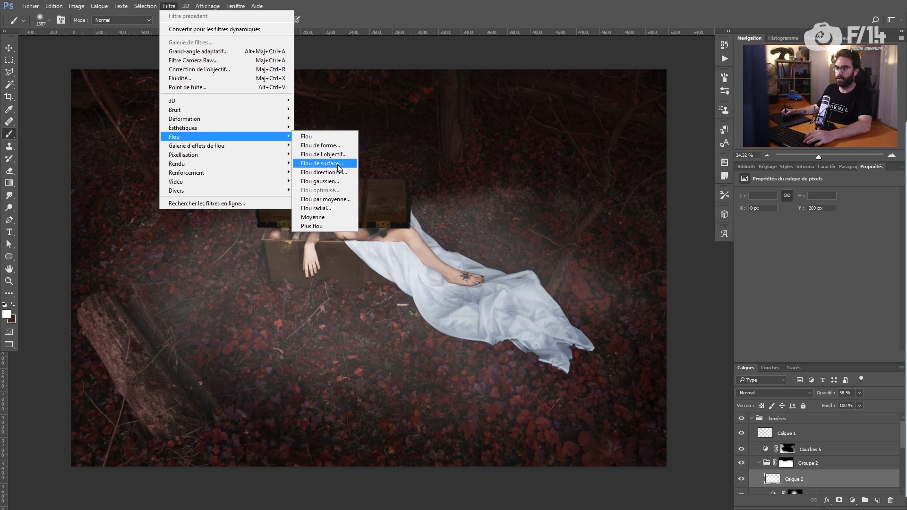
left_click(339, 183)
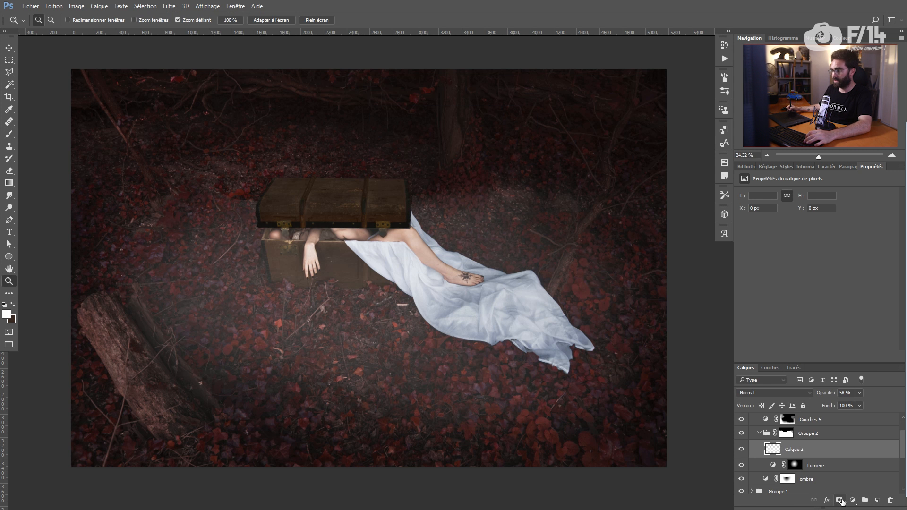
Step: Add a layer mask to the Calque 2 haze layer with a black brush of about 106 at 10% opacity
left_click(840, 501)
key("b")
key("x")
left_click_drag(327, 334, 345, 343)
left_click_drag(310, 314, 279, 315)
key("1")
Step: Mask away the haze in several areas and lower the haze layer's opacity to 21%
left_click_drag(472, 198, 513, 201)
left_click_drag(605, 284, 591, 324)
left_click_drag(212, 229, 180, 286)
key("x")
left_click_drag(182, 289, 163, 302)
key("x")
left_click_drag(529, 373, 416, 401)
key("x")
key("x")
left_click_drag(445, 215, 496, 232)
left_click_drag(826, 393, 810, 393)
key("z")
left_click_drag(396, 301, 357, 301)
mouse_move(326, 220)
left_mouse_down()
mouse_move(408, 224)
mouse_move(360, 247)
left_mouse_up()
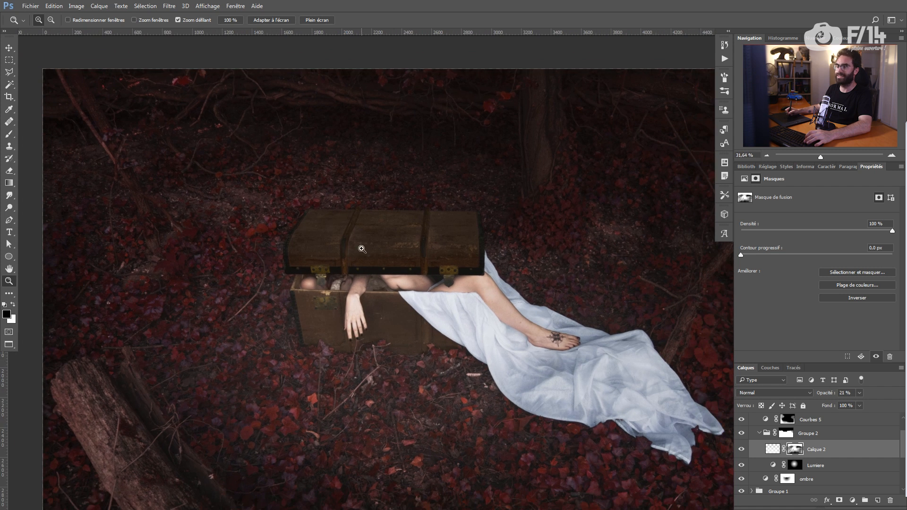
Step: View Groupe 2's mask on its own, zoomed in on the left lid corner
left_click(786, 433)
left_click(783, 435, "alt")
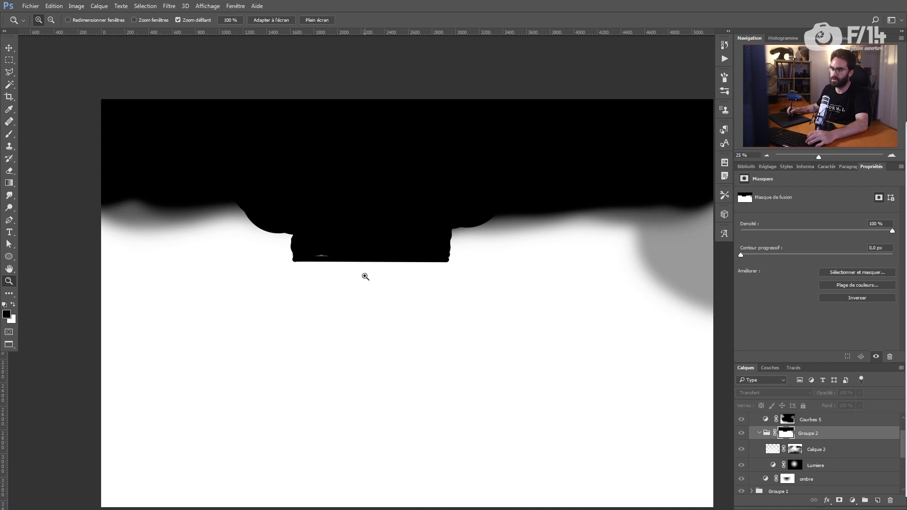
key("b")
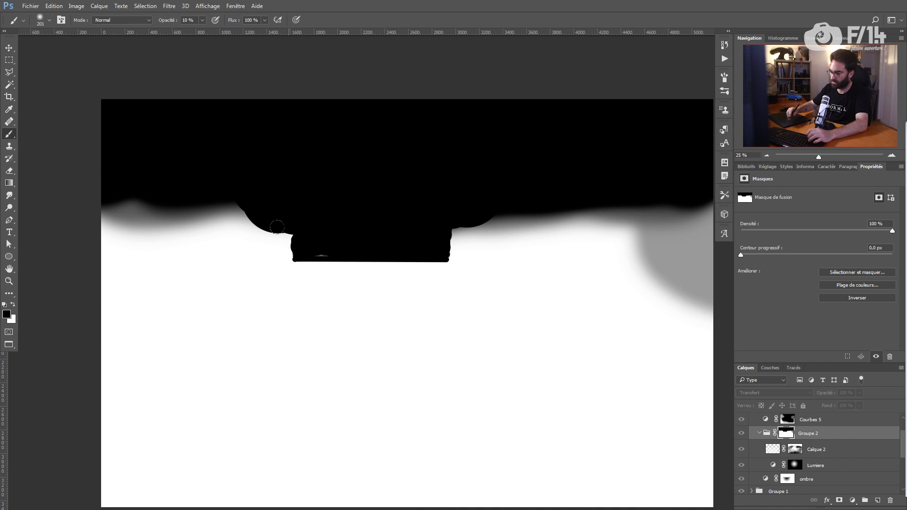
key("z")
left_click_drag(291, 249, 359, 260)
key("b")
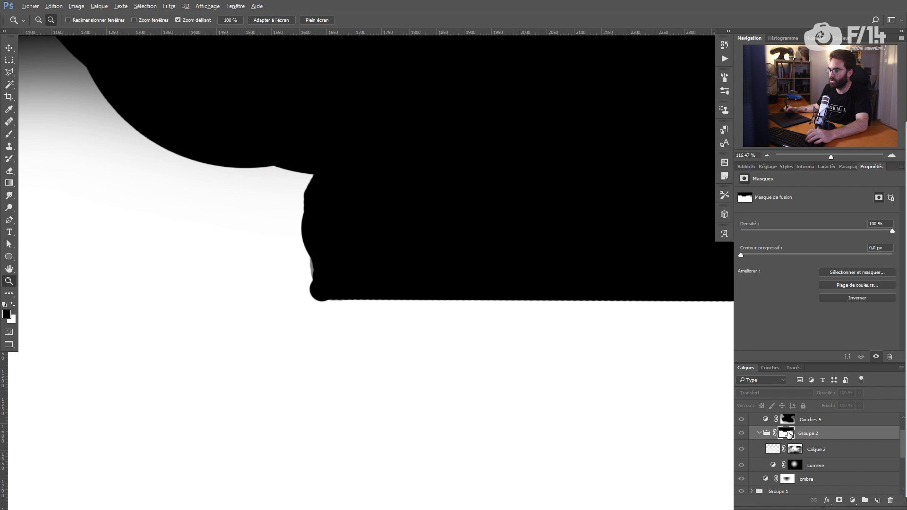
left_click(786, 431, "alt")
Step: Set the brush to 100% hardness and about 299 px, undoing a stray dab
left_click(336, 247)
right_click(347, 235)
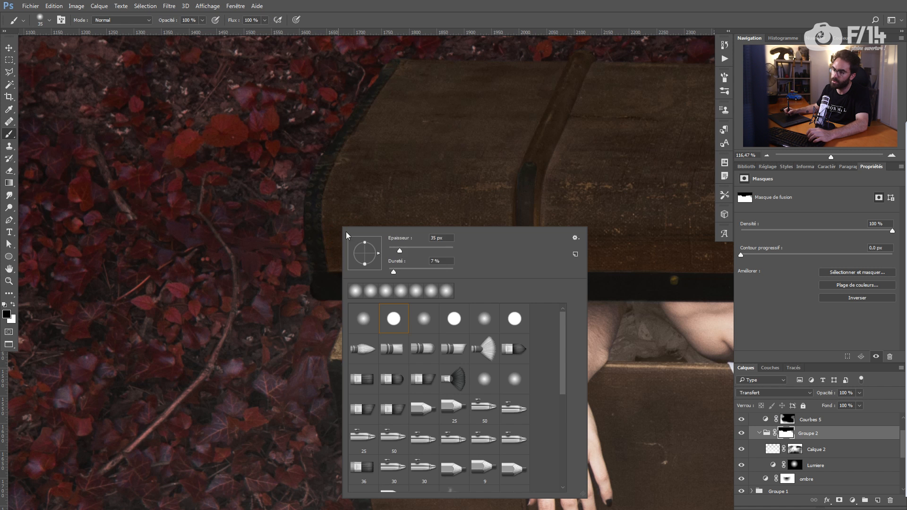
left_click_drag(446, 271, 454, 271)
left_click(342, 202)
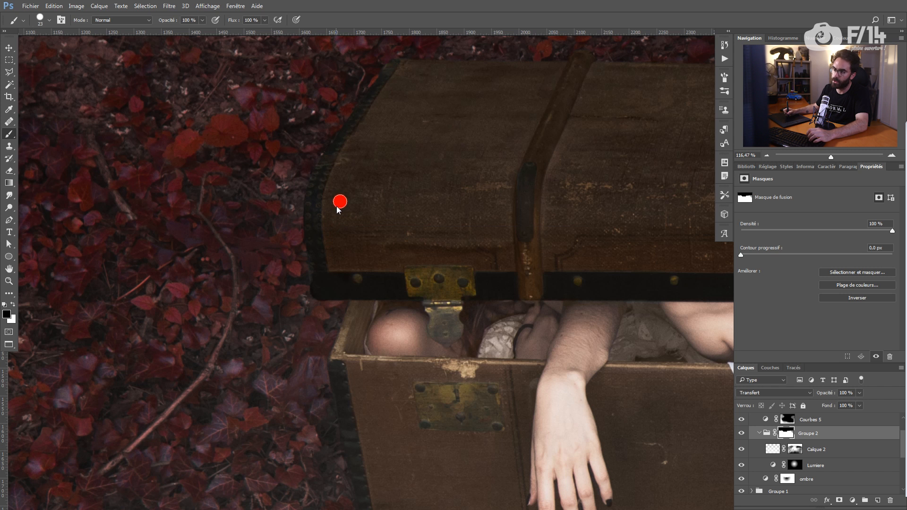
key("ctrl+z")
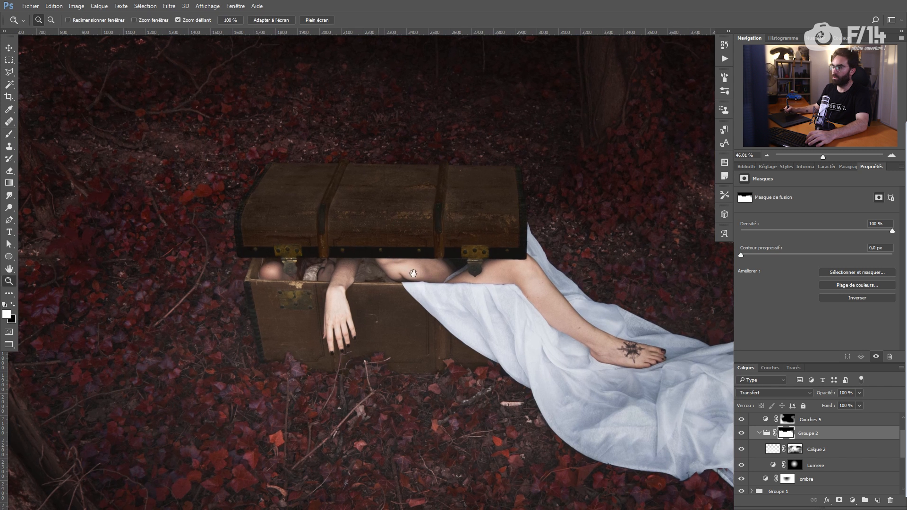
key("b")
mouse_move(395, 267)
left_mouse_down()
mouse_move(421, 270)
mouse_move(384, 54)
left_mouse_up()
left_click_drag(369, 285, 359, 285)
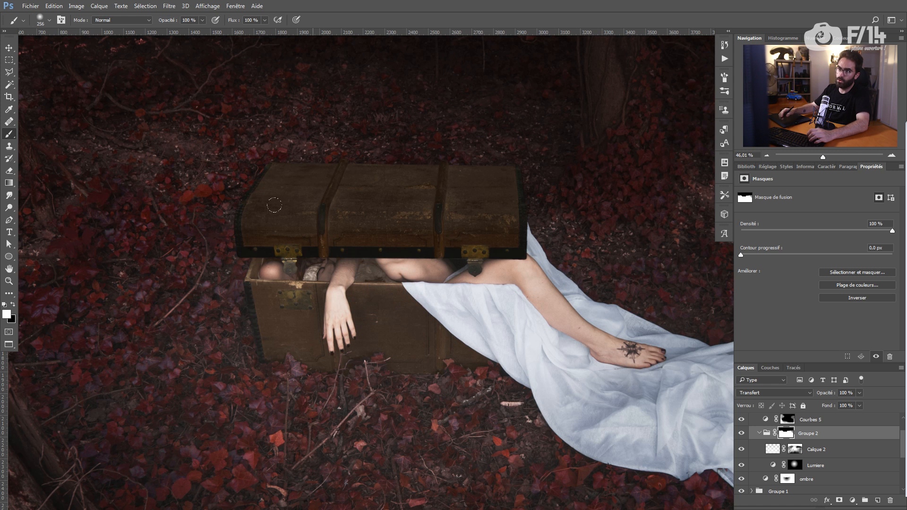
left_click_drag(306, 274, 313, 277)
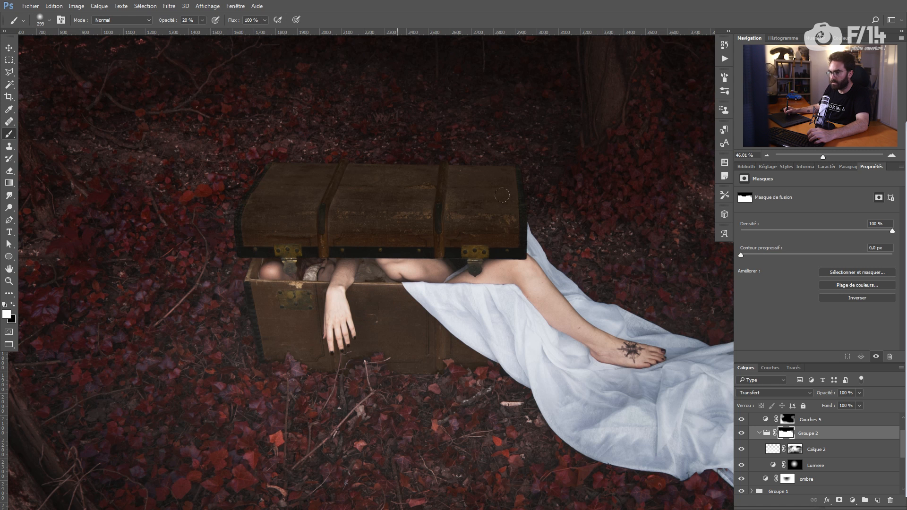
Step: Lighten Groupe 2's grey mask edges below the chest lid
left_click(786, 433, "alt")
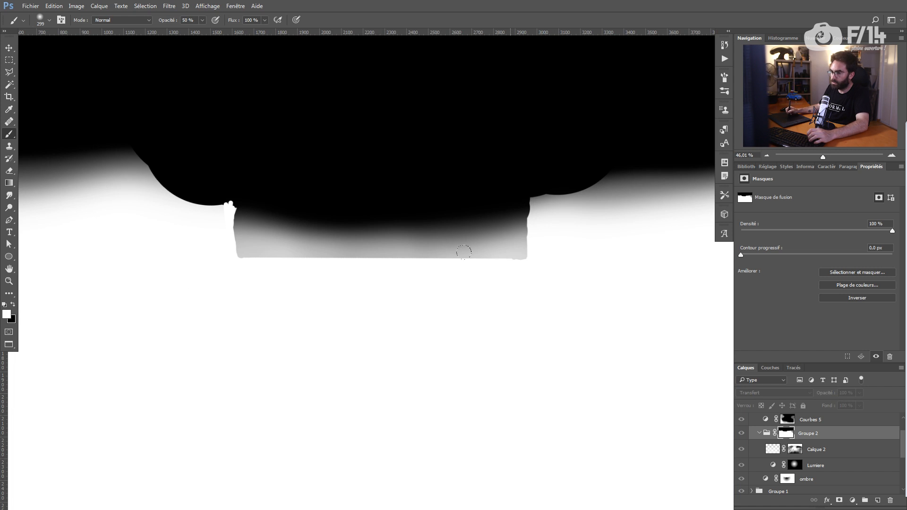
left_click(536, 236)
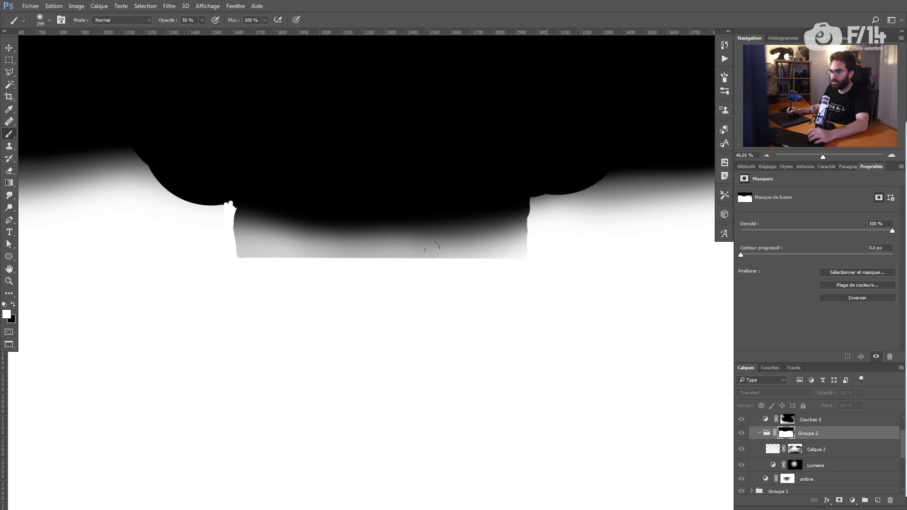
mouse_move(321, 255)
left_mouse_down()
mouse_move(472, 257)
mouse_move(601, 299)
left_mouse_up()
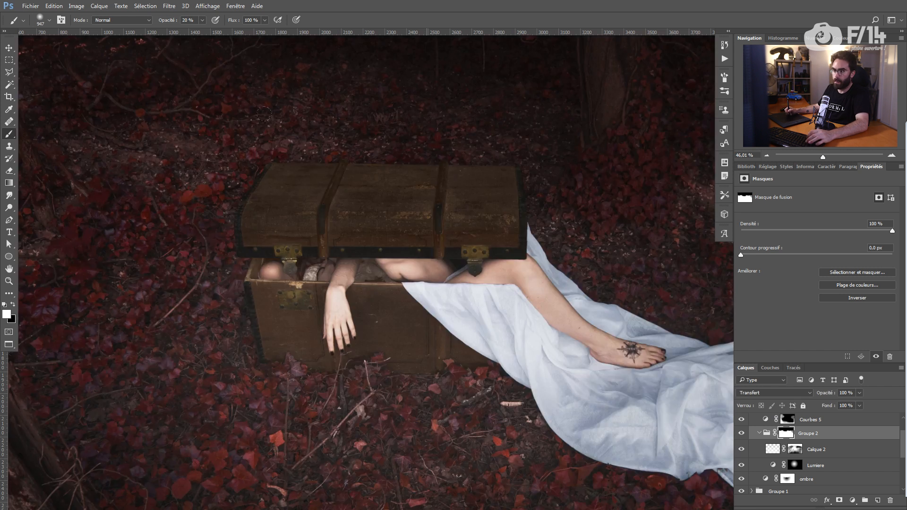
Step: Expand the Malle group and confirm the Bois malle wood fill colour, #241f17 brown
left_click(724, 44)
key("b")
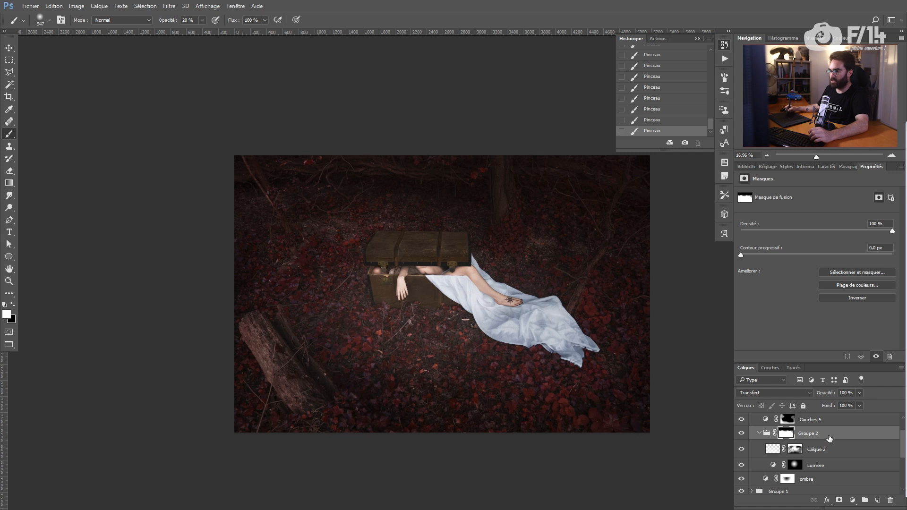
scroll(896, 444, "down", 3)
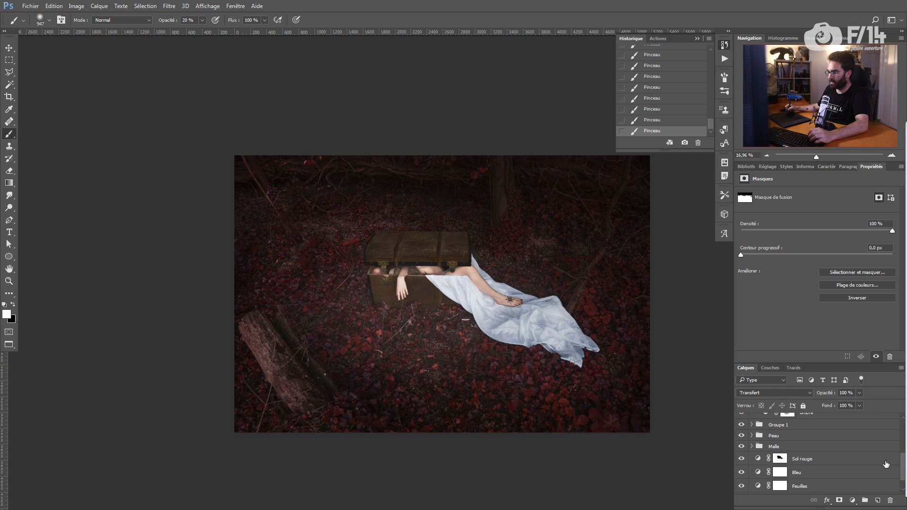
left_click(751, 446)
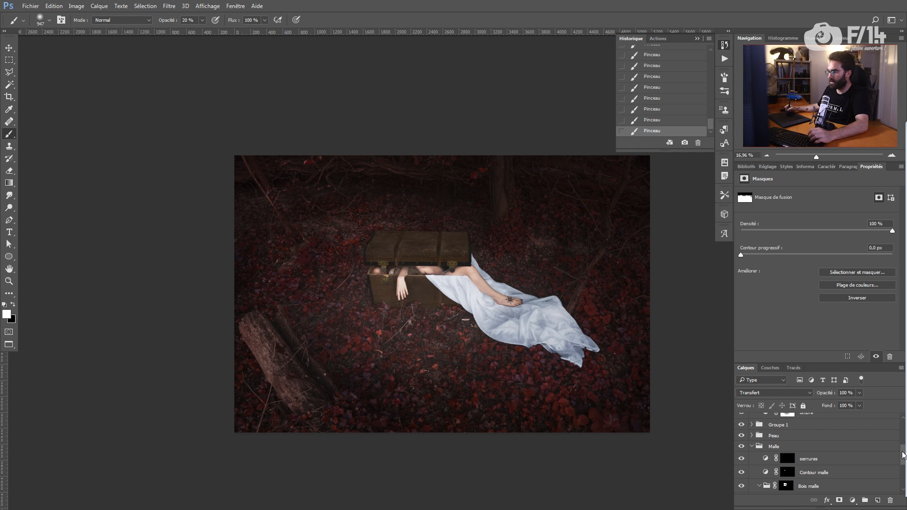
left_click_drag(902, 452, 903, 468)
left_click(780, 454)
key("z")
left_click_drag(403, 260, 569, 278)
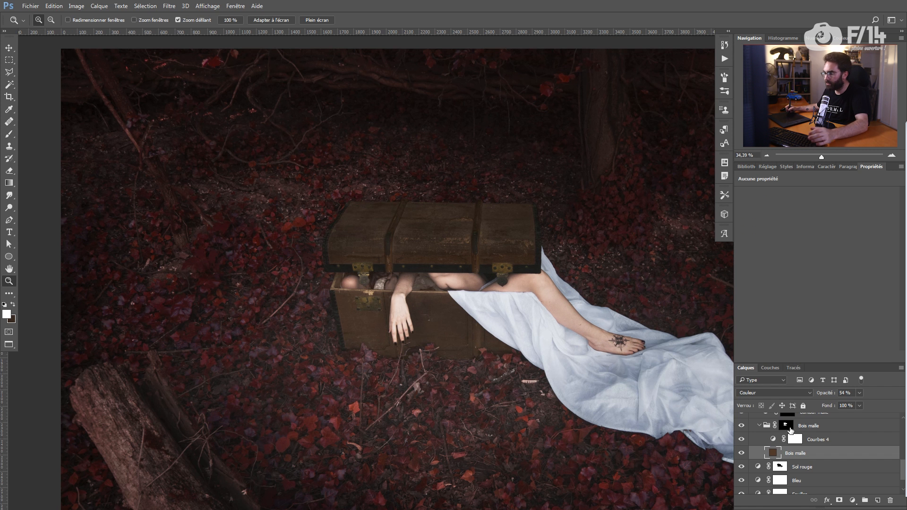
double_click(773, 452)
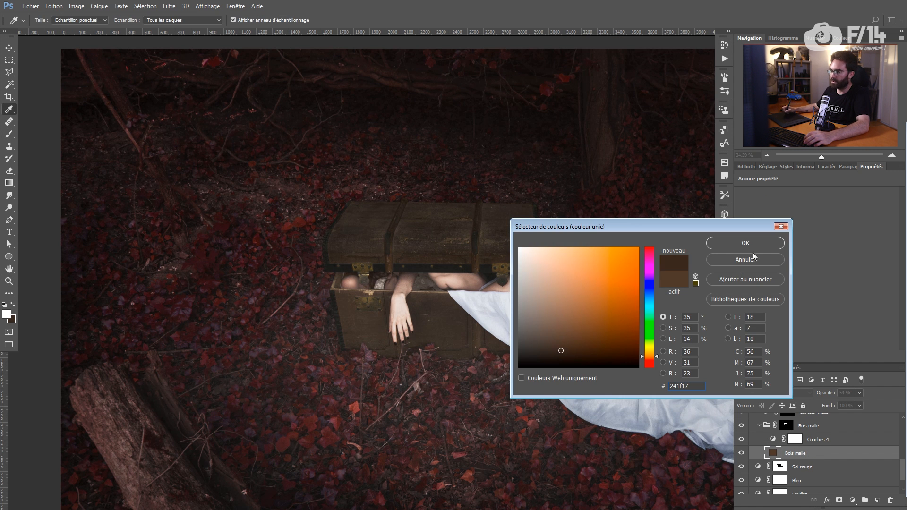
left_click(753, 244)
Step: Drag a point on the Courbes 4 tone curve to reshape the chest wood's tones
left_click(795, 439)
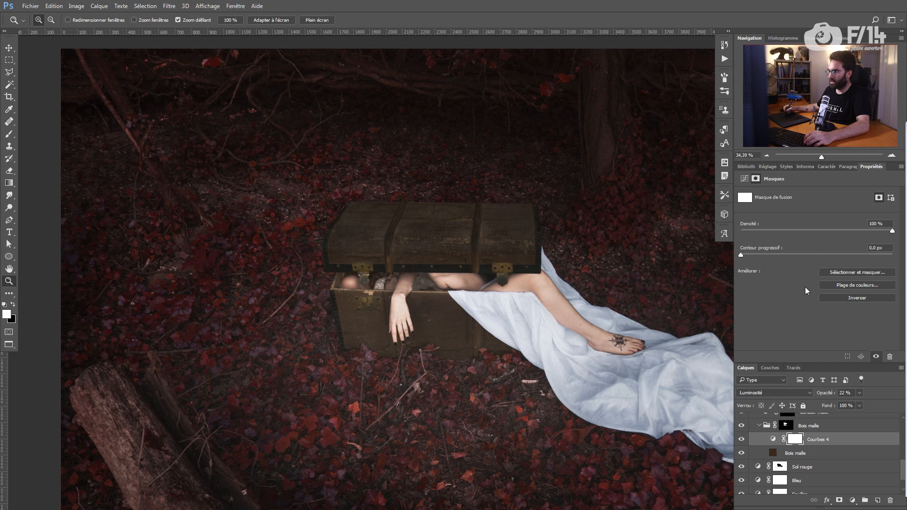
left_click(773, 439)
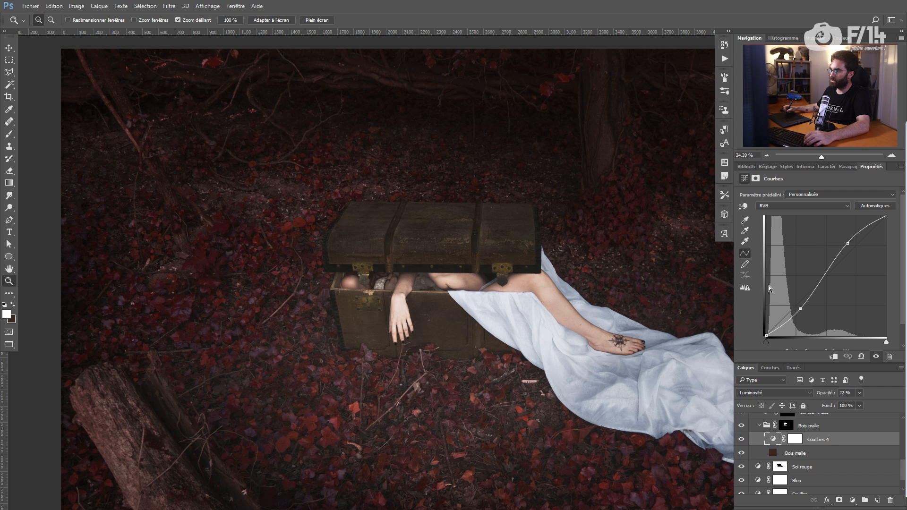
left_click_drag(798, 313, 798, 322)
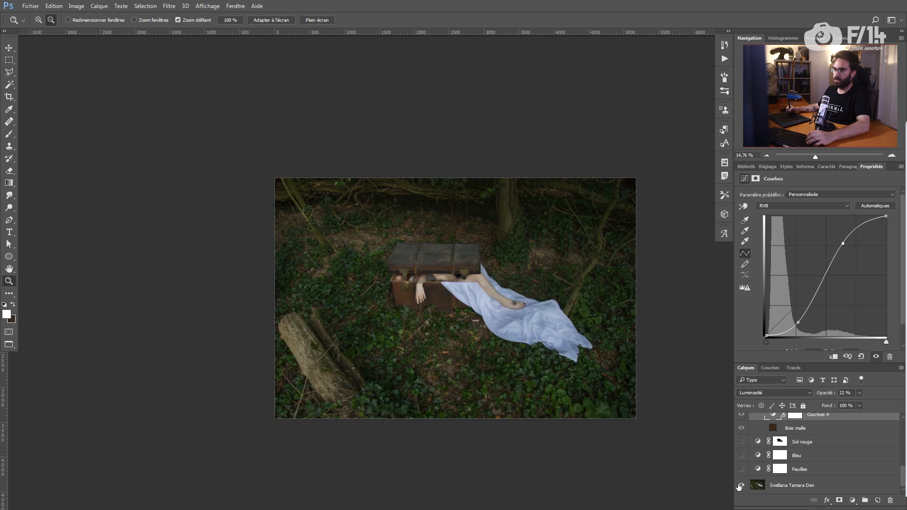
left_click(741, 486, "alt")
left_click_drag(459, 346, 452, 336)
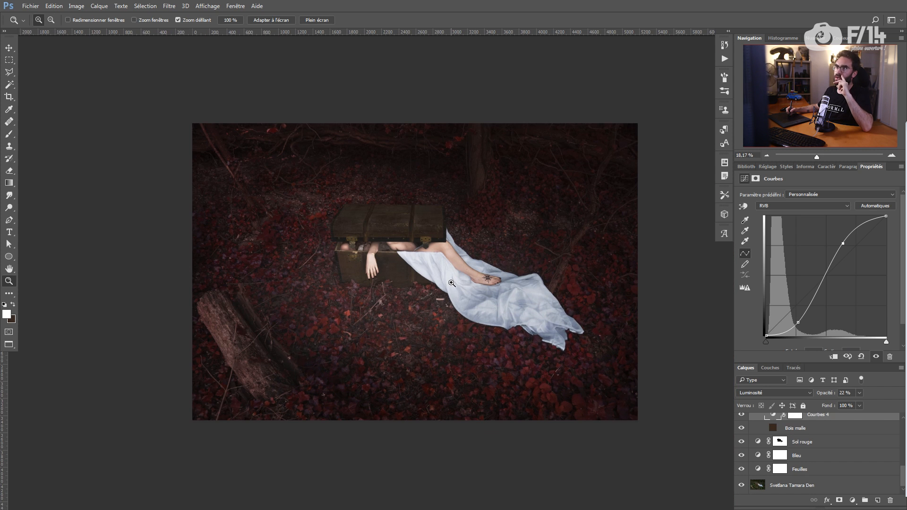
Step: Add a new empty layer named 'motif' above the original photo
scroll(854, 456, "up", 5)
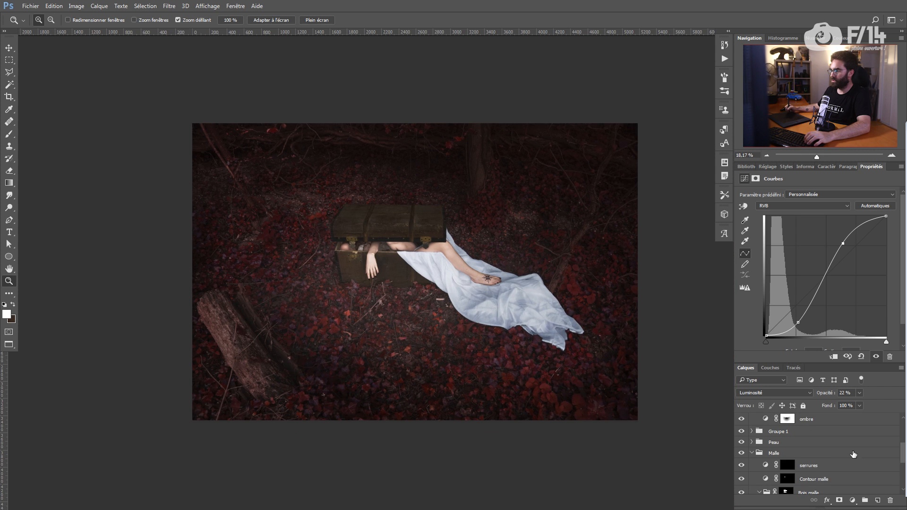
left_click(751, 453)
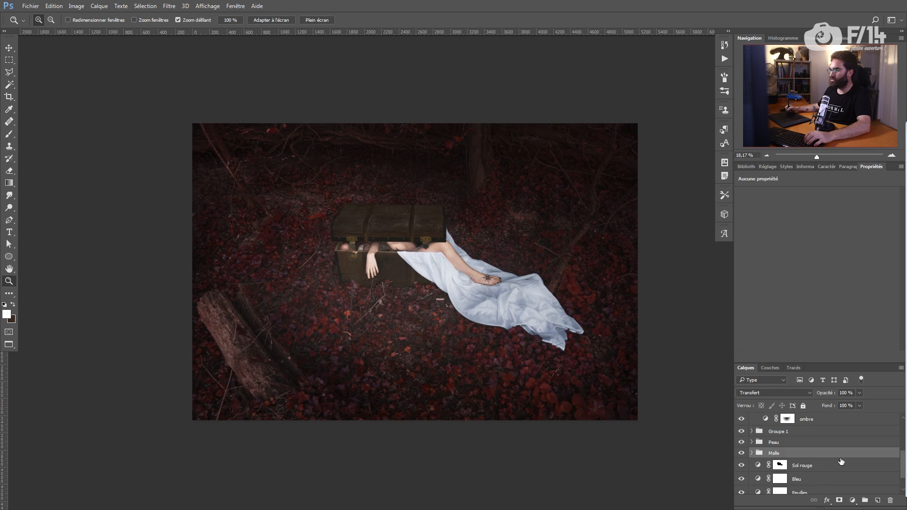
scroll(841, 449, "up", 3)
scroll(904, 442, "up", 3)
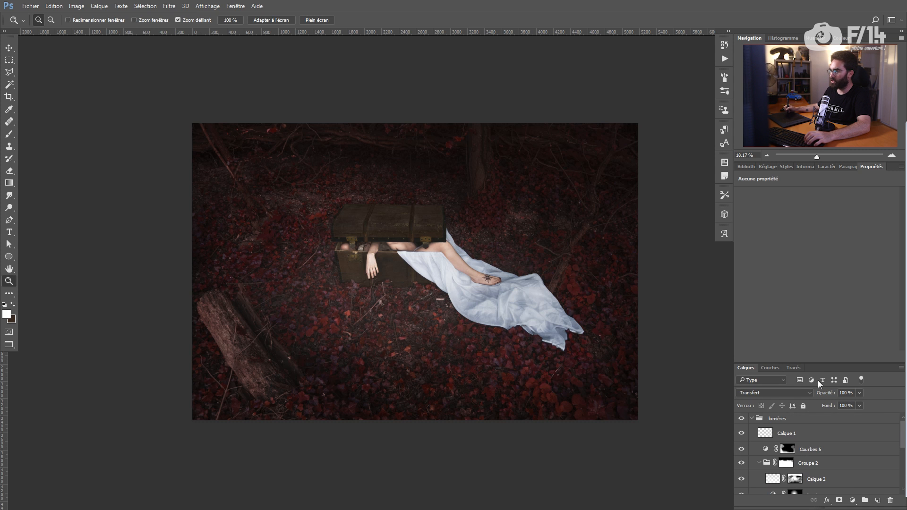
left_click_drag(823, 364, 823, 268)
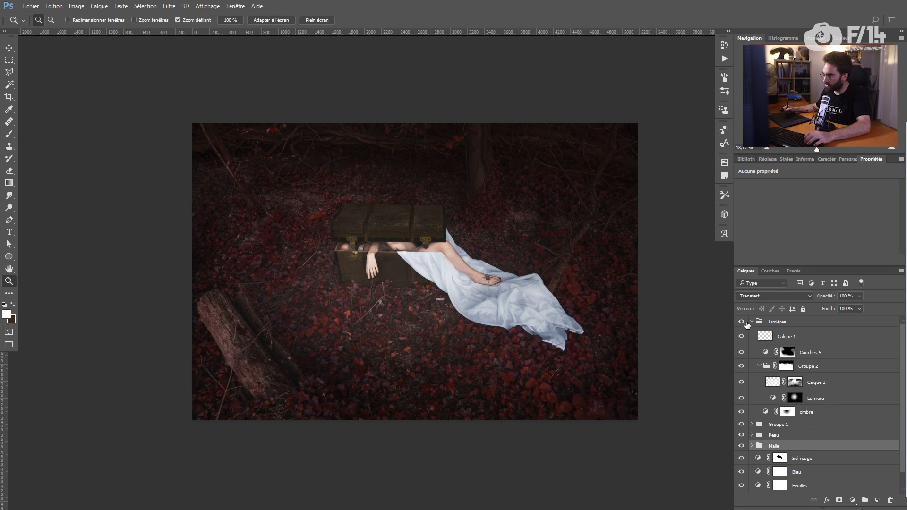
left_click(752, 322)
left_click(742, 410, "alt")
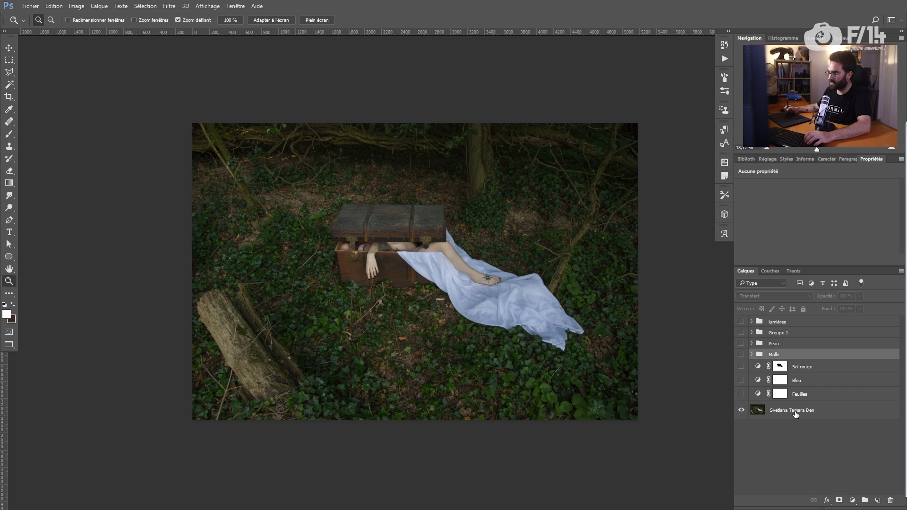
left_click(796, 412)
left_click(878, 501)
double_click(779, 411)
type("motif")
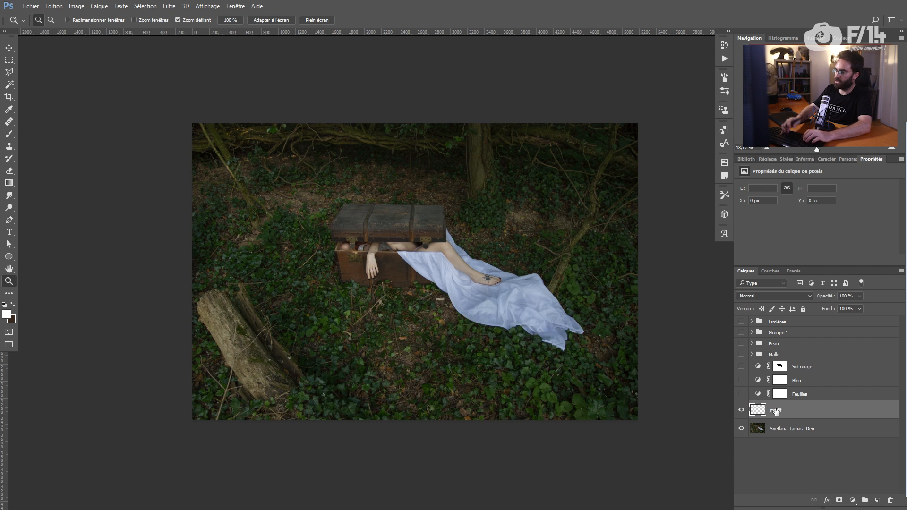
Step: Clone over the small white speck near the pale stick with a size-17 brush
left_click_drag(440, 293, 528, 334)
left_click_drag(452, 355, 446, 323)
key("j")
left_click(479, 374, "alt")
left_click_drag(465, 380, 463, 377)
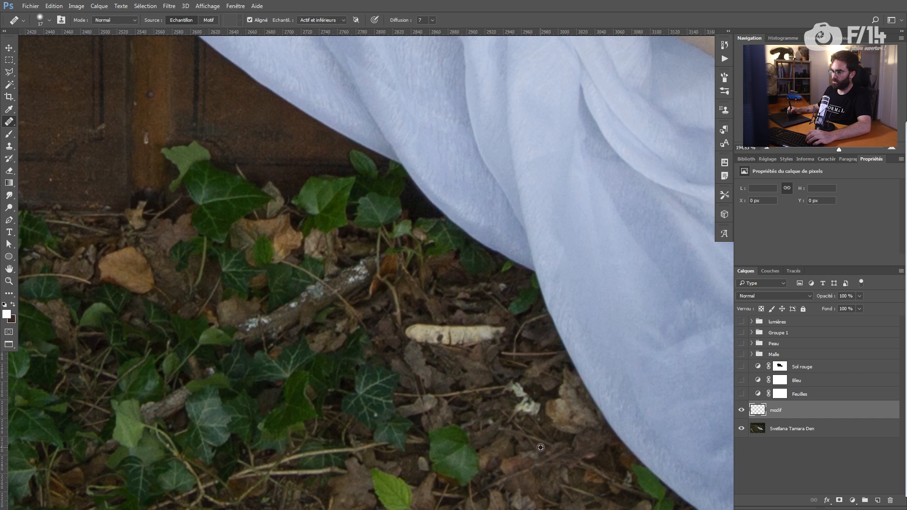
left_click(486, 458, "alt")
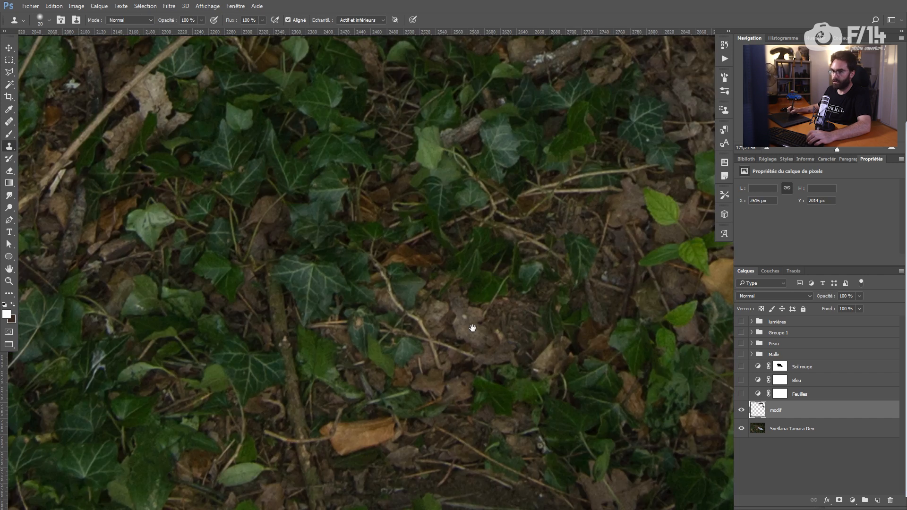
left_click_drag(204, 300, 467, 316)
left_click_drag(321, 132, 453, 333)
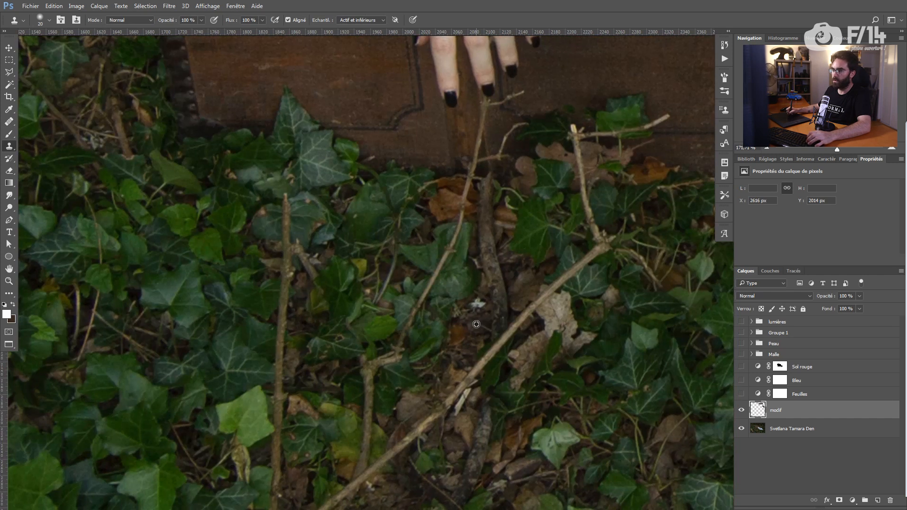
left_click(476, 324, "alt")
left_click_drag(475, 297, 471, 300)
Step: Paint clean leaf litter over the yellow leaf
left_click_drag(433, 372, 482, 144)
left_click_drag(260, 409, 367, 324)
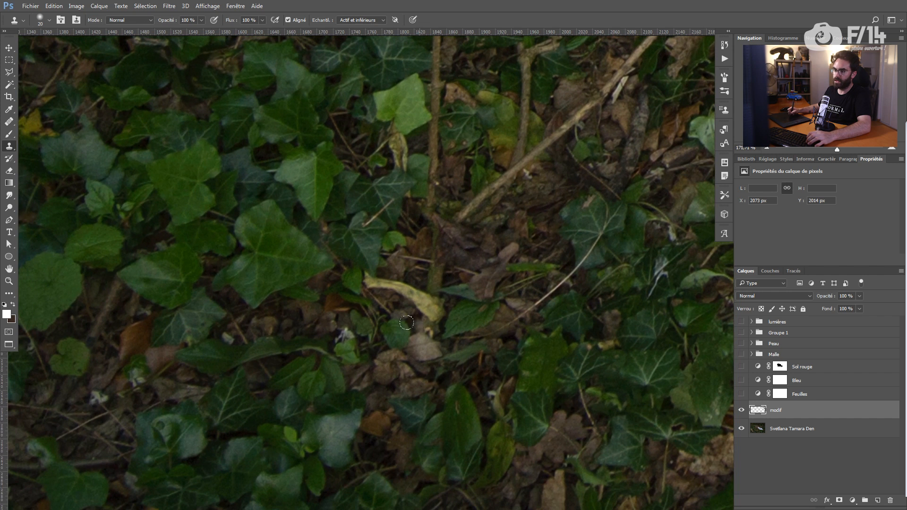
left_click(501, 238, "alt")
mouse_move(360, 283)
left_mouse_down()
mouse_move(386, 288)
mouse_move(408, 277)
mouse_move(420, 294)
left_mouse_up()
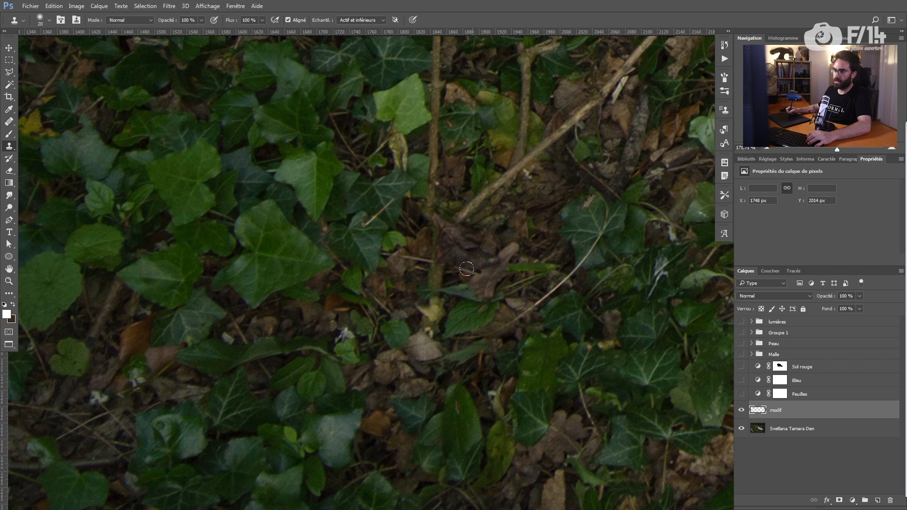
Step: Cover the small white flowers with sampled ground, then zoom out to the whole composition
left_click_drag(336, 337, 526, 247)
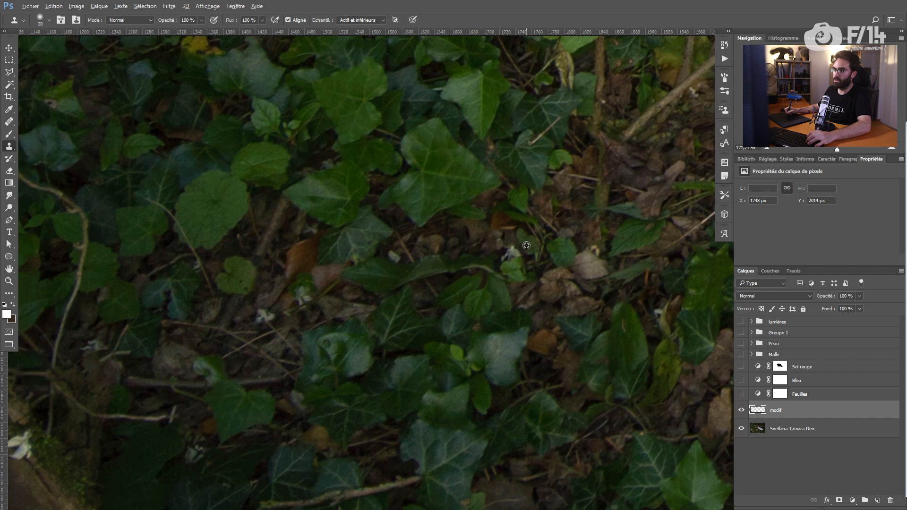
left_click_drag(433, 266, 504, 257)
left_click(457, 309, "alt")
left_click_drag(429, 289, 440, 294)
mouse_move(203, 416)
left_mouse_down()
mouse_move(482, 297)
mouse_move(469, 292)
left_mouse_up()
left_click_drag(405, 344, 395, 330)
left_click_drag(283, 327, 366, 398)
left_click_drag(371, 391, 361, 396)
left_click_drag(301, 351, 331, 330)
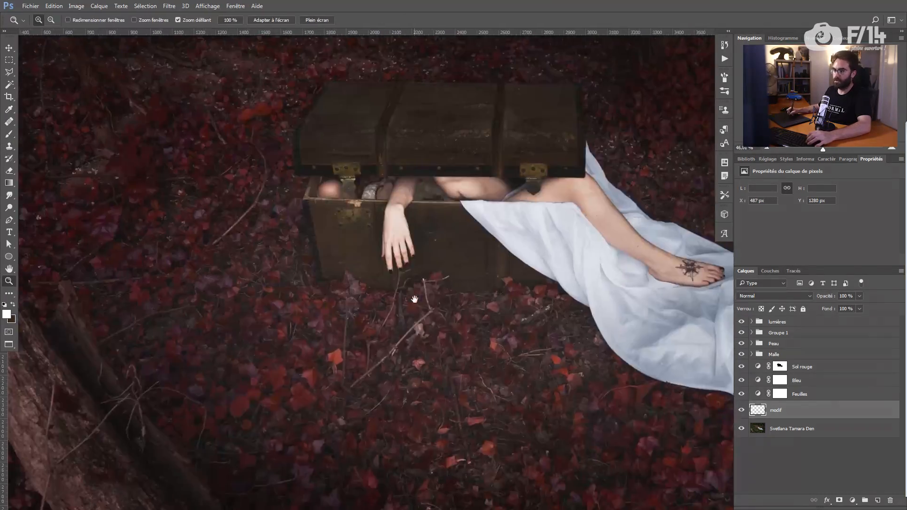
left_click_drag(415, 300, 375, 299)
left_click_drag(380, 335, 348, 318)
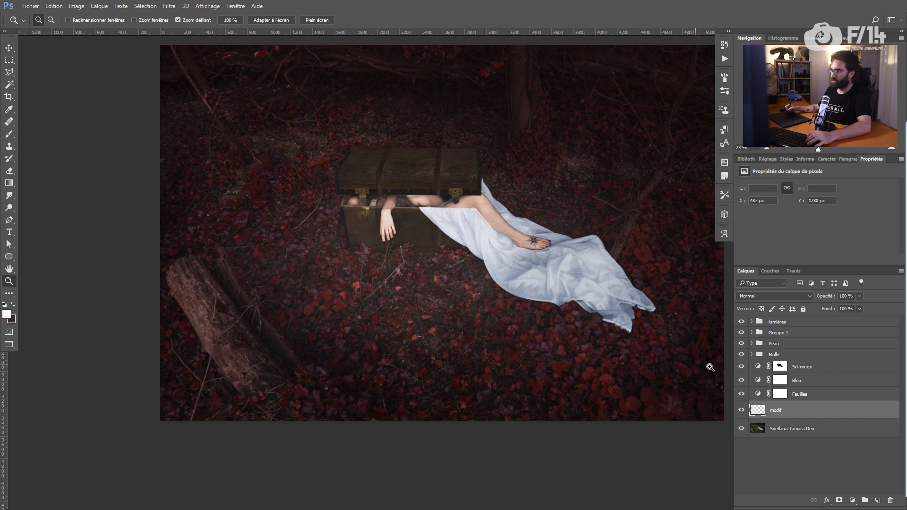
Step: Create a Lumière tamisée layer, duplicate it, and move the DnB group just above modif
left_click(806, 323)
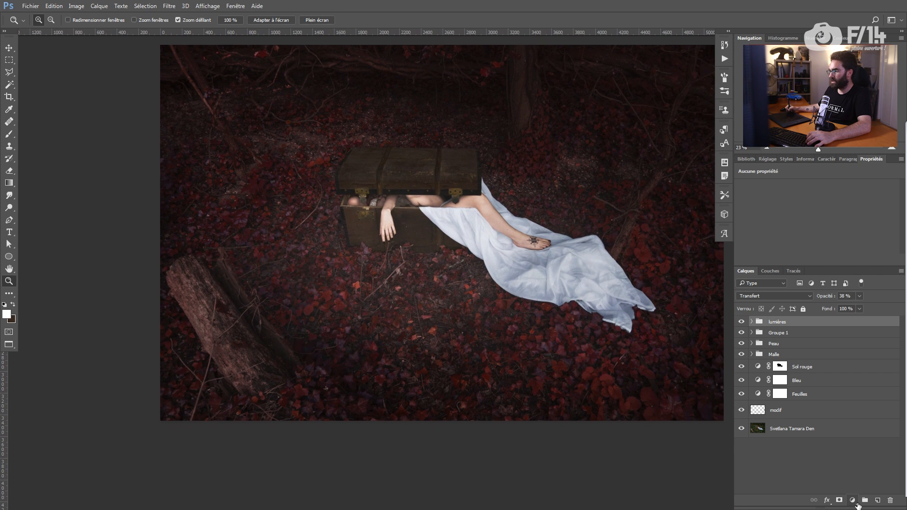
left_click(875, 502, "alt")
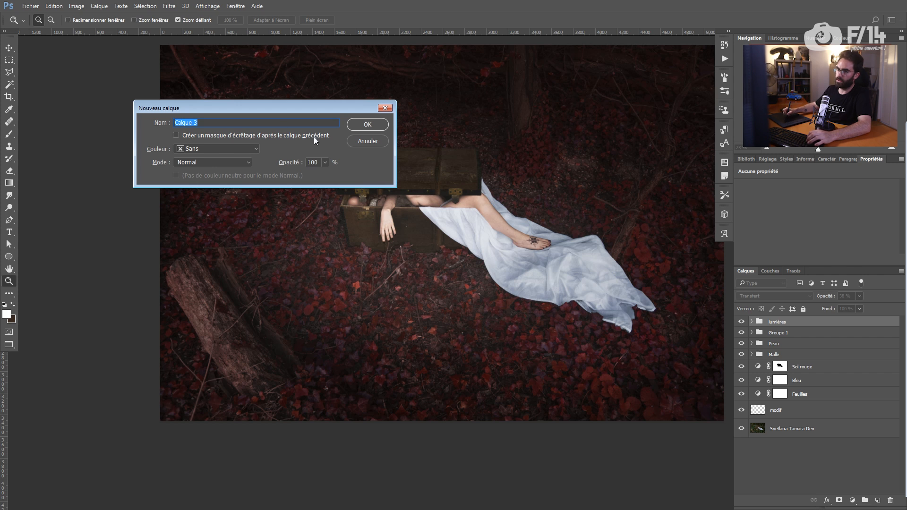
left_click(222, 162)
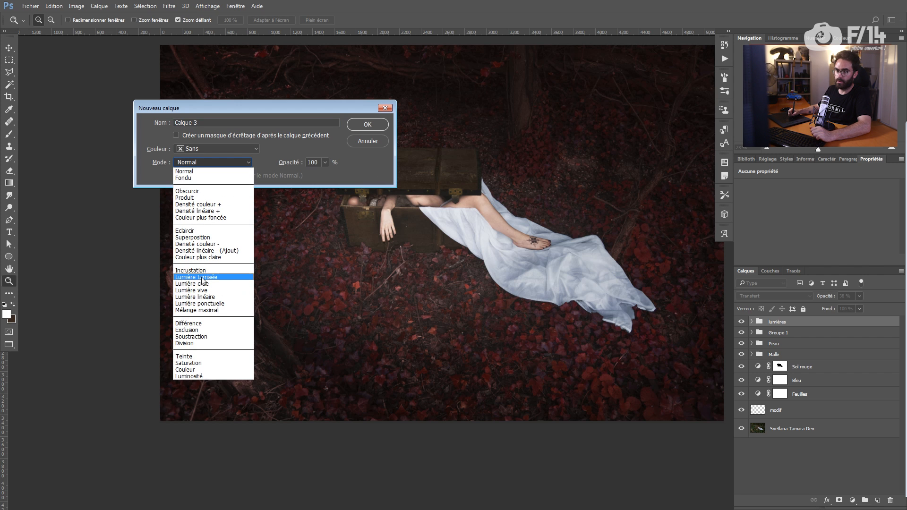
left_click(203, 277)
left_click(368, 124)
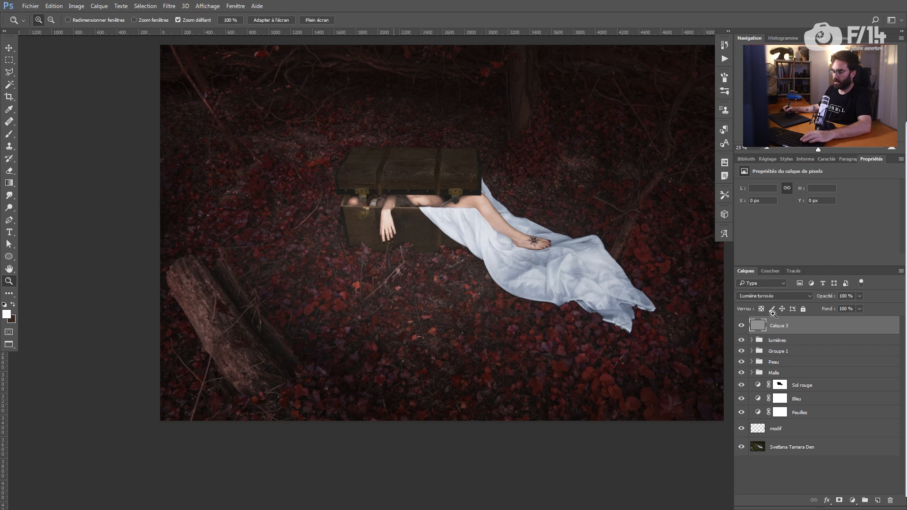
key("ctrl+j")
key("ctrl+j")
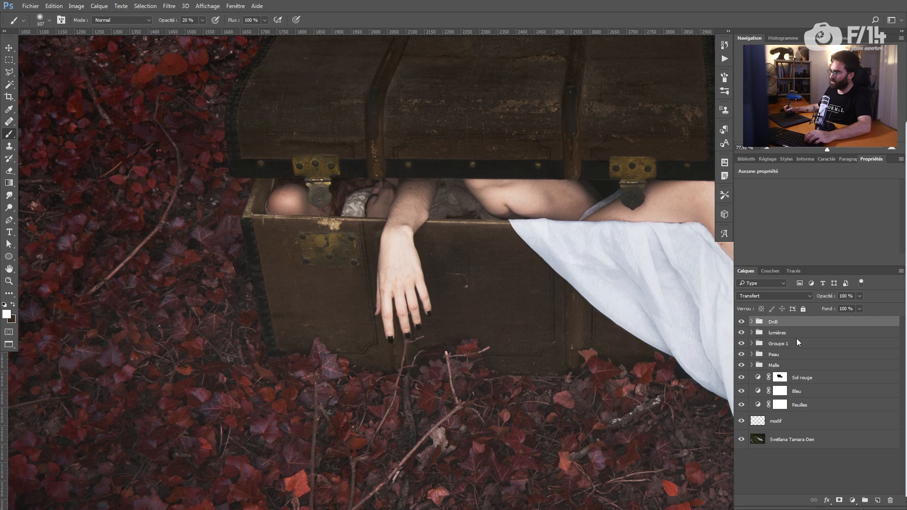
left_click_drag(798, 323, 767, 428)
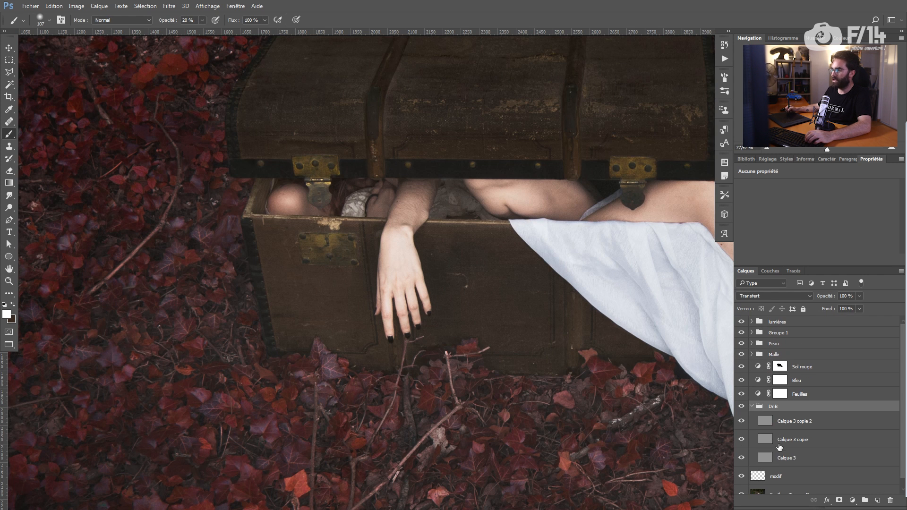
Step: On Calque 3, darken the wrist and fingers with a small black brush at 10% opacity
left_click(781, 457)
key("bracketleft")
key("bracketleft")
key("bracketleft")
key("bracketleft")
key("bracketleft")
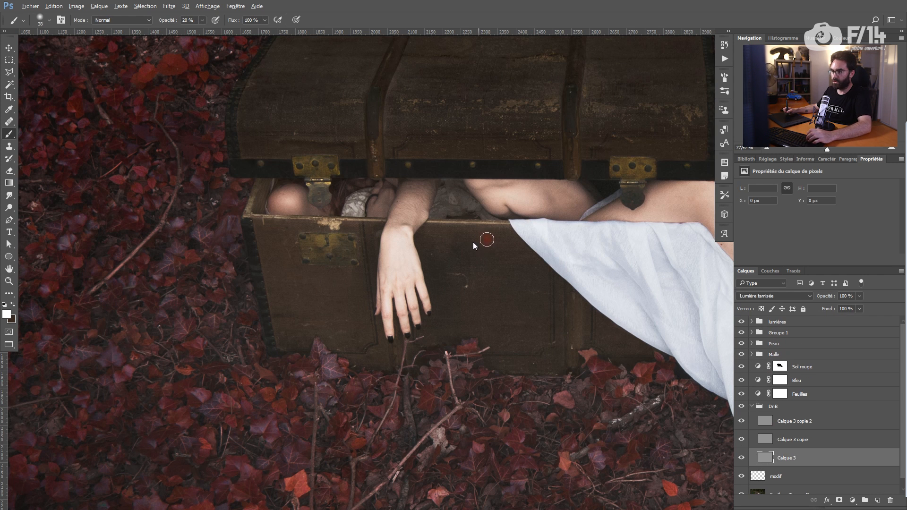
key("d")
left_click_drag(433, 279, 426, 280)
key("1")
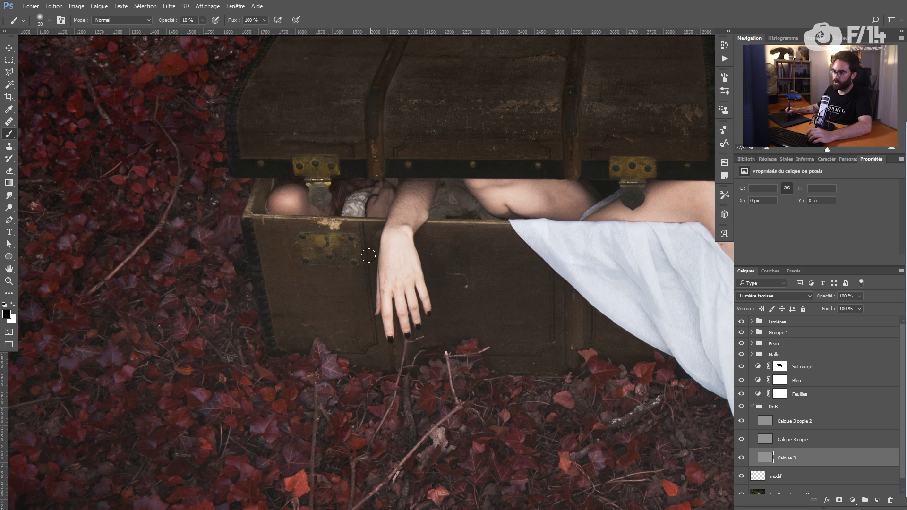
mouse_move(393, 234)
left_mouse_down()
mouse_move(392, 267)
mouse_move(402, 284)
mouse_move(413, 272)
mouse_move(419, 304)
left_mouse_up()
Step: Darken the log at lower left with a larger brush
key("ctrl+0")
left_click_drag(452, 278, 465, 282)
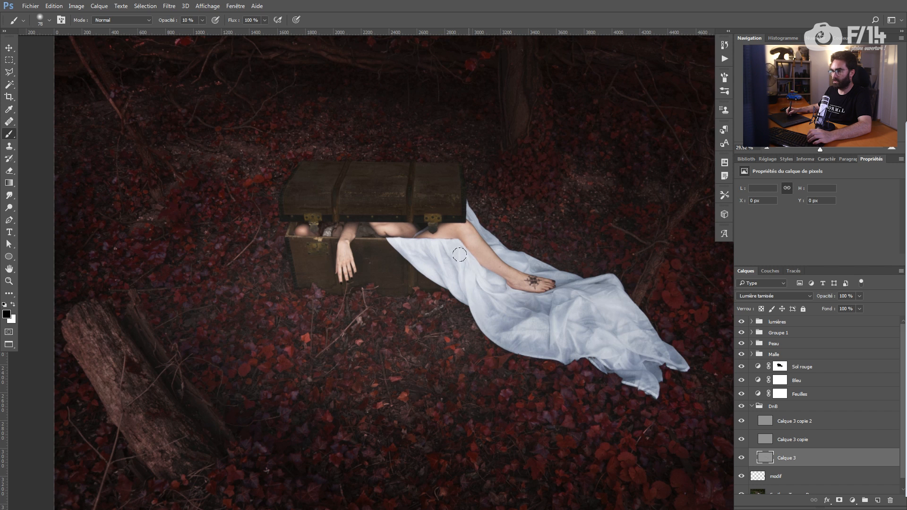
mouse_move(455, 309)
left_mouse_down()
mouse_move(428, 308)
mouse_move(425, 317)
left_mouse_up()
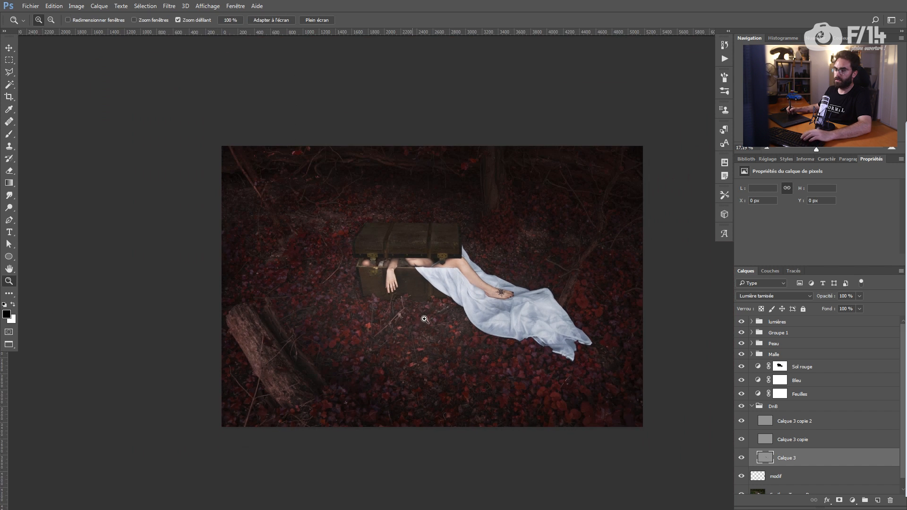
left_click_drag(333, 366, 339, 369)
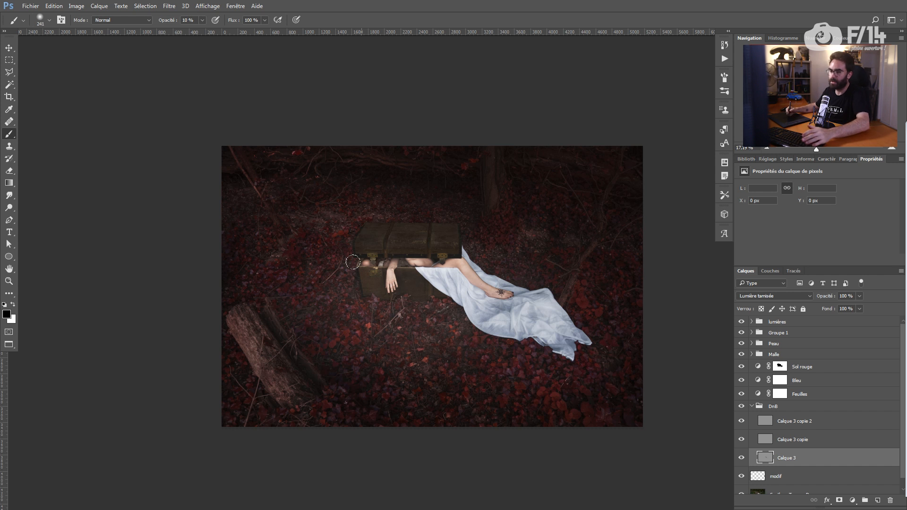
left_click_drag(238, 315, 256, 366)
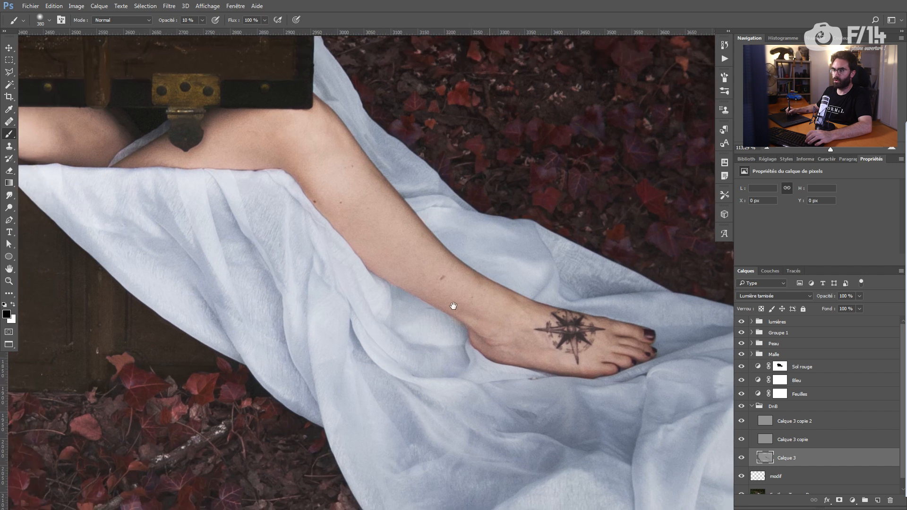
left_click_drag(451, 304, 458, 308)
left_click(771, 474)
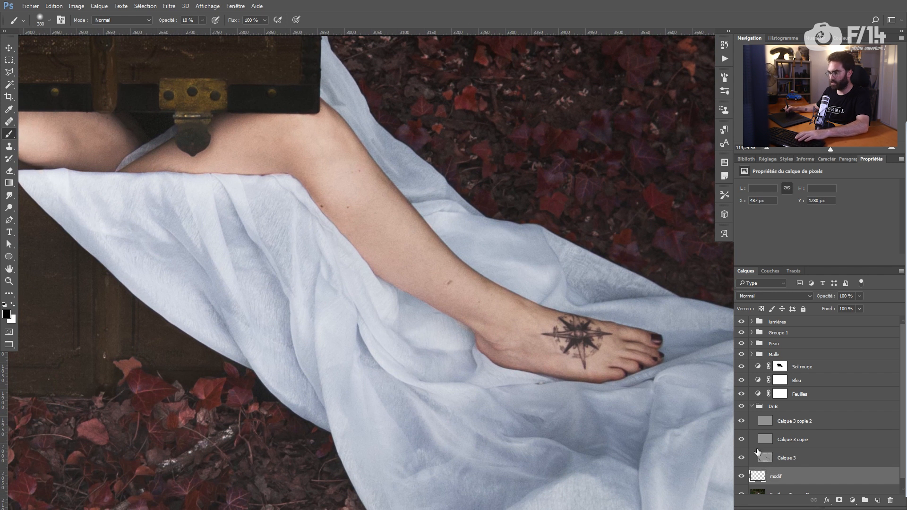
Step: Fit the image on screen and briefly inspect Groupe 1's layers
key("j")
key("z")
key("ctrl+0")
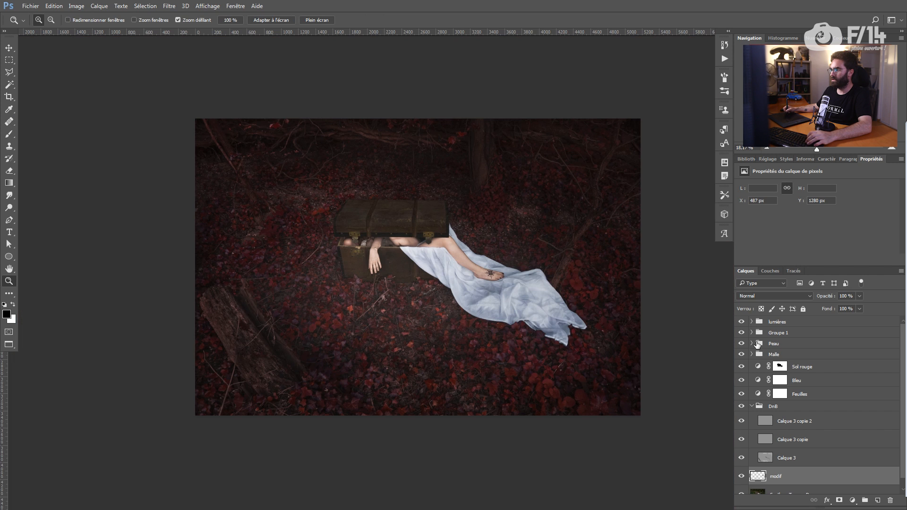
left_click(752, 333)
left_click(751, 333)
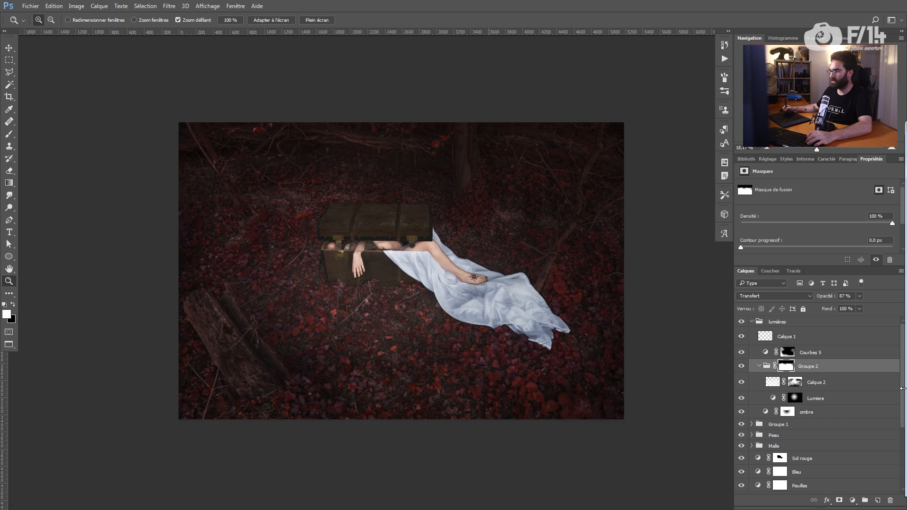
mouse_move(903, 388)
left_mouse_down()
mouse_move(892, 419)
mouse_move(903, 394)
left_mouse_up()
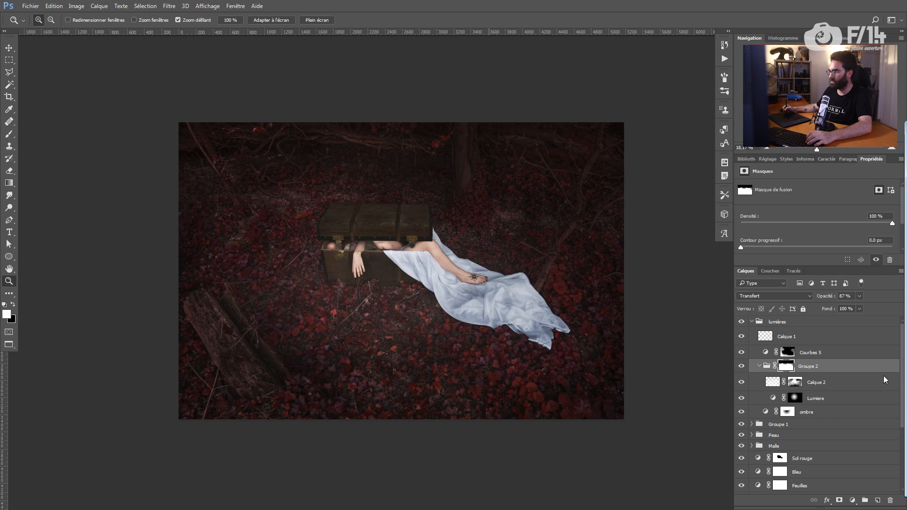
scroll(903, 376, "down", 3)
Step: Select Calque 3 in the DnB group and check the Bleu adjustment settings
left_click(846, 480)
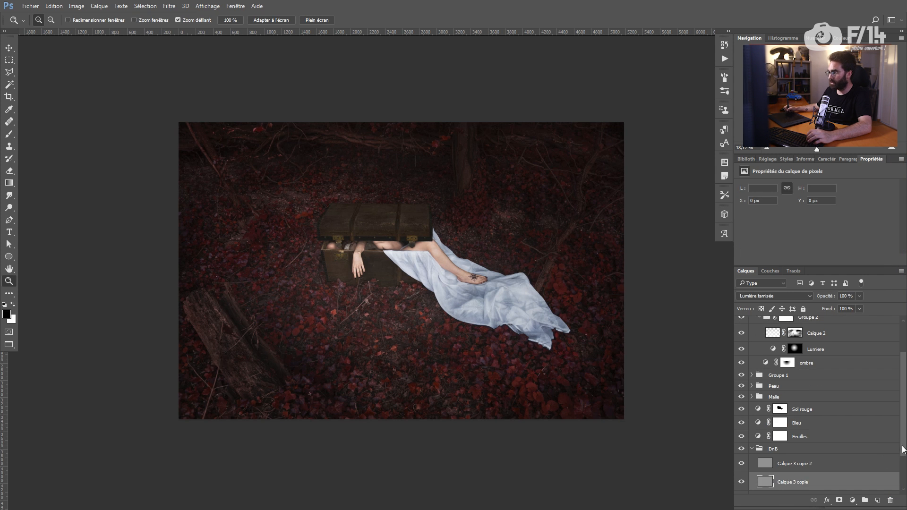
scroll(903, 449, "down", 2)
left_click(804, 478)
key("b")
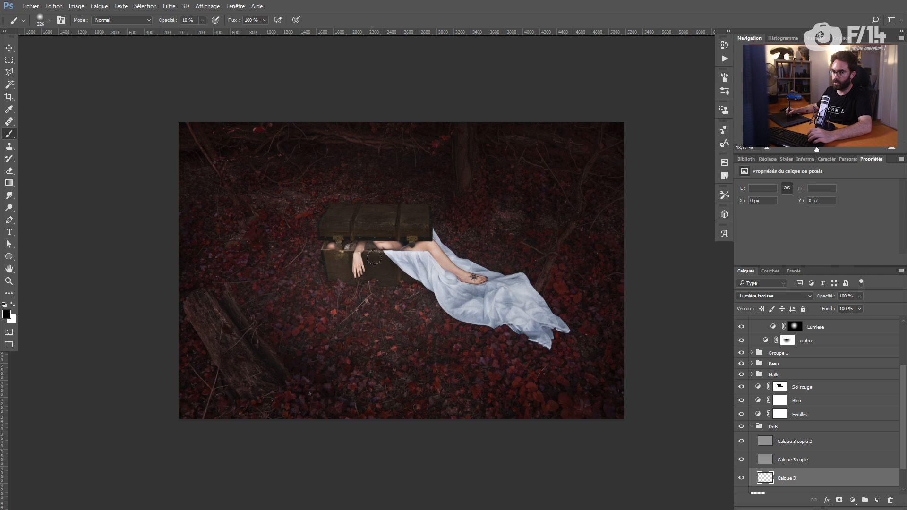
left_click(796, 402)
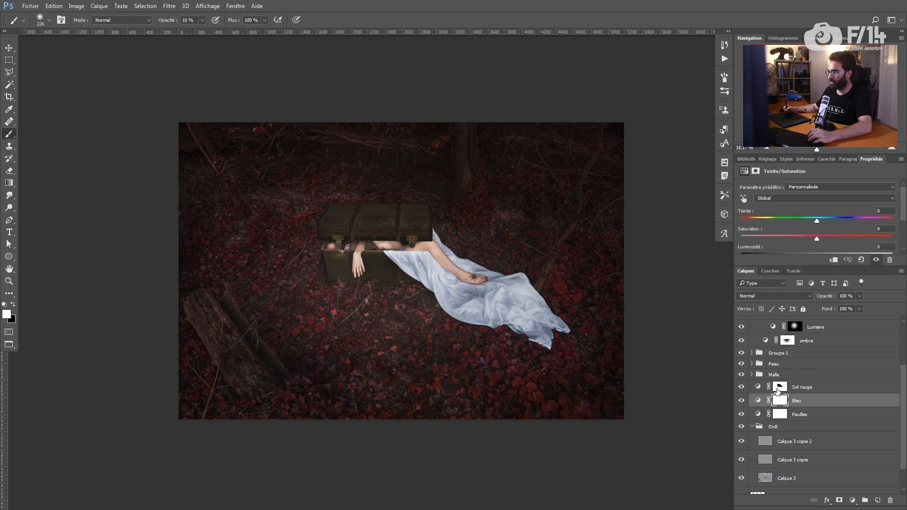
left_click(798, 199)
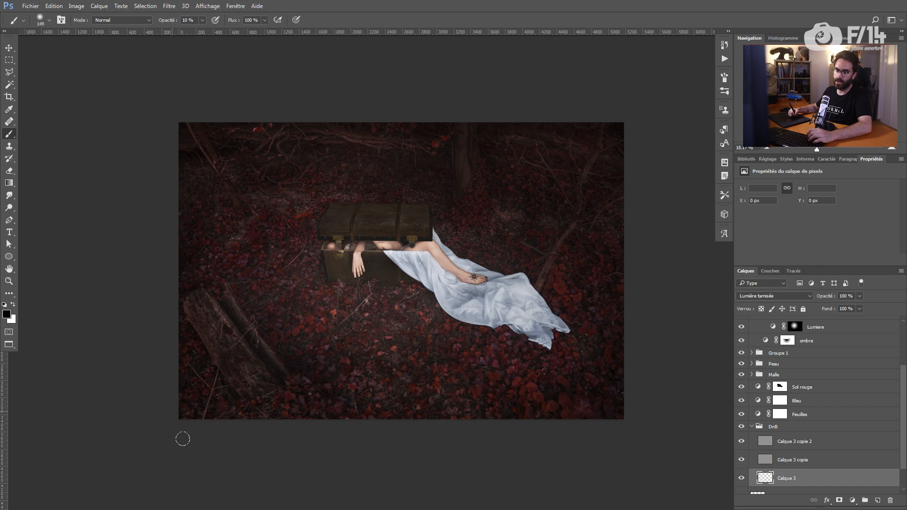
Step: Switch to white and size the brush for lightening strokes on Calque 3
key("x")
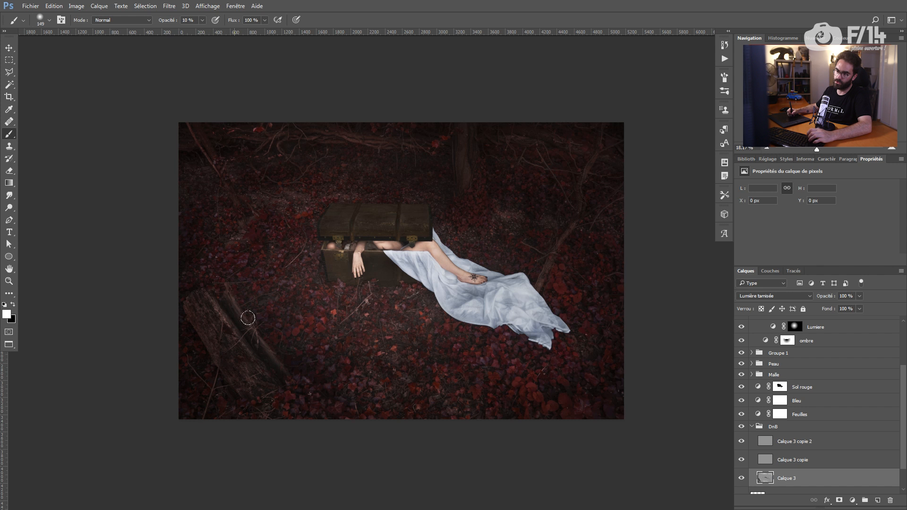
left_click_drag(257, 339, 254, 340)
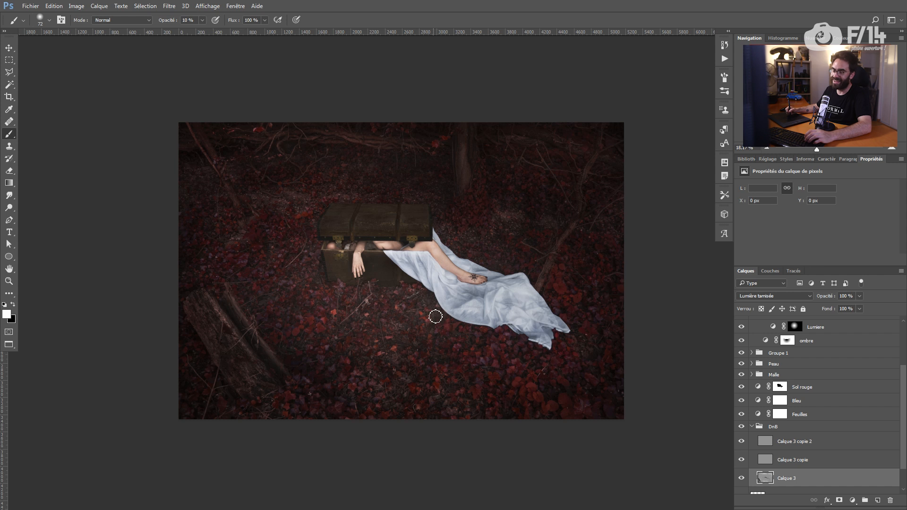
left_click_drag(366, 272, 367, 272)
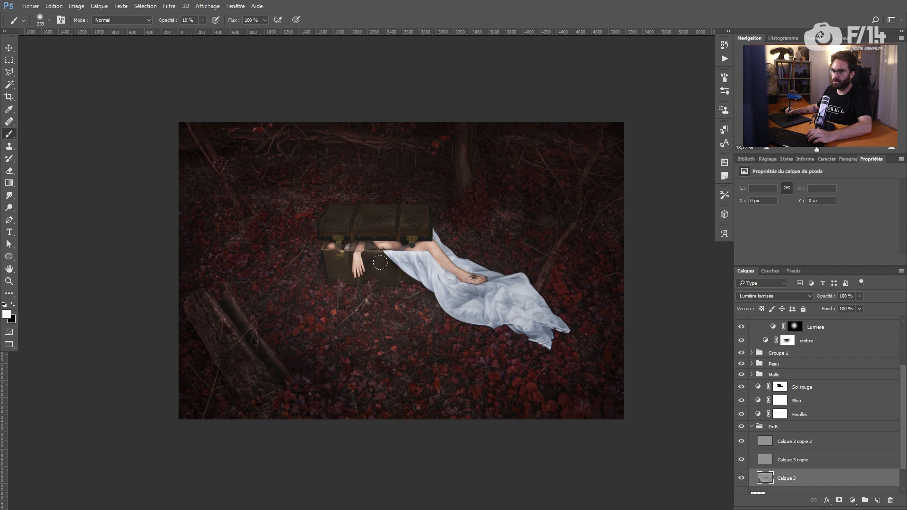
left_click_drag(367, 331, 364, 334)
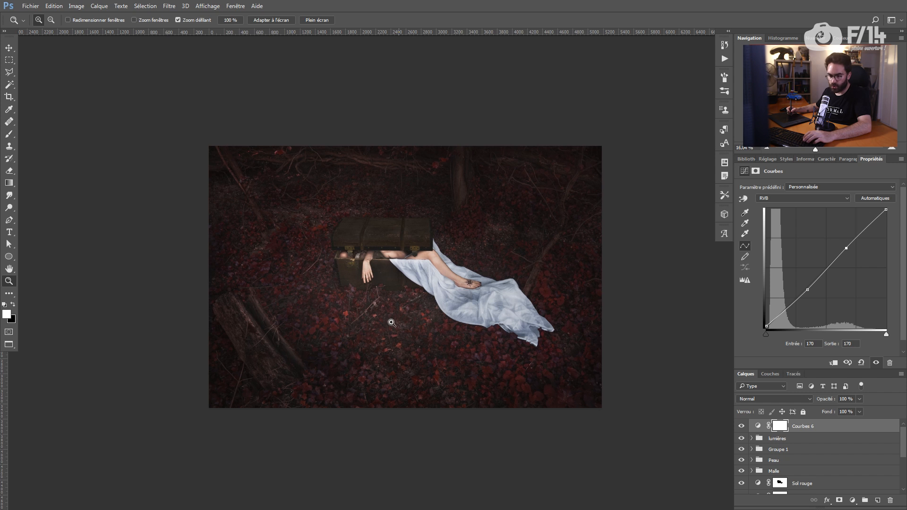
Step: Toggle a full-screen preview of the finished composite and return to normal view
key("f")
key("f")
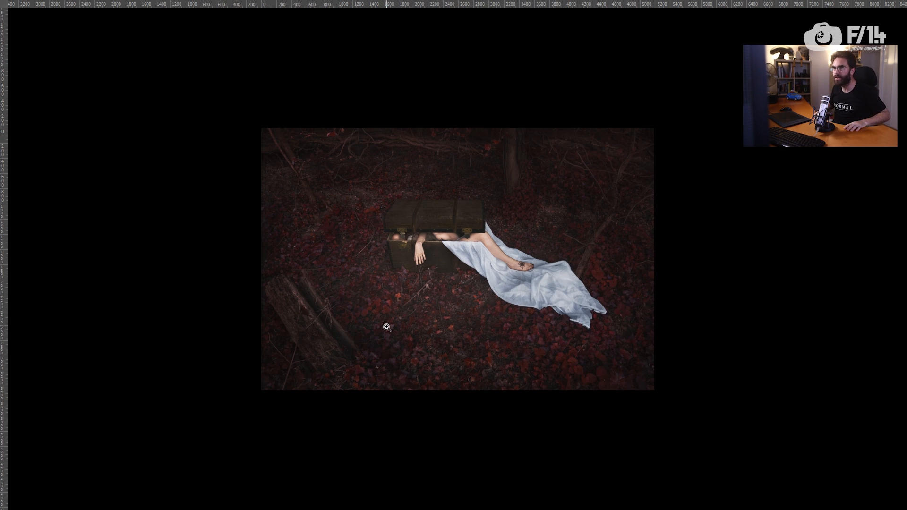
key("f")
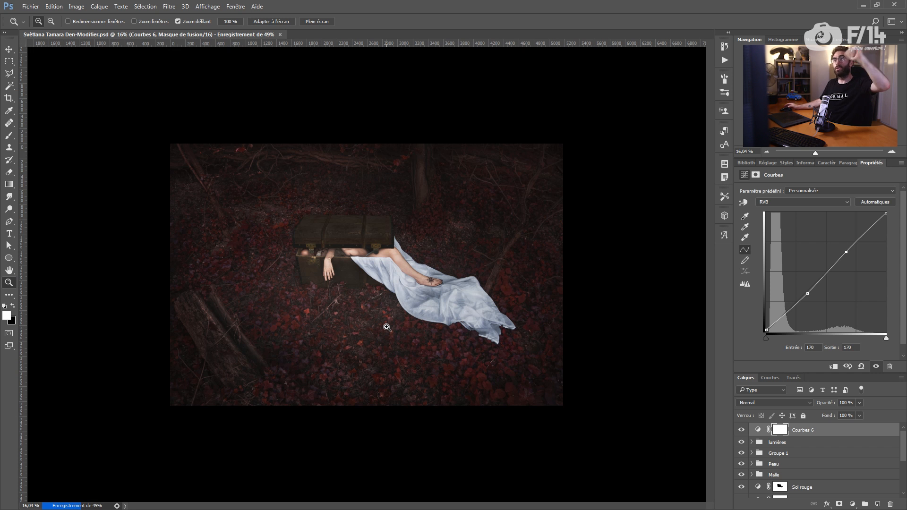